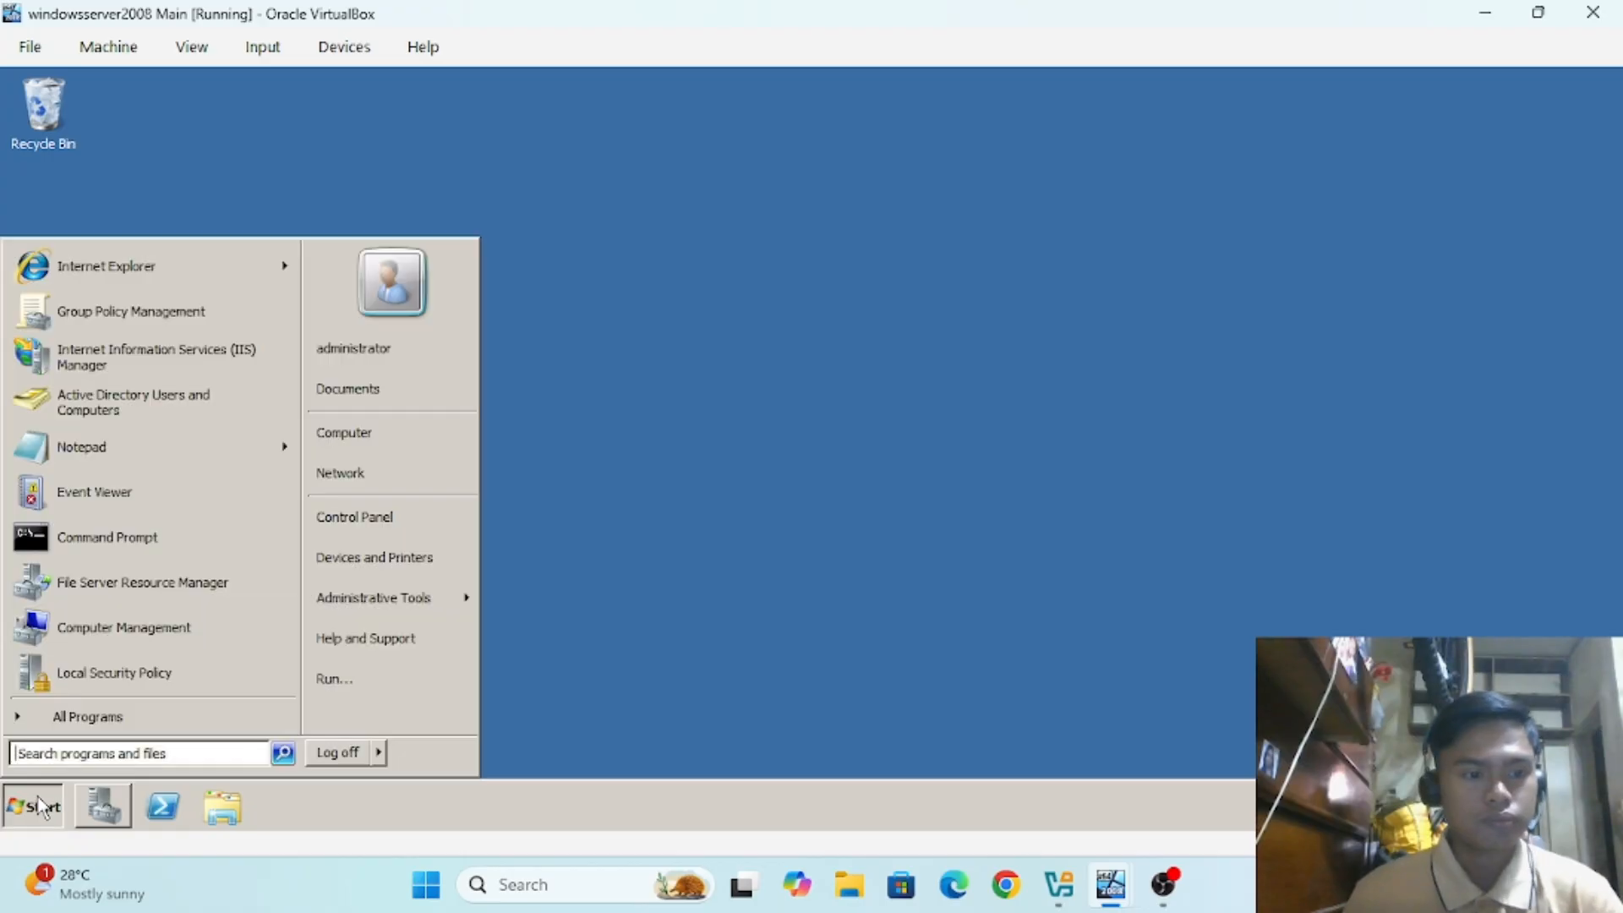
# Step: Open Active Directory Users and Computers and list test.com's Computers: TORRESWIN7, TORRESWINDOWSXP, TORRESWINXP
pyautogui.moveTo(317, 602)
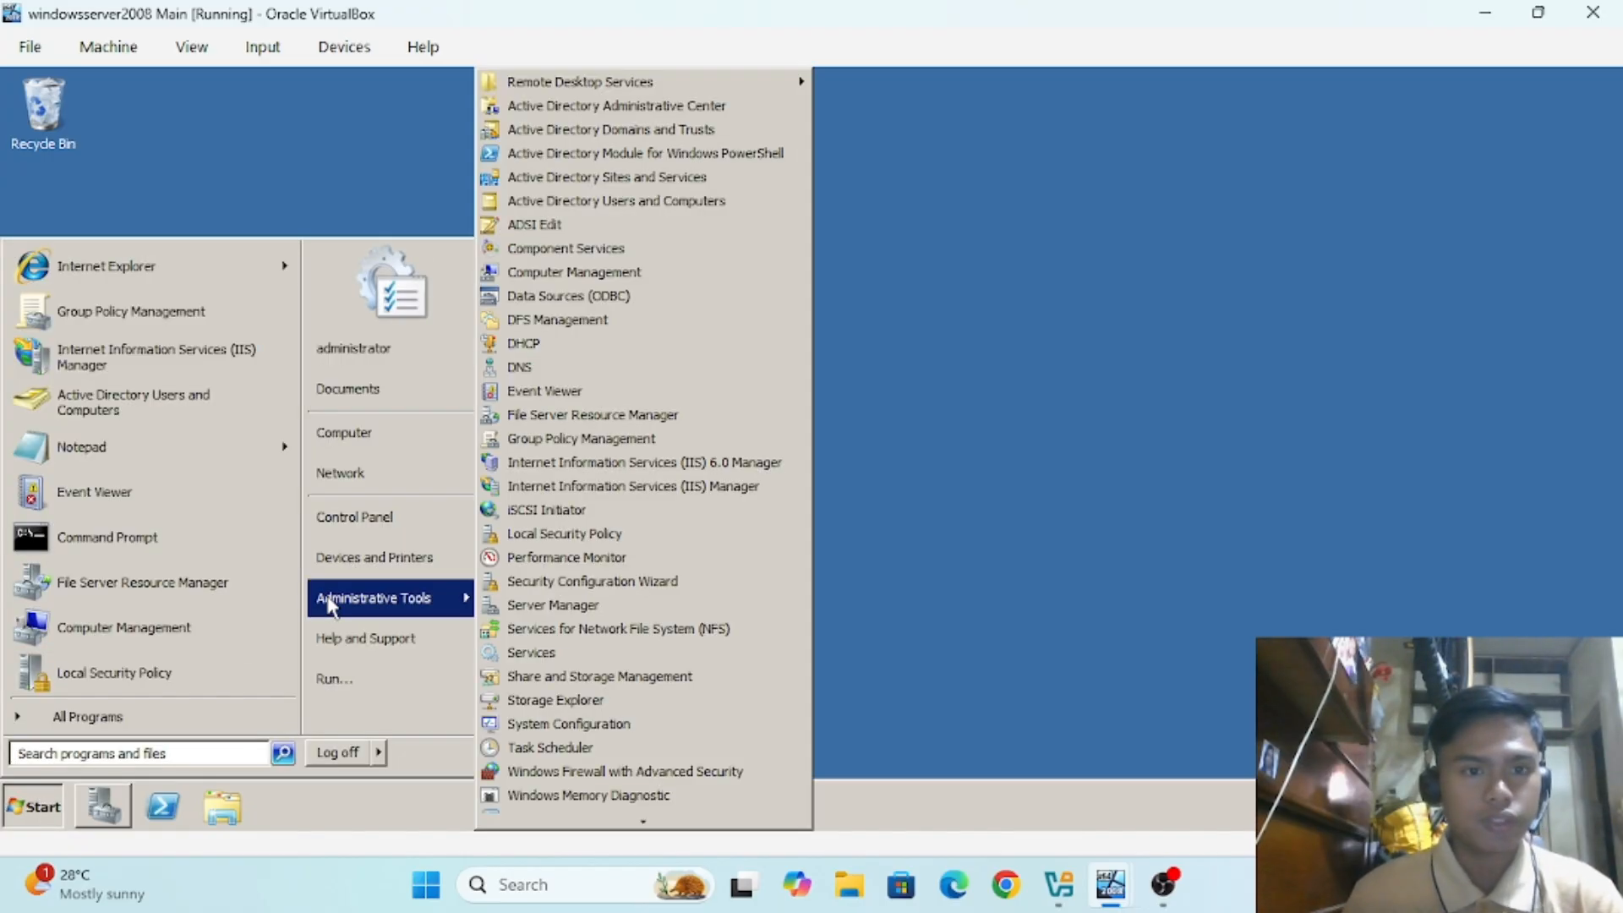
pyautogui.click(598, 210)
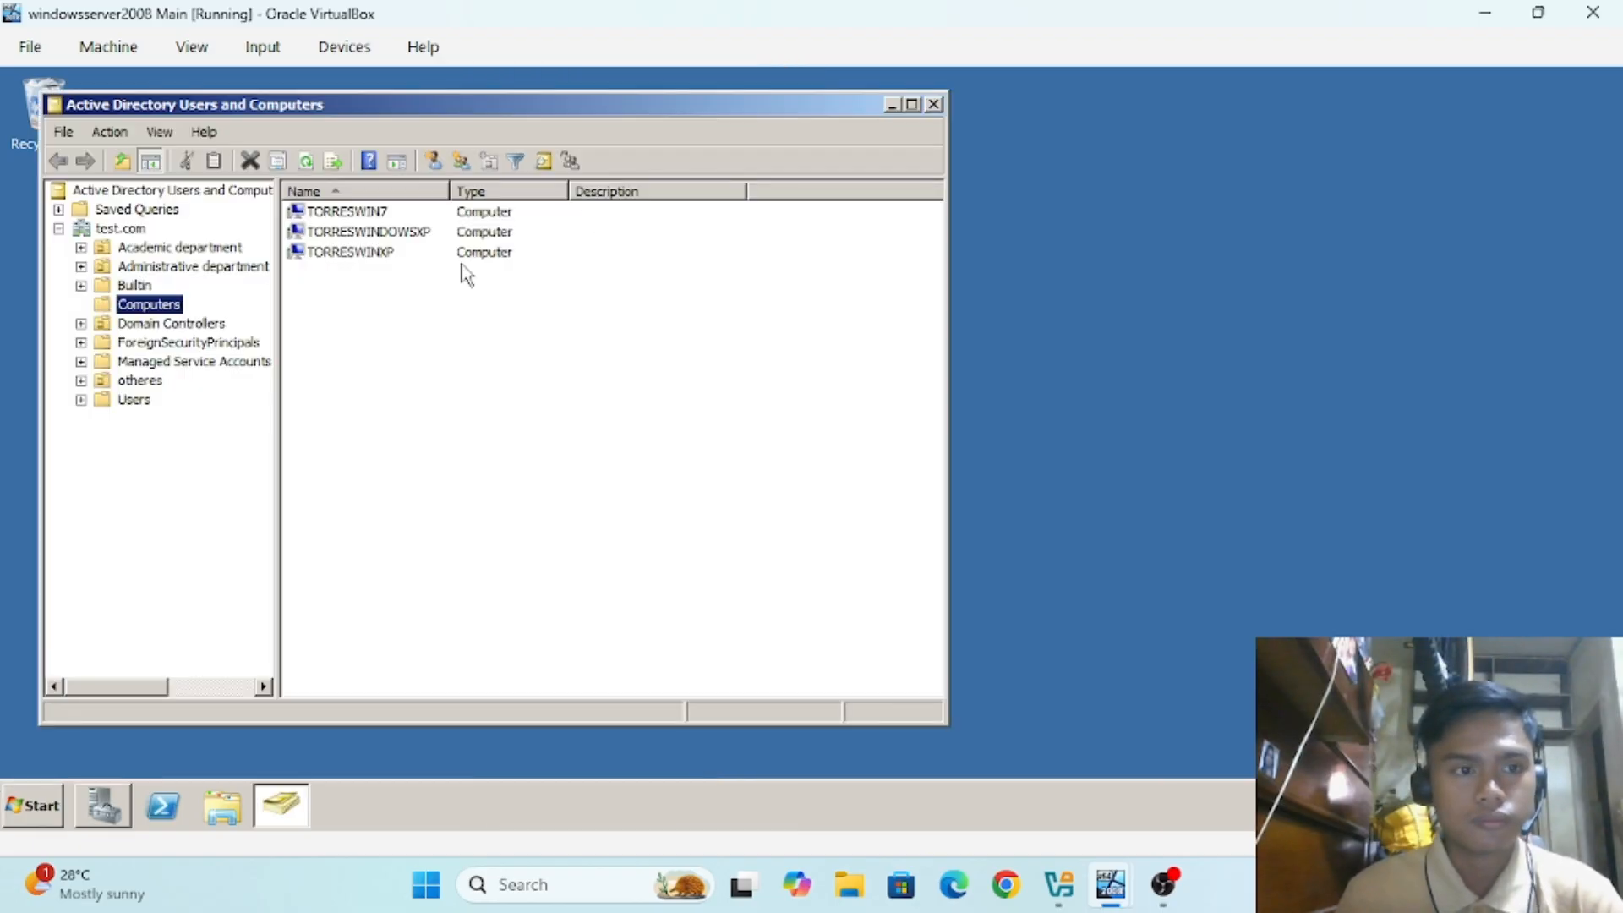
pyautogui.click(59, 229)
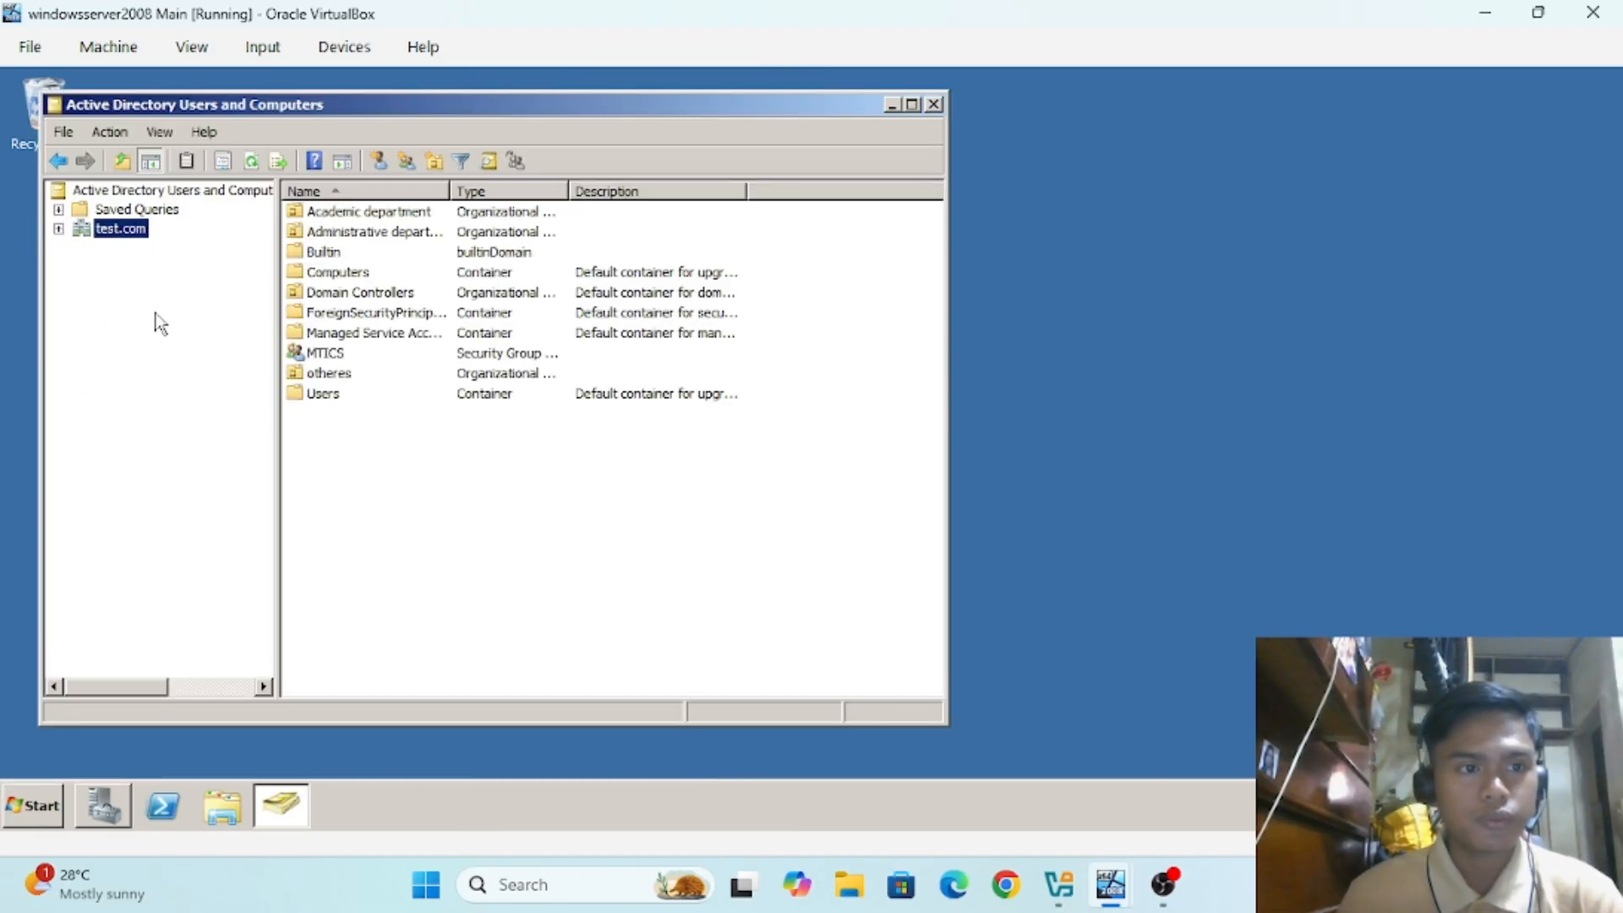
pyautogui.click(58, 229)
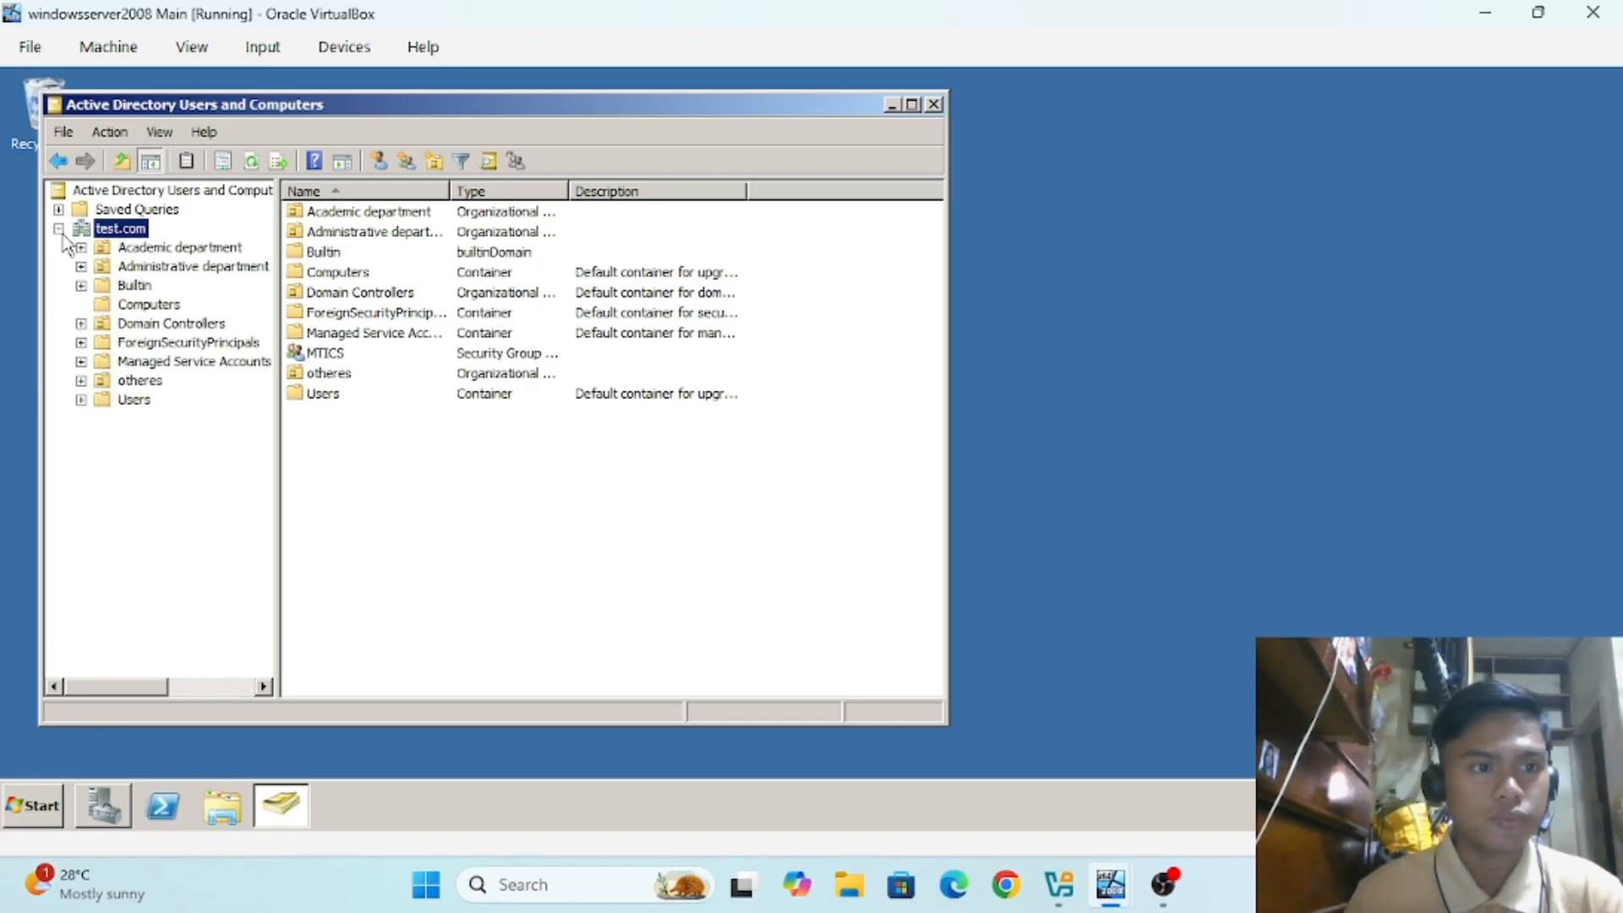
pyautogui.click(146, 306)
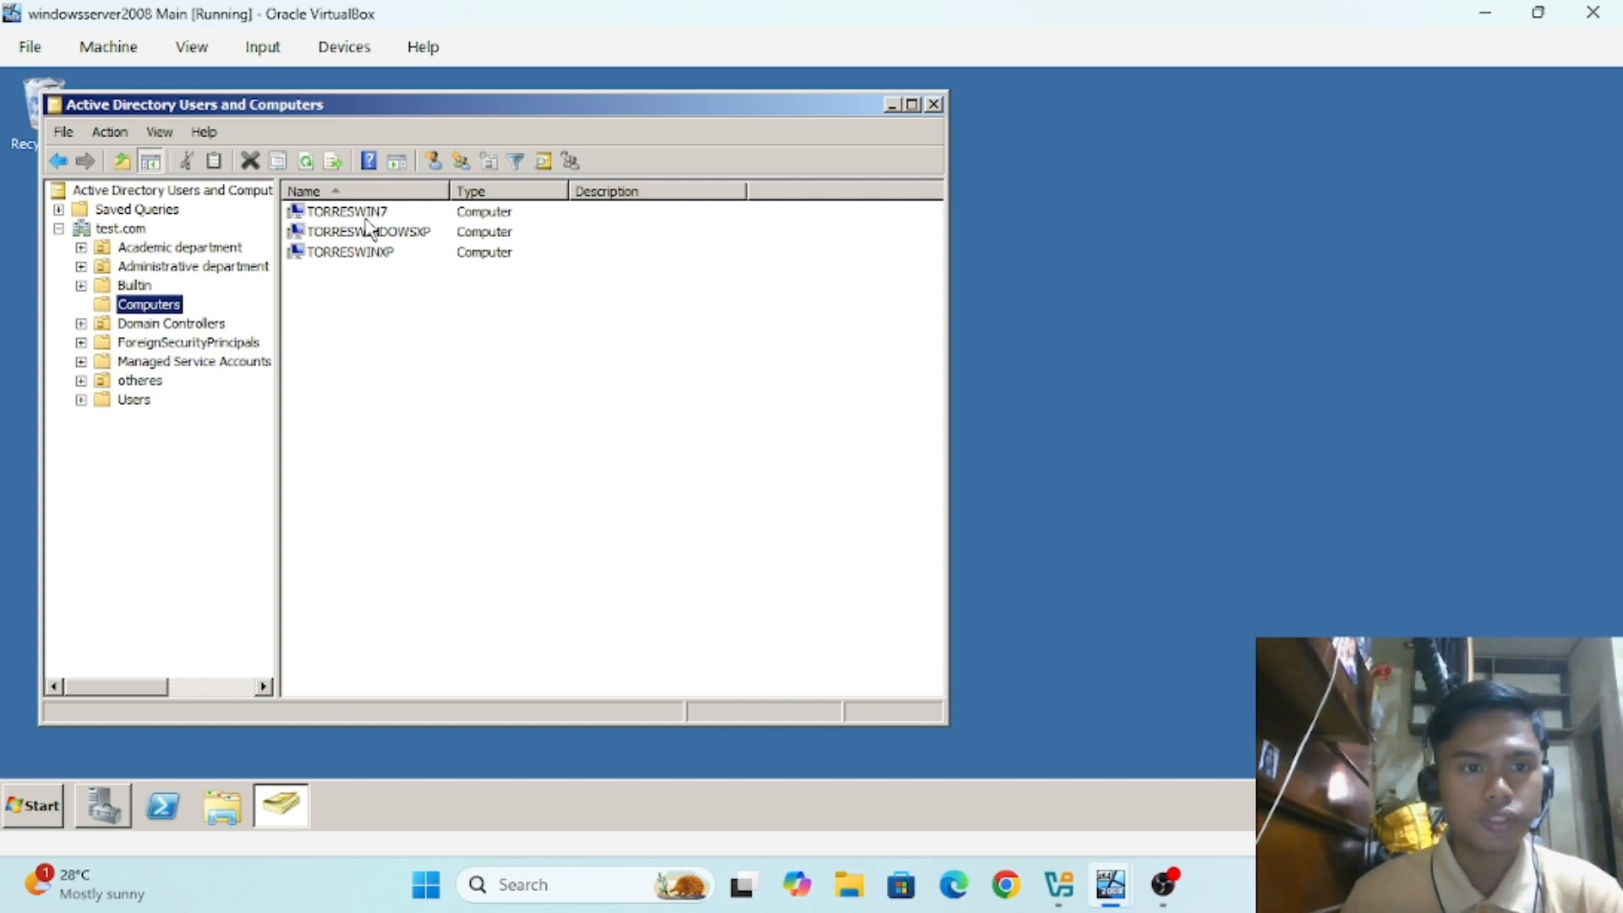
# Step: Switch to the win7 DHCP VM, open Windows Explorer at Libraries, and bring up Computer's context menu
pyautogui.click(1109, 884)
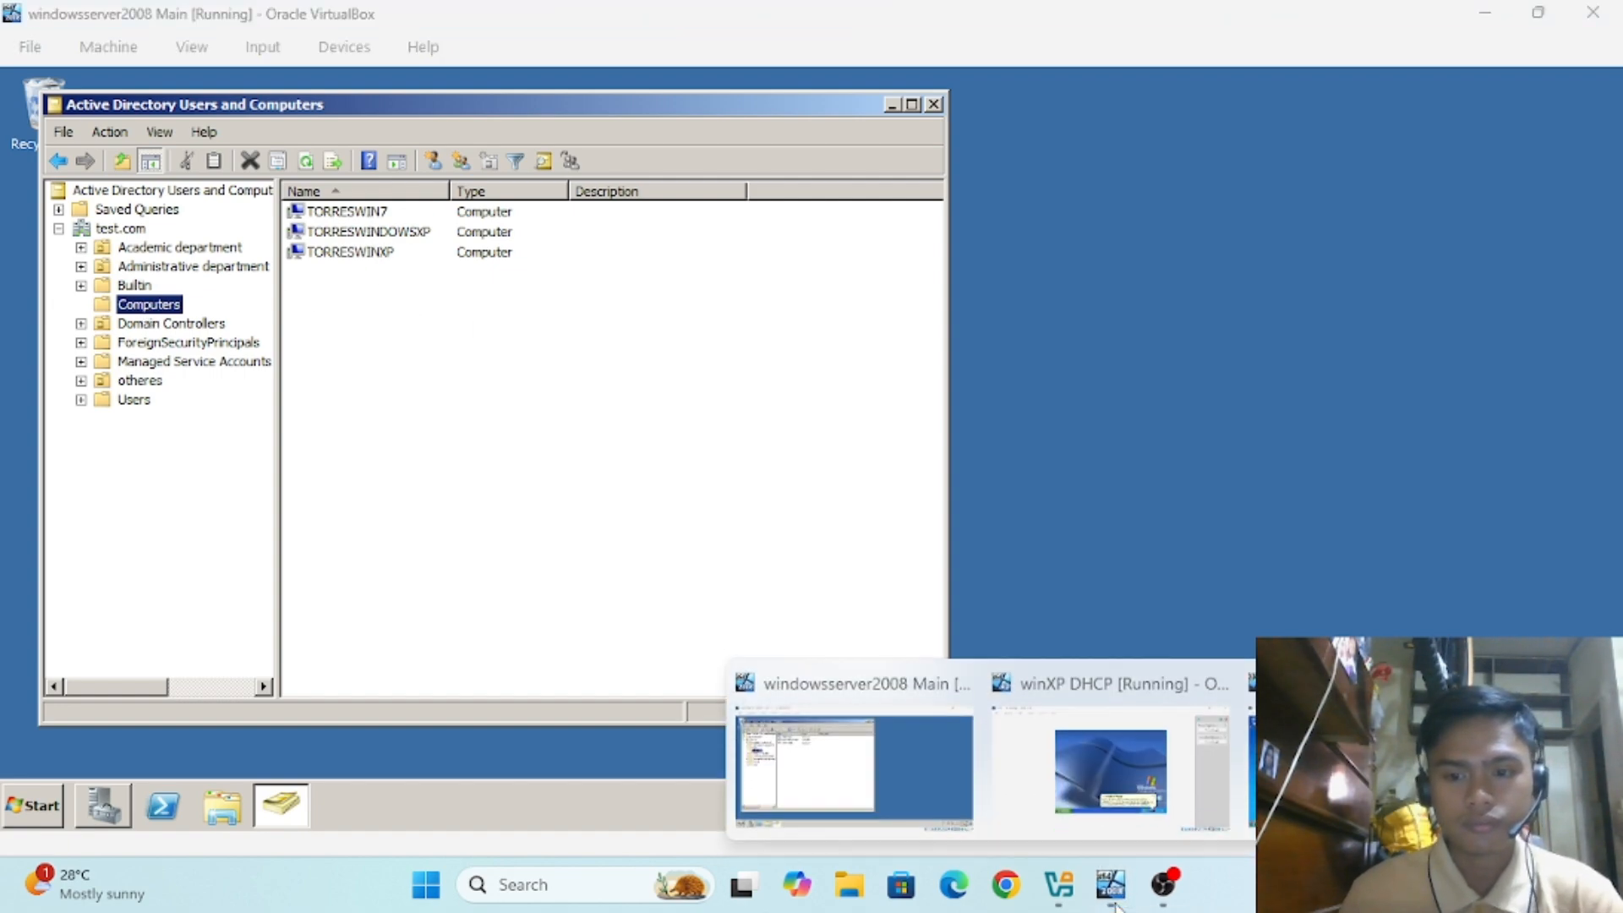
pyautogui.moveTo(1071, 788)
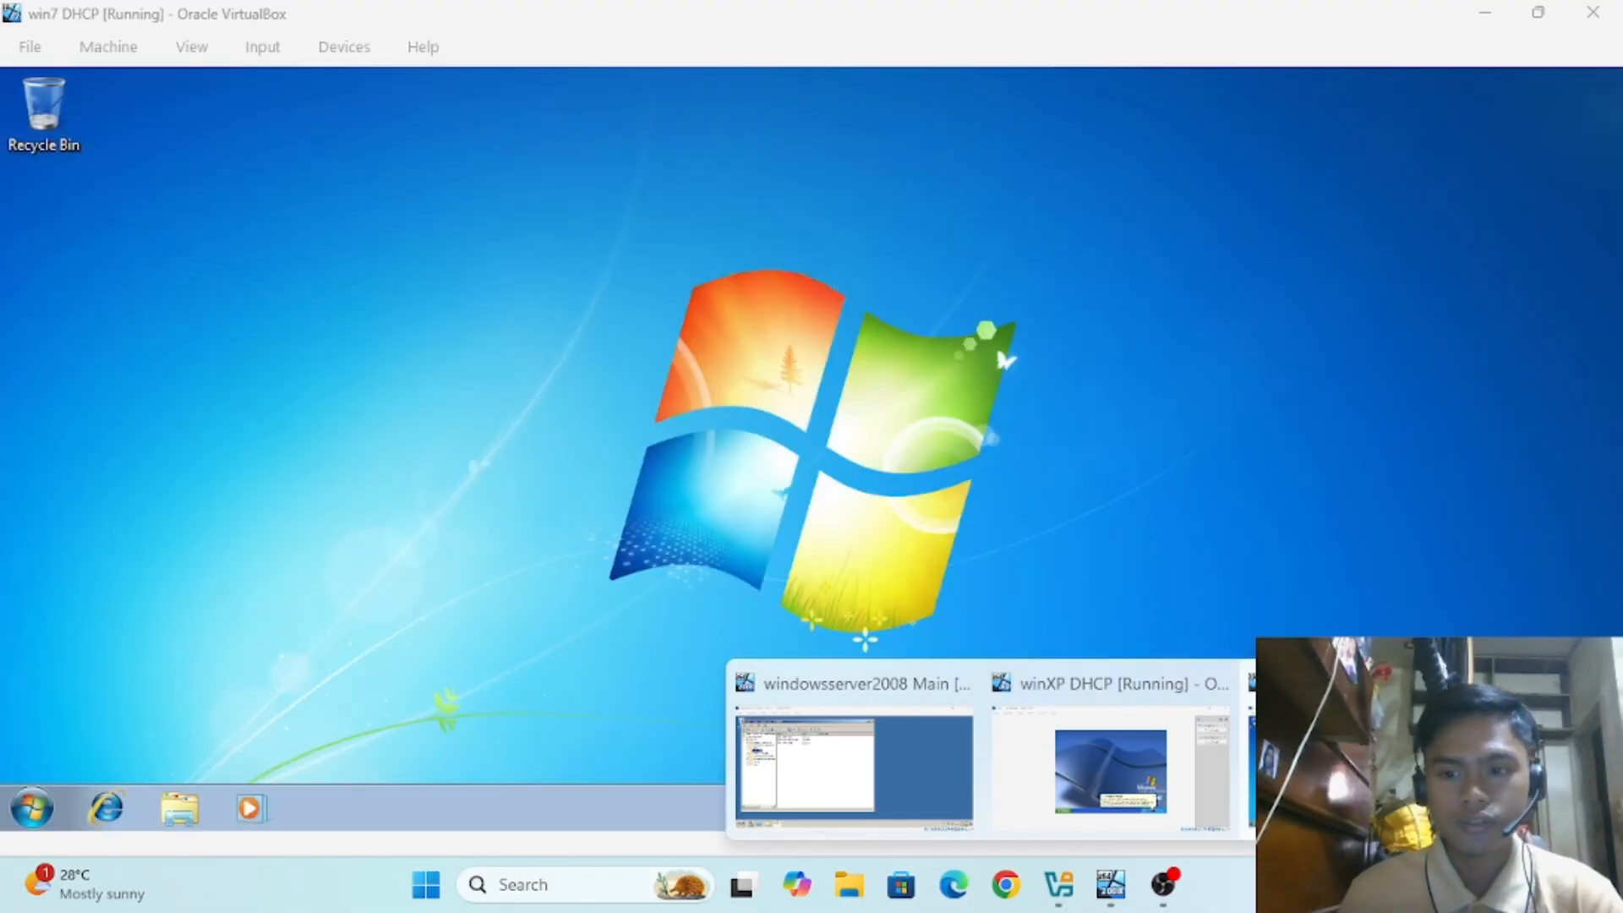
pyautogui.click(1327, 765)
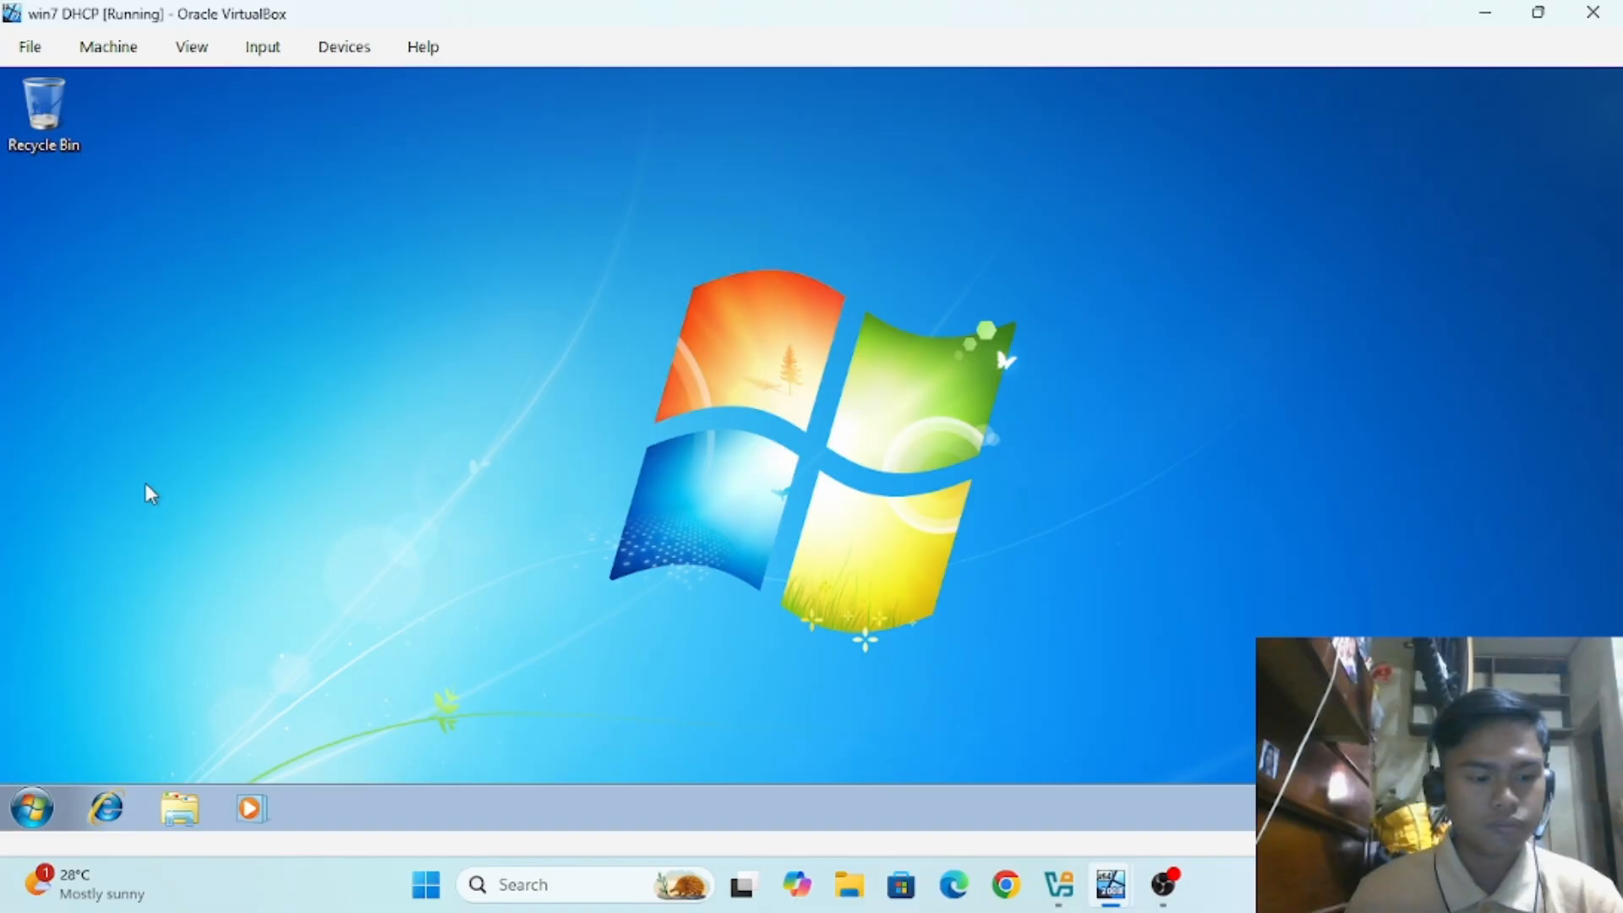
pyautogui.click(181, 810)
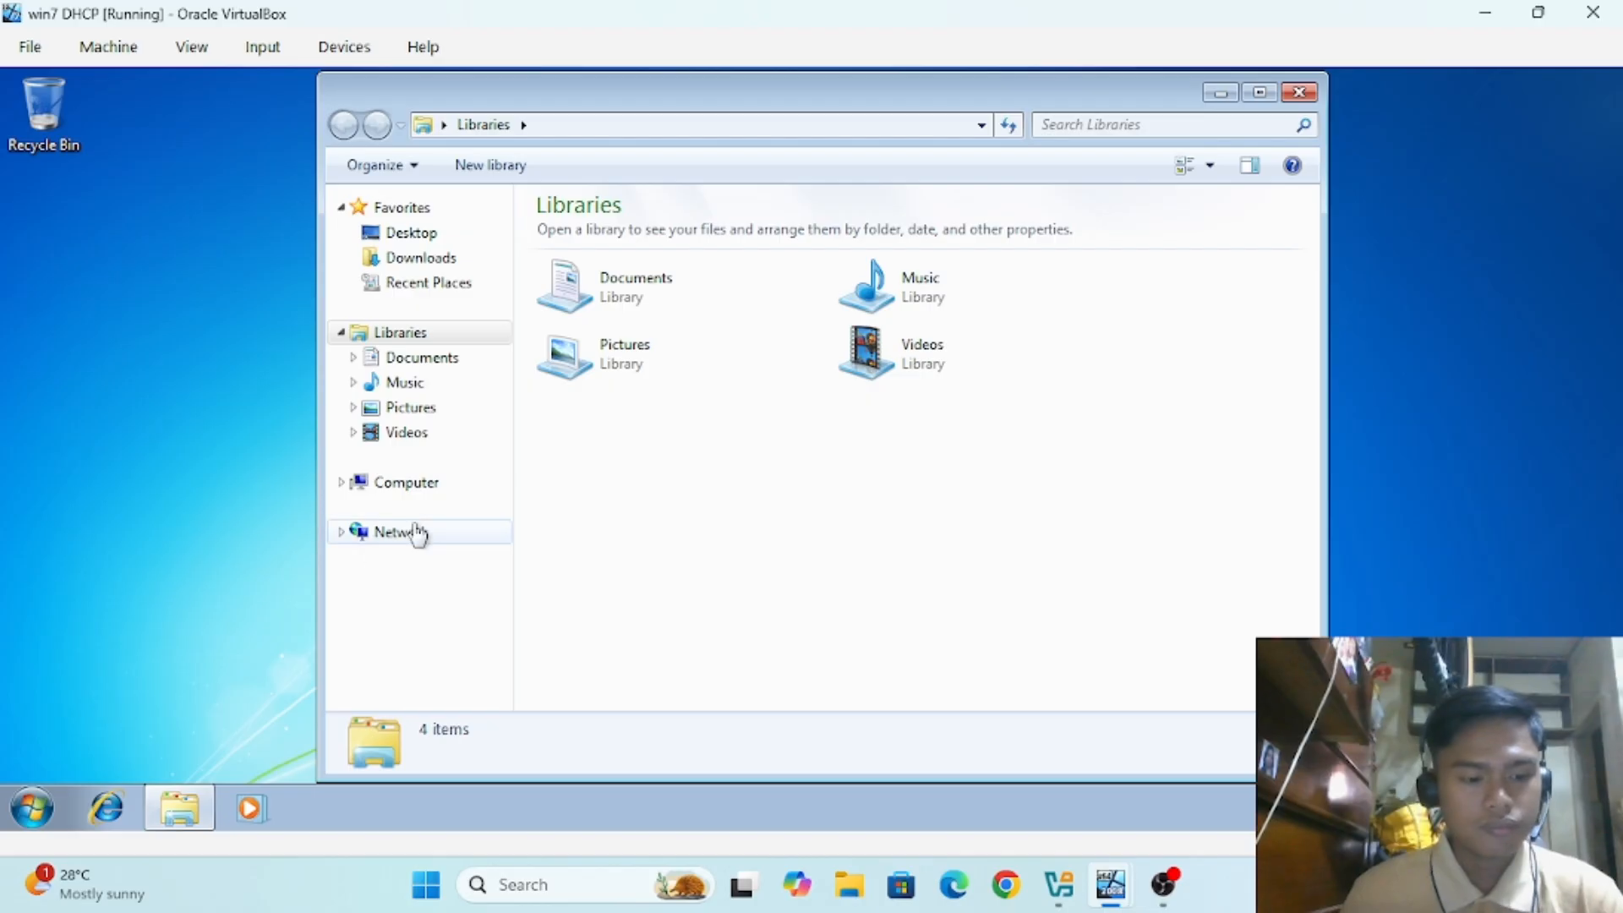
pyautogui.rightClick(401, 483)
# Step: In System Properties' Remote settings, allow connections from any Remote Desktop version, then apply and confirm
pyautogui.click(473, 759)
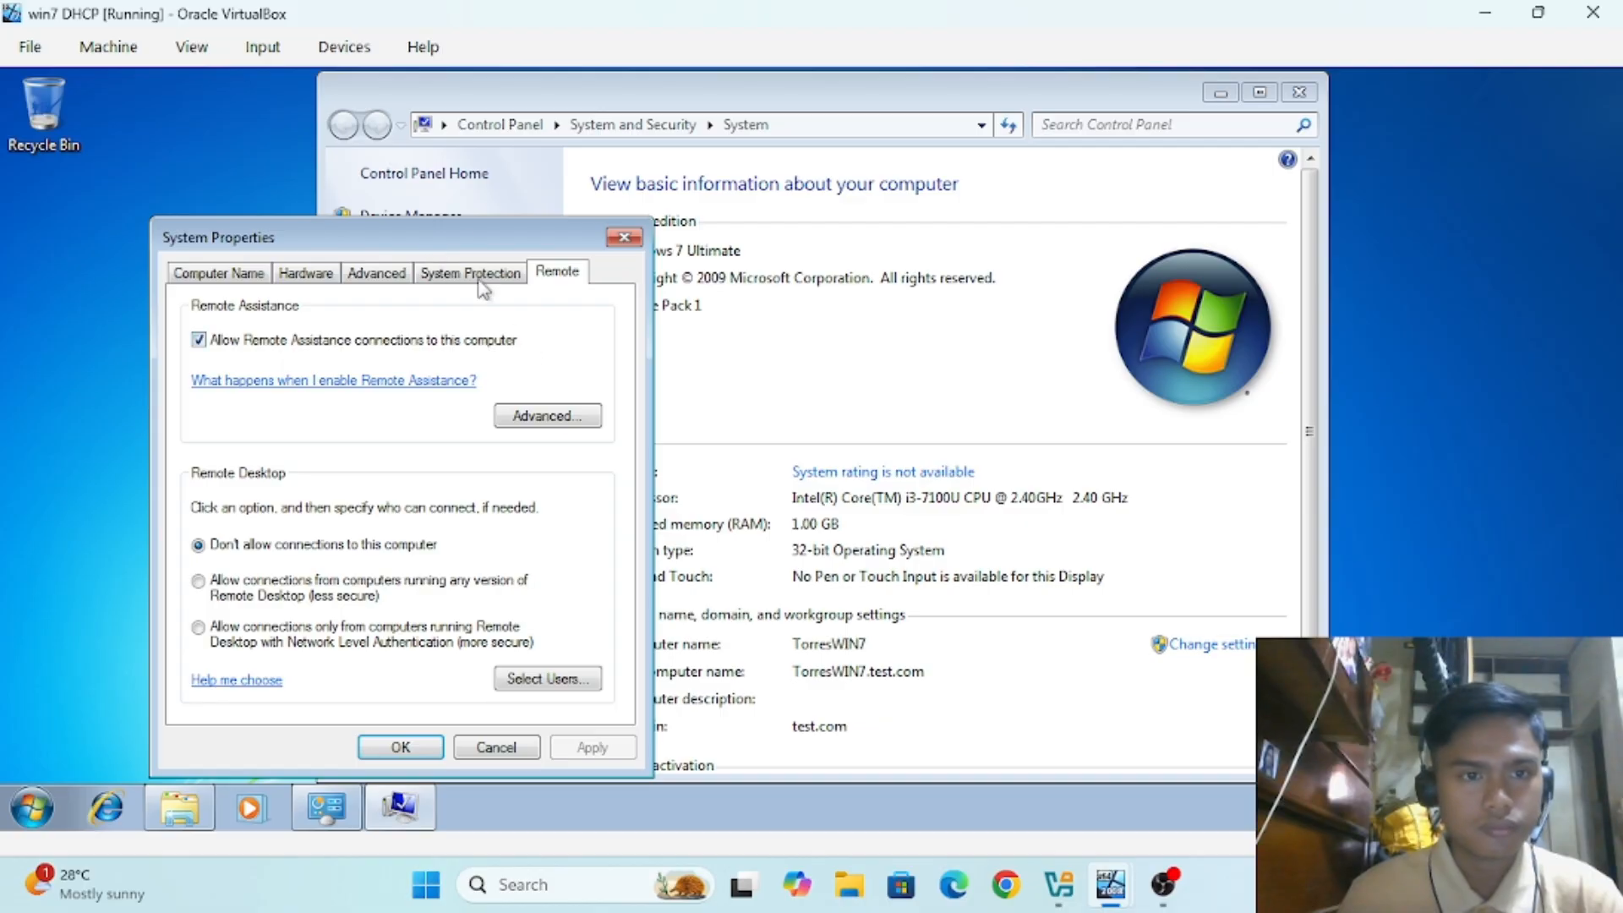
pyautogui.moveTo(461, 243); pyautogui.dragTo(600, 152)
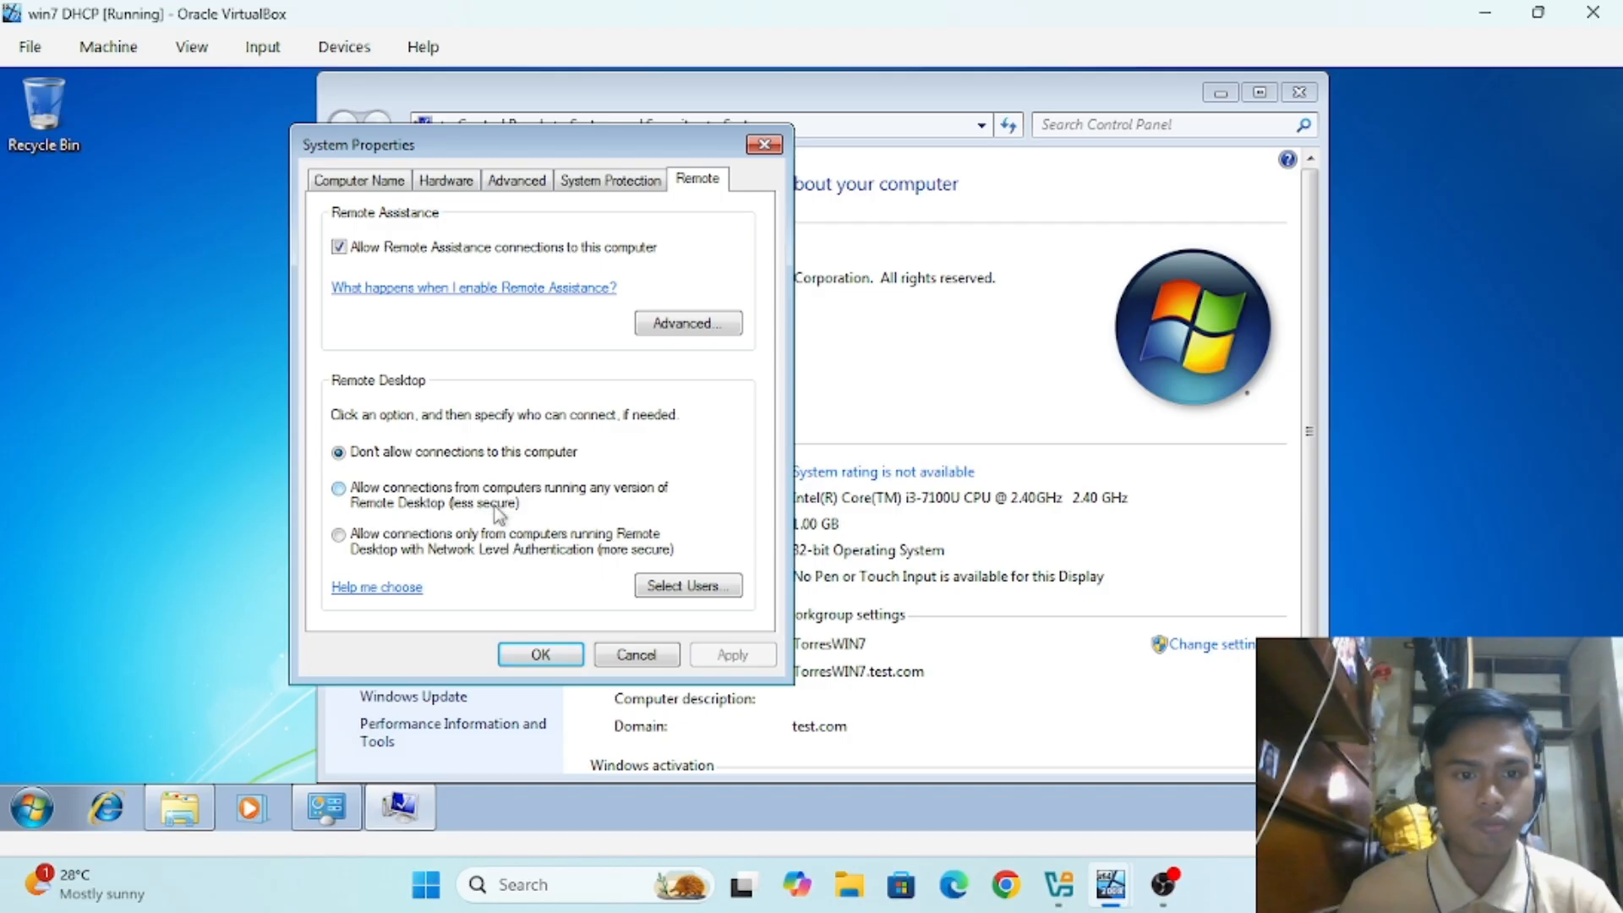
pyautogui.click(339, 491)
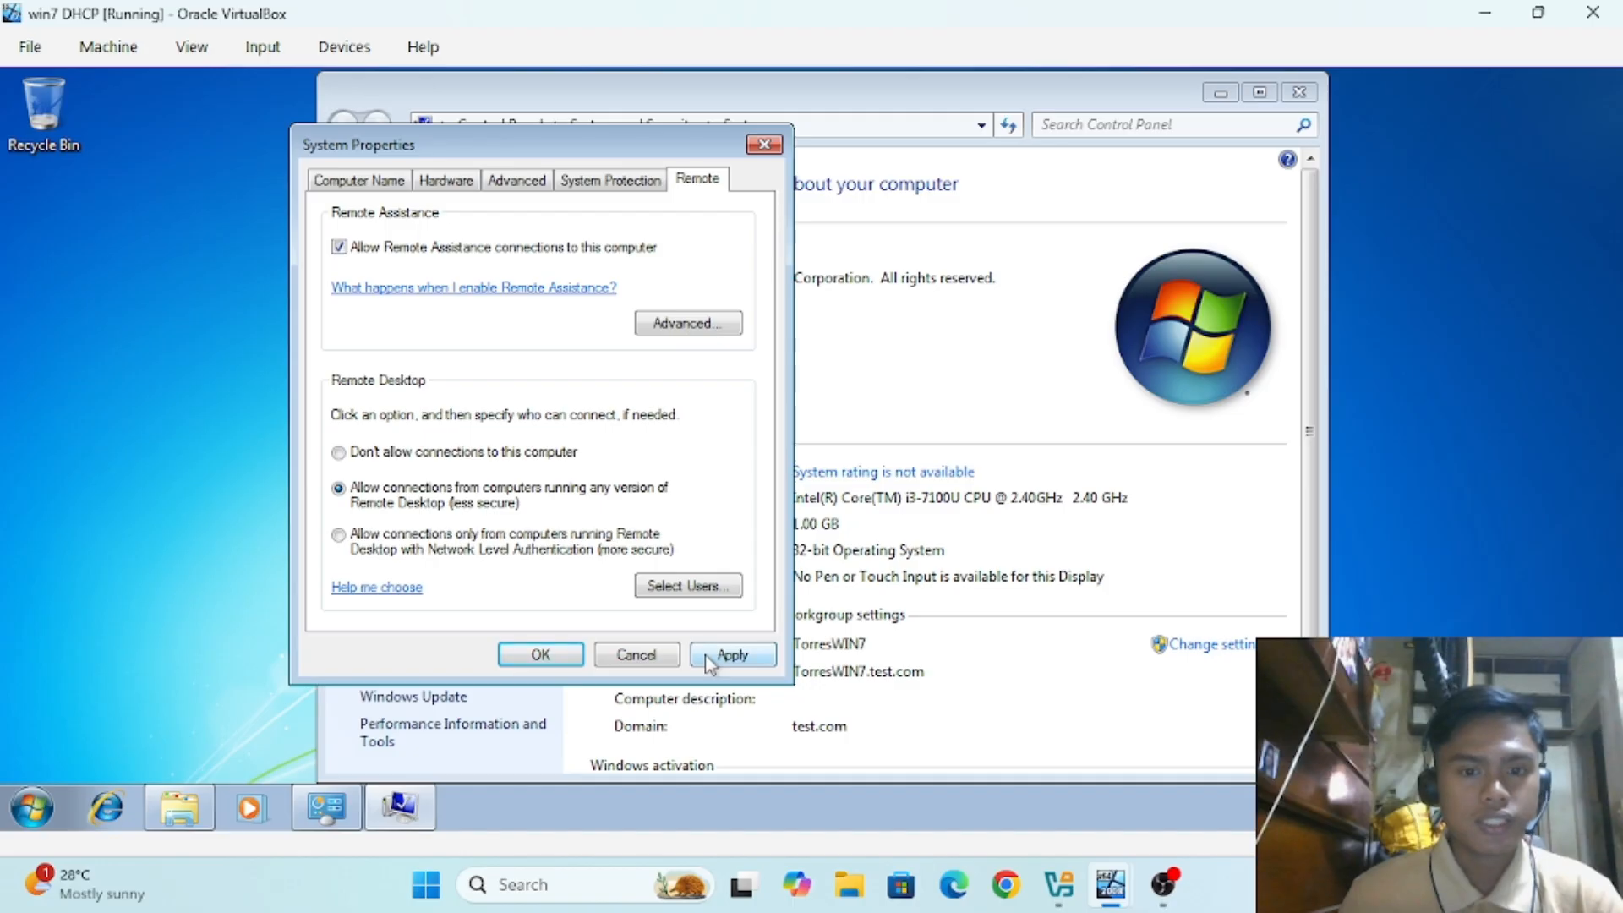
pyautogui.click(727, 655)
pyautogui.click(565, 656)
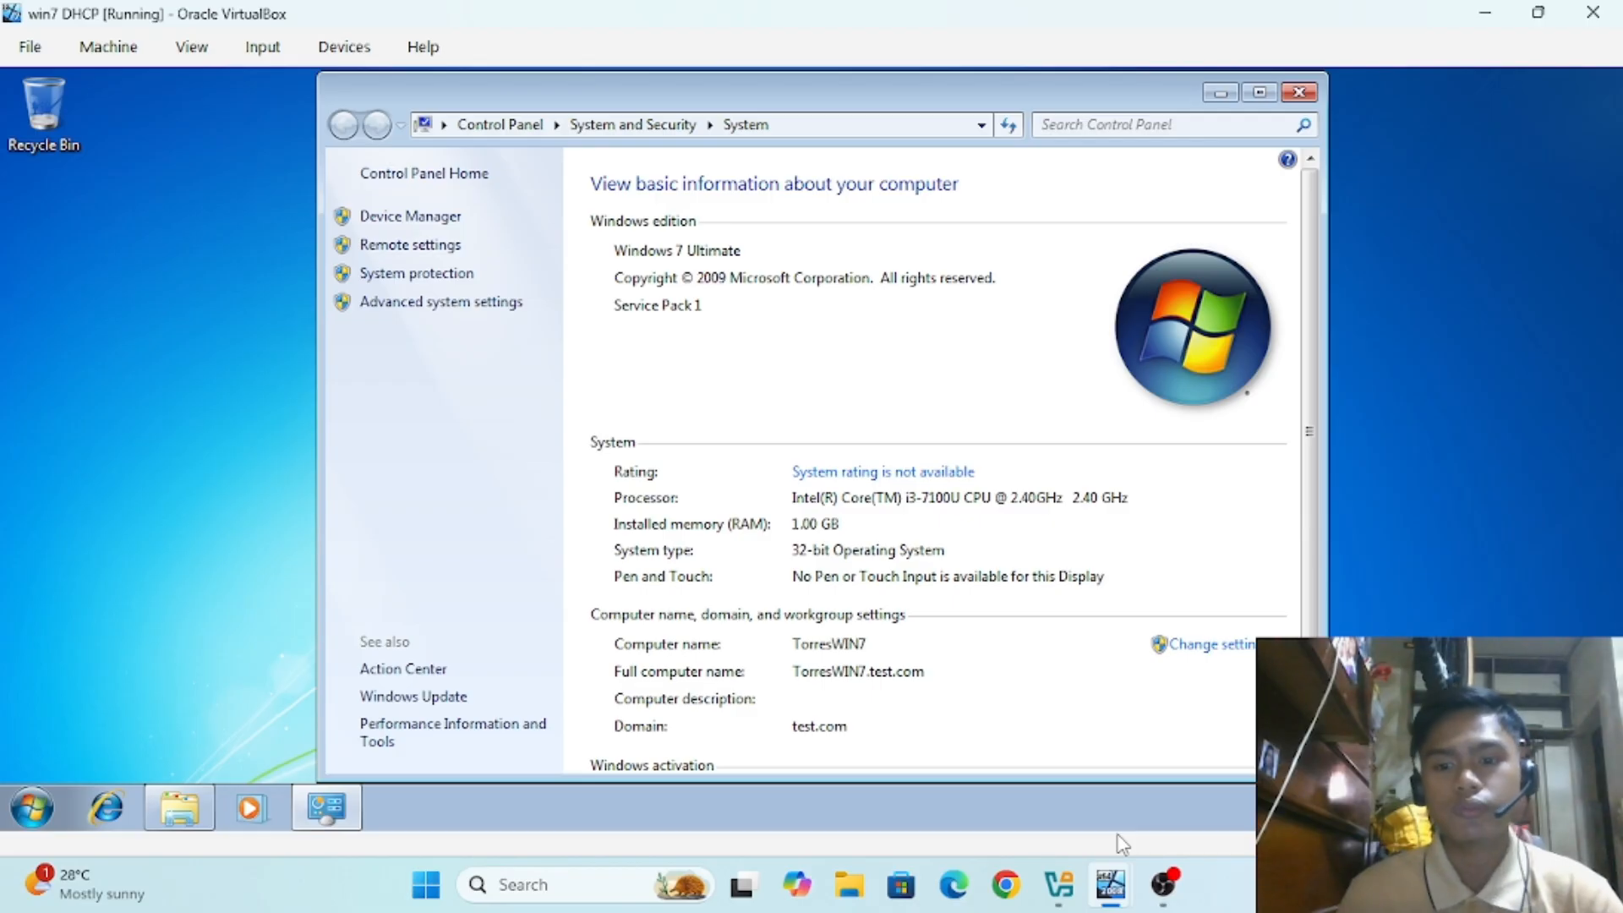
# Step: Switch to the Server 2008 VM and launch Remote Desktop Connection by searching 'remote'
pyautogui.moveTo(1112, 882)
pyautogui.click(910, 767)
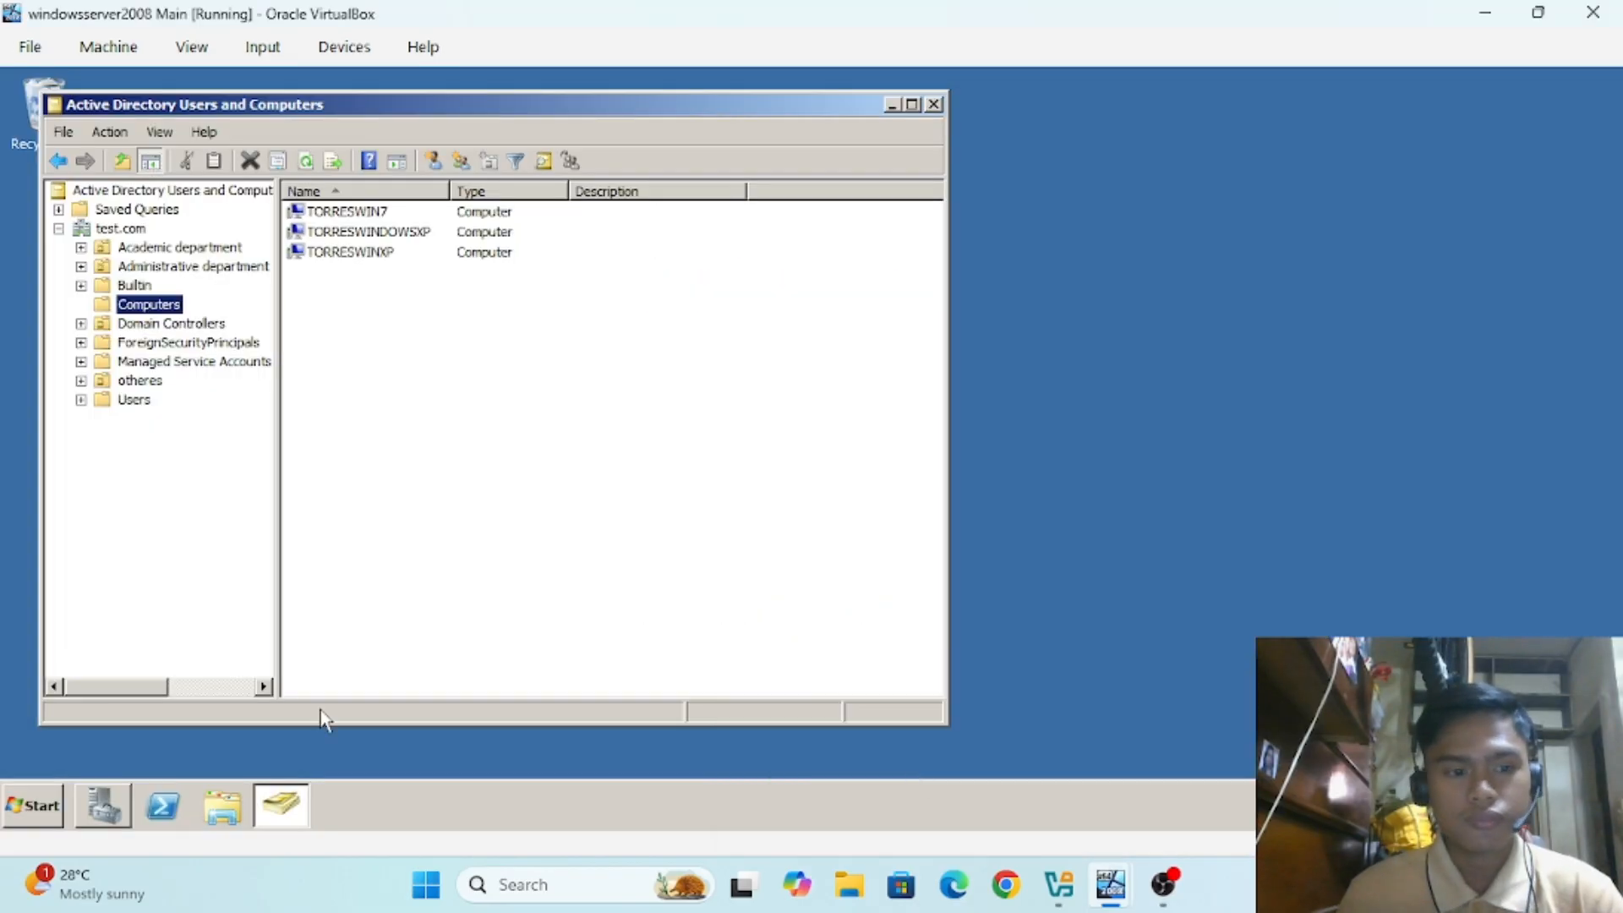
pyautogui.click(36, 801)
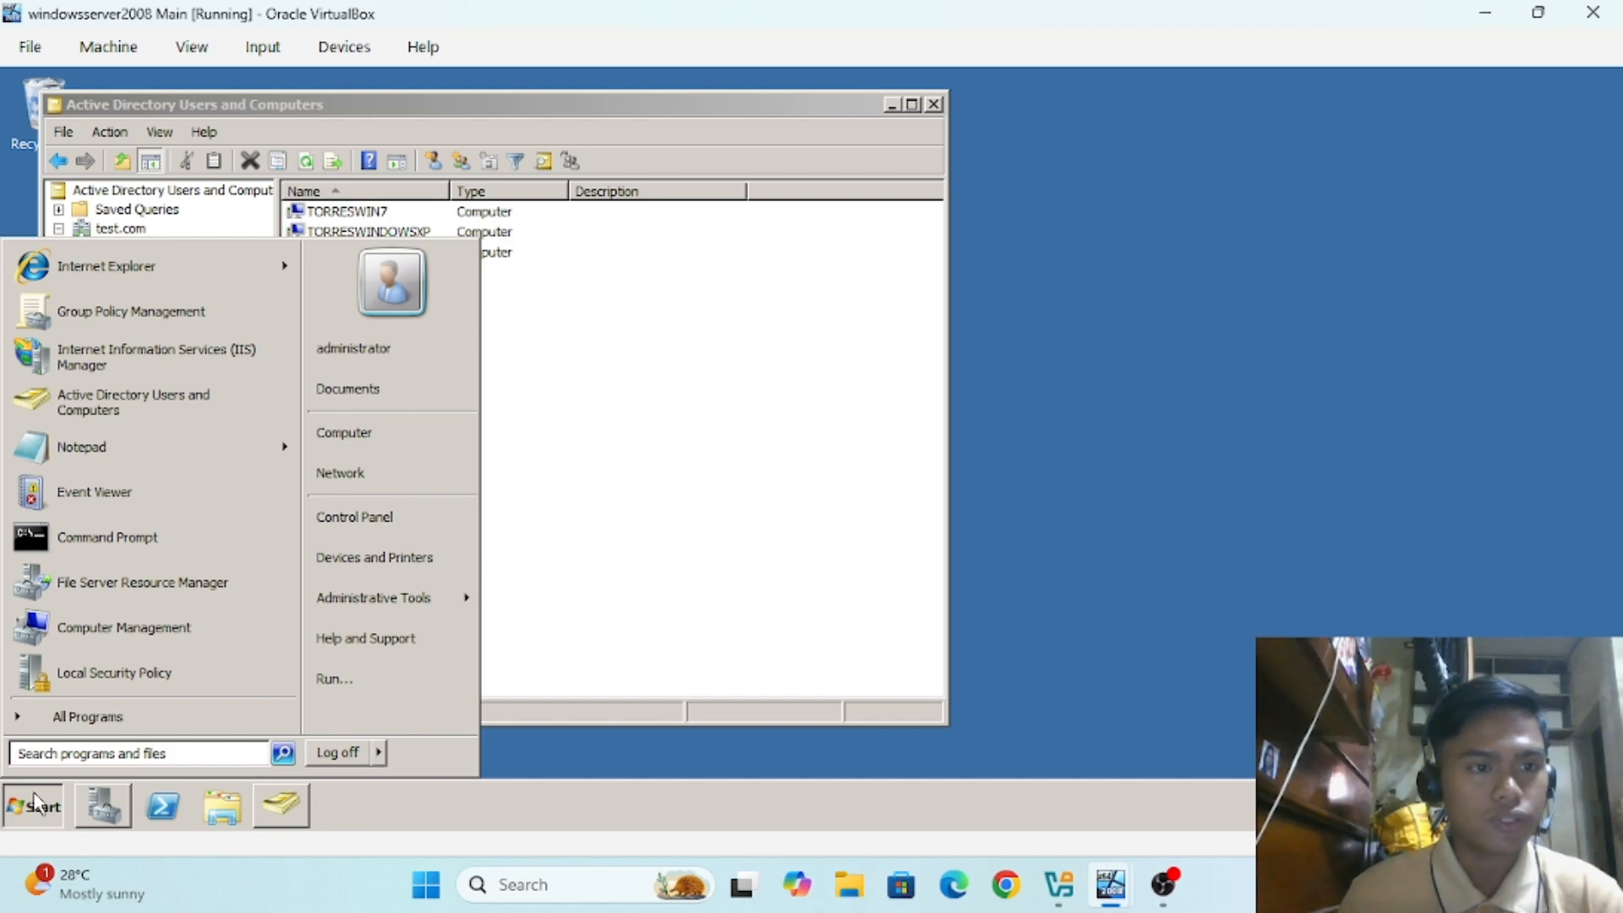
pyautogui.click(160, 751)
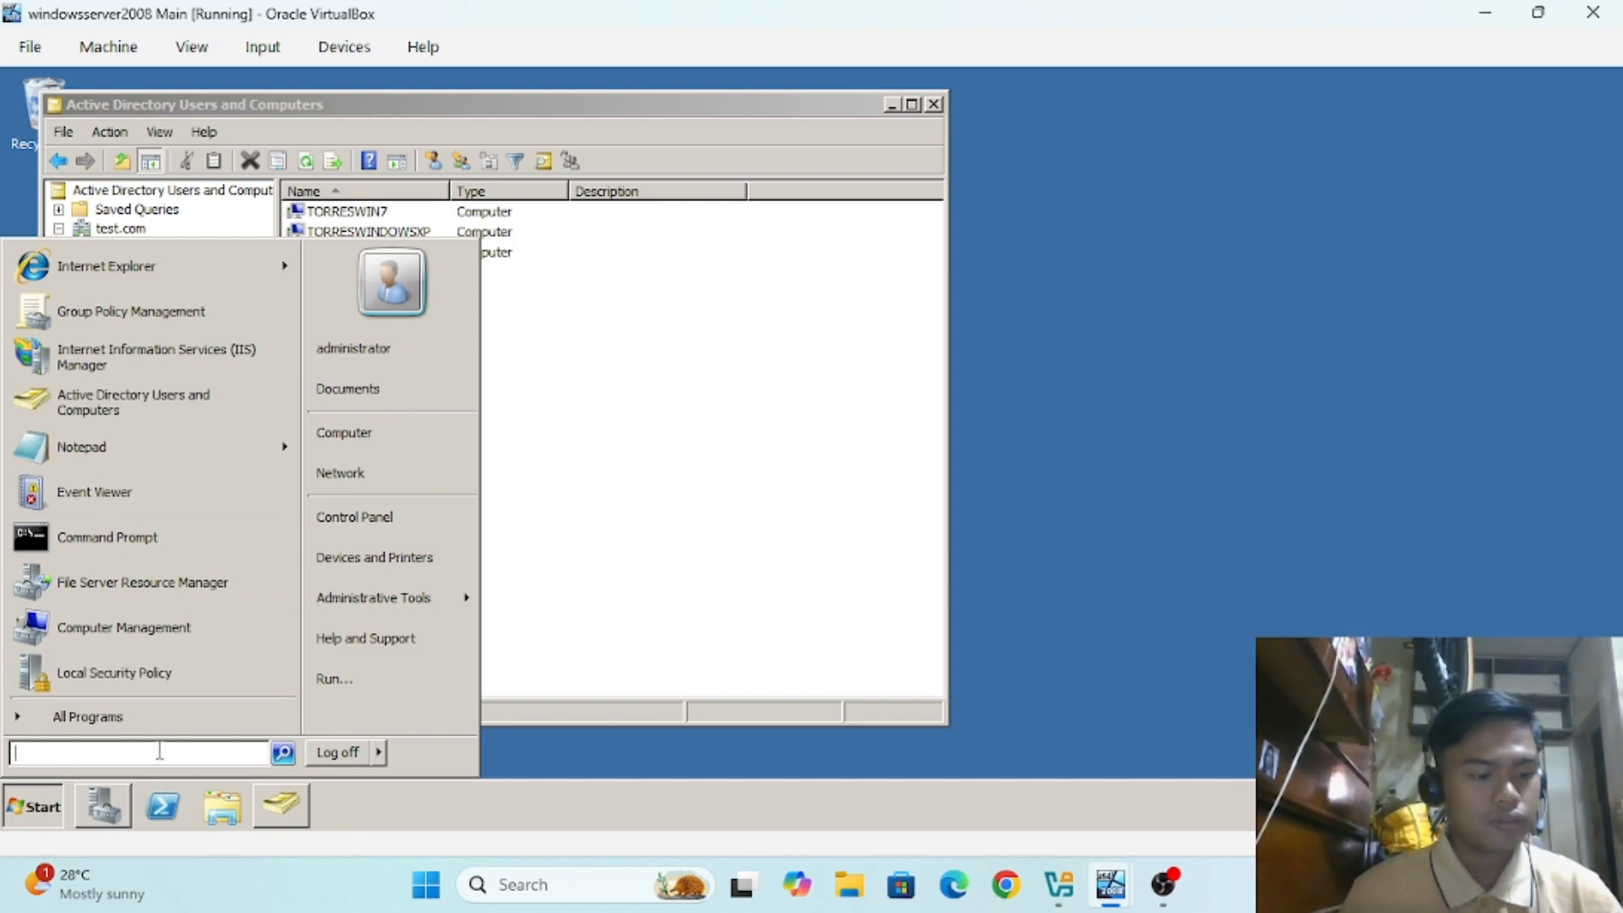
pyautogui.write('rem')
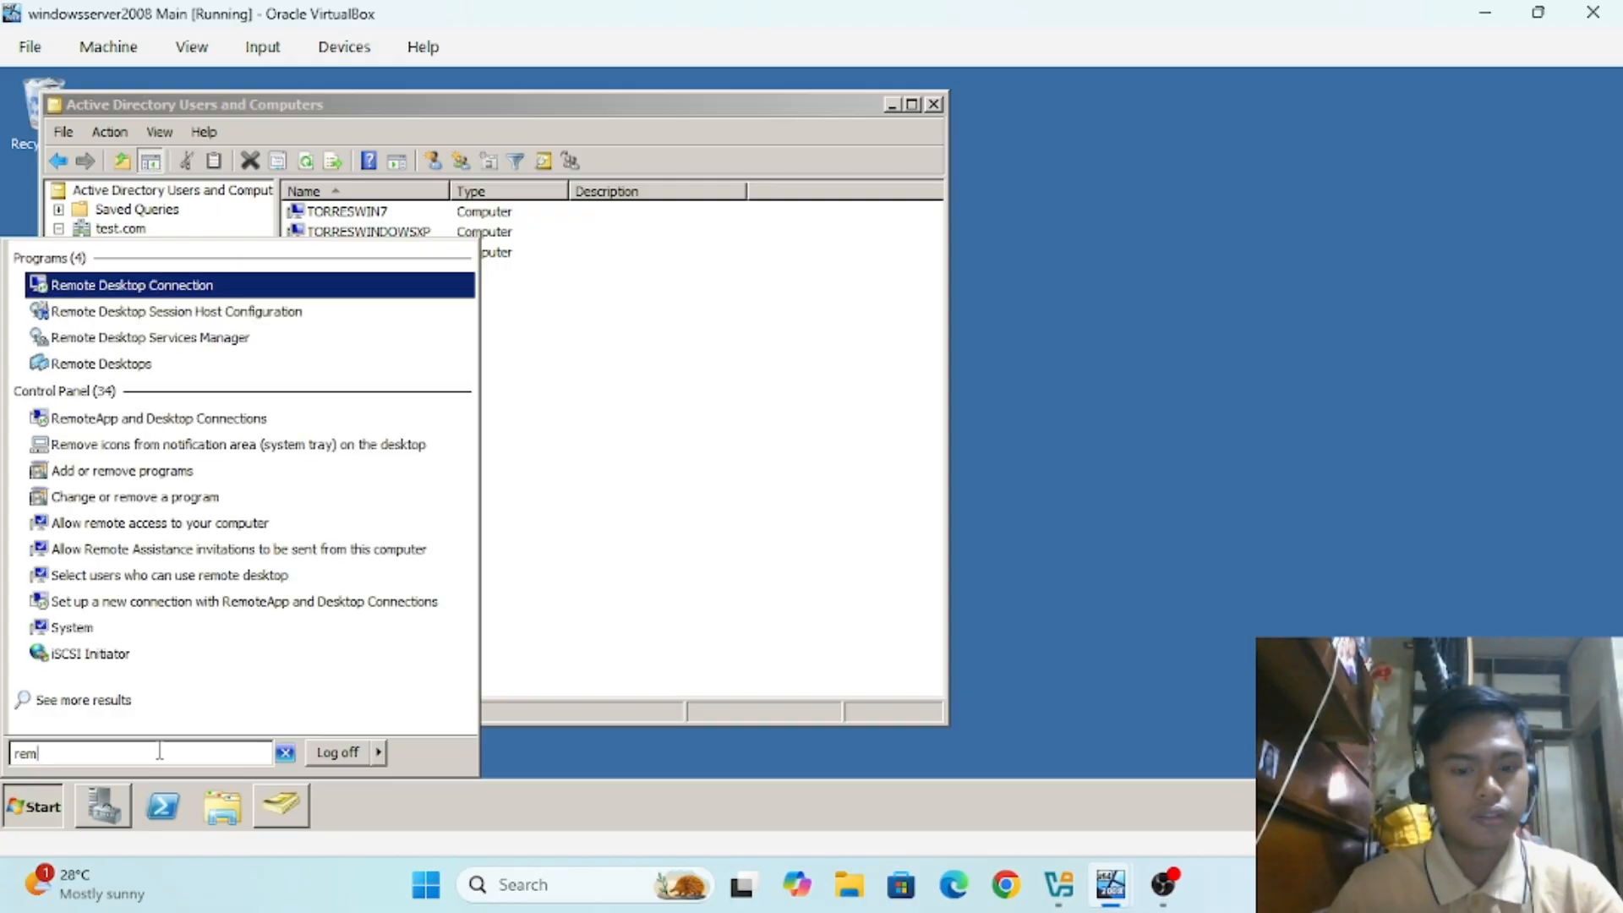
pyautogui.write('ote')
pyautogui.click(148, 287)
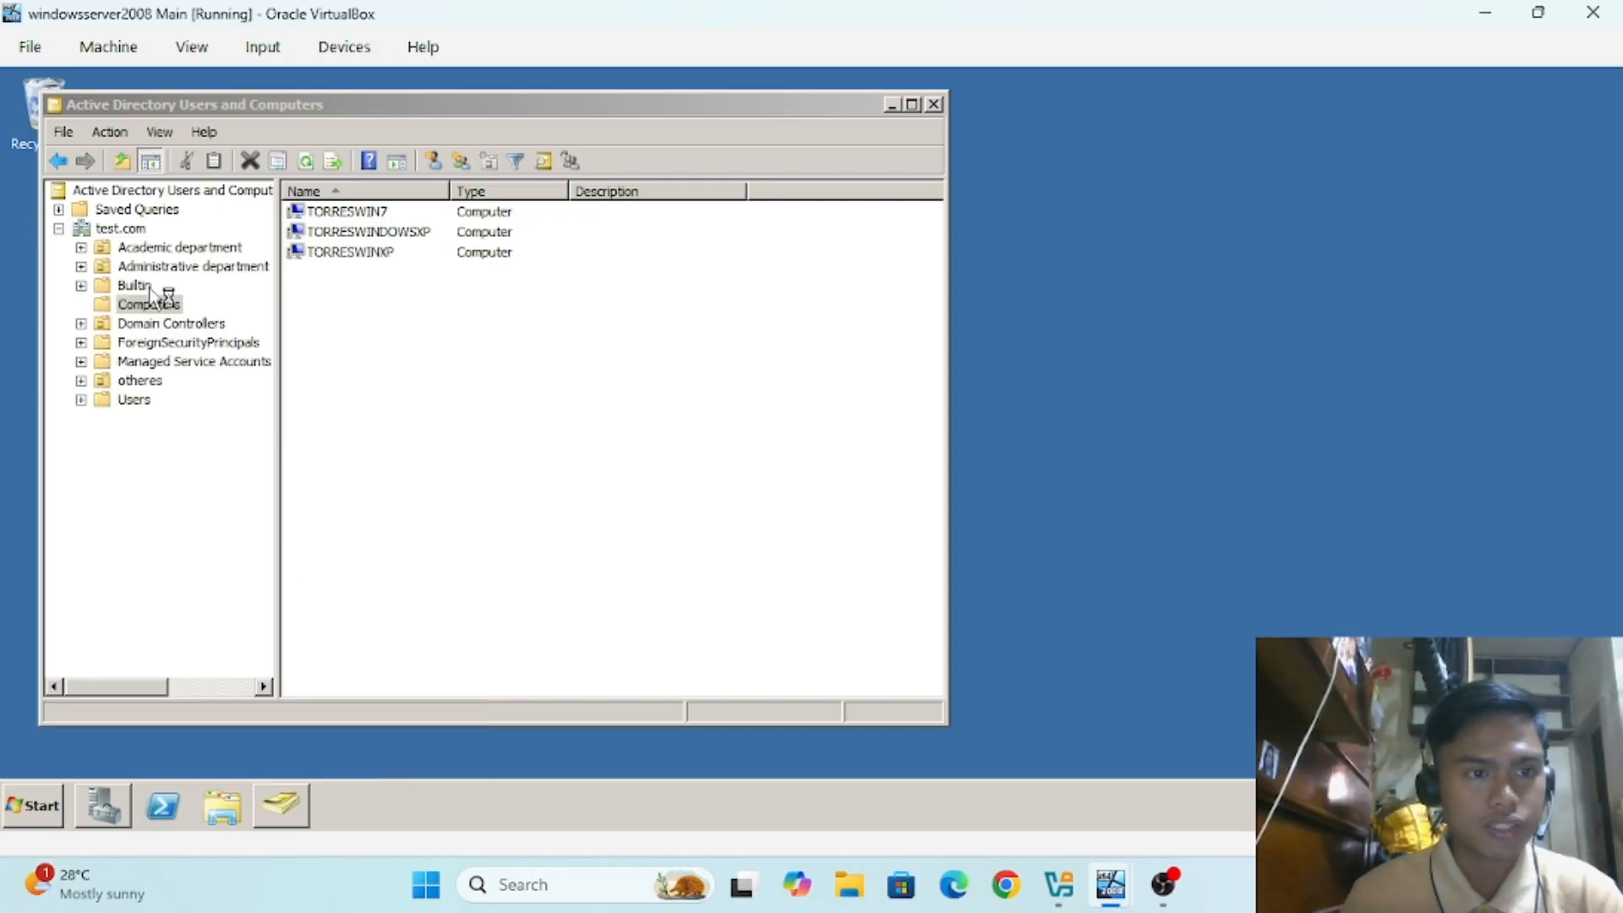
pyautogui.click(832, 325)
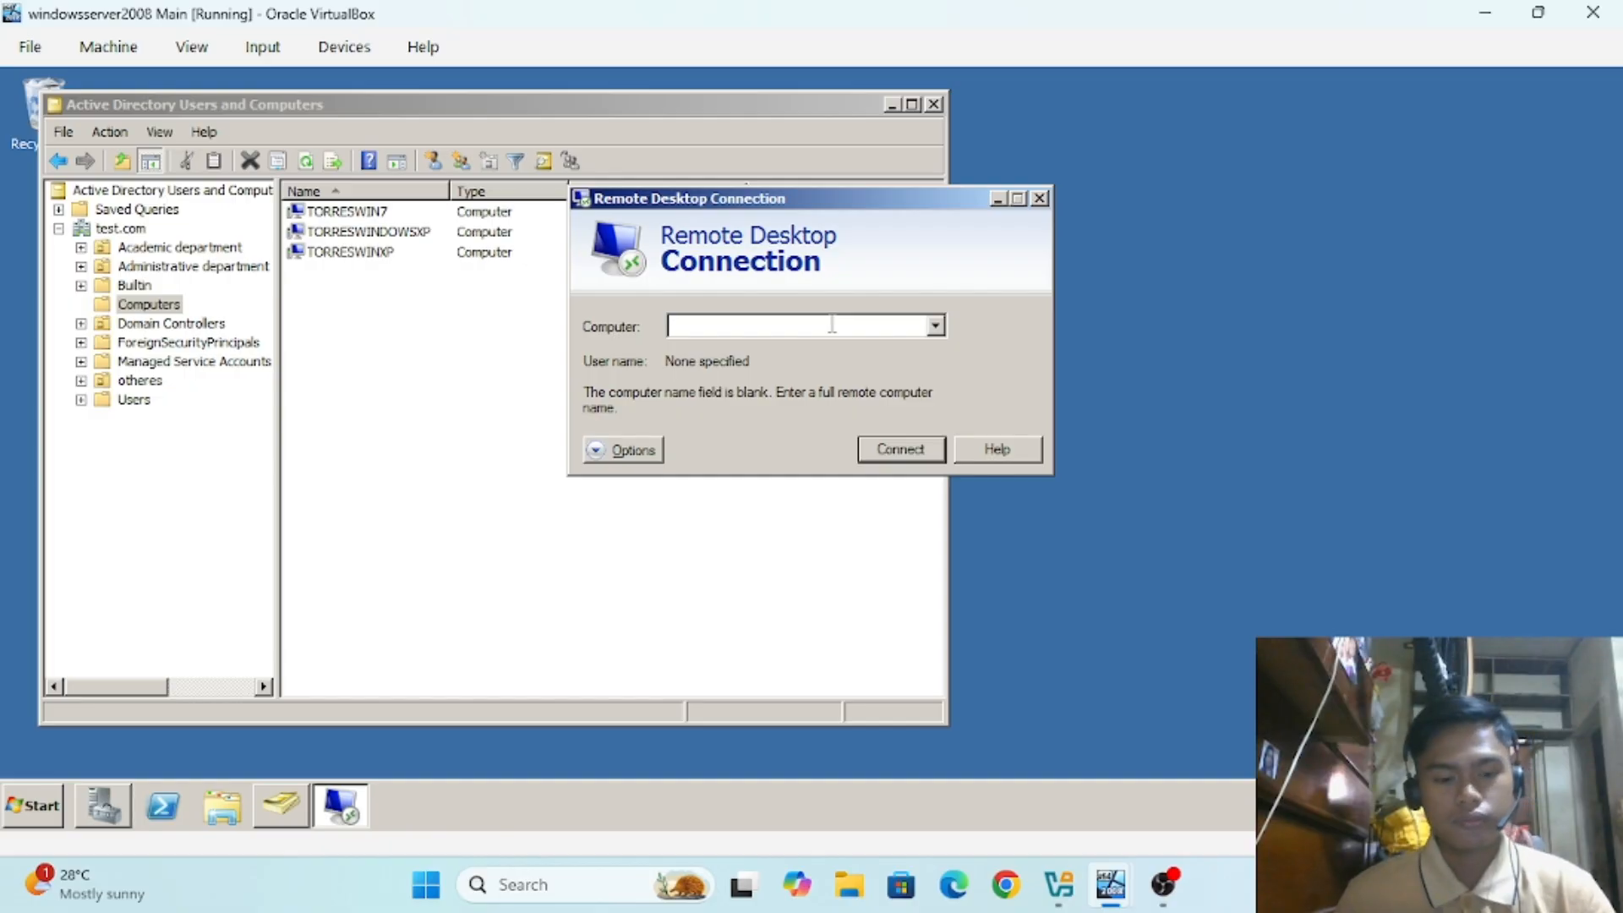
# Step: Cancel the attempted connection to 'TOR' and change the target computer name to TORRESWIN7
pyautogui.write('TORRES')
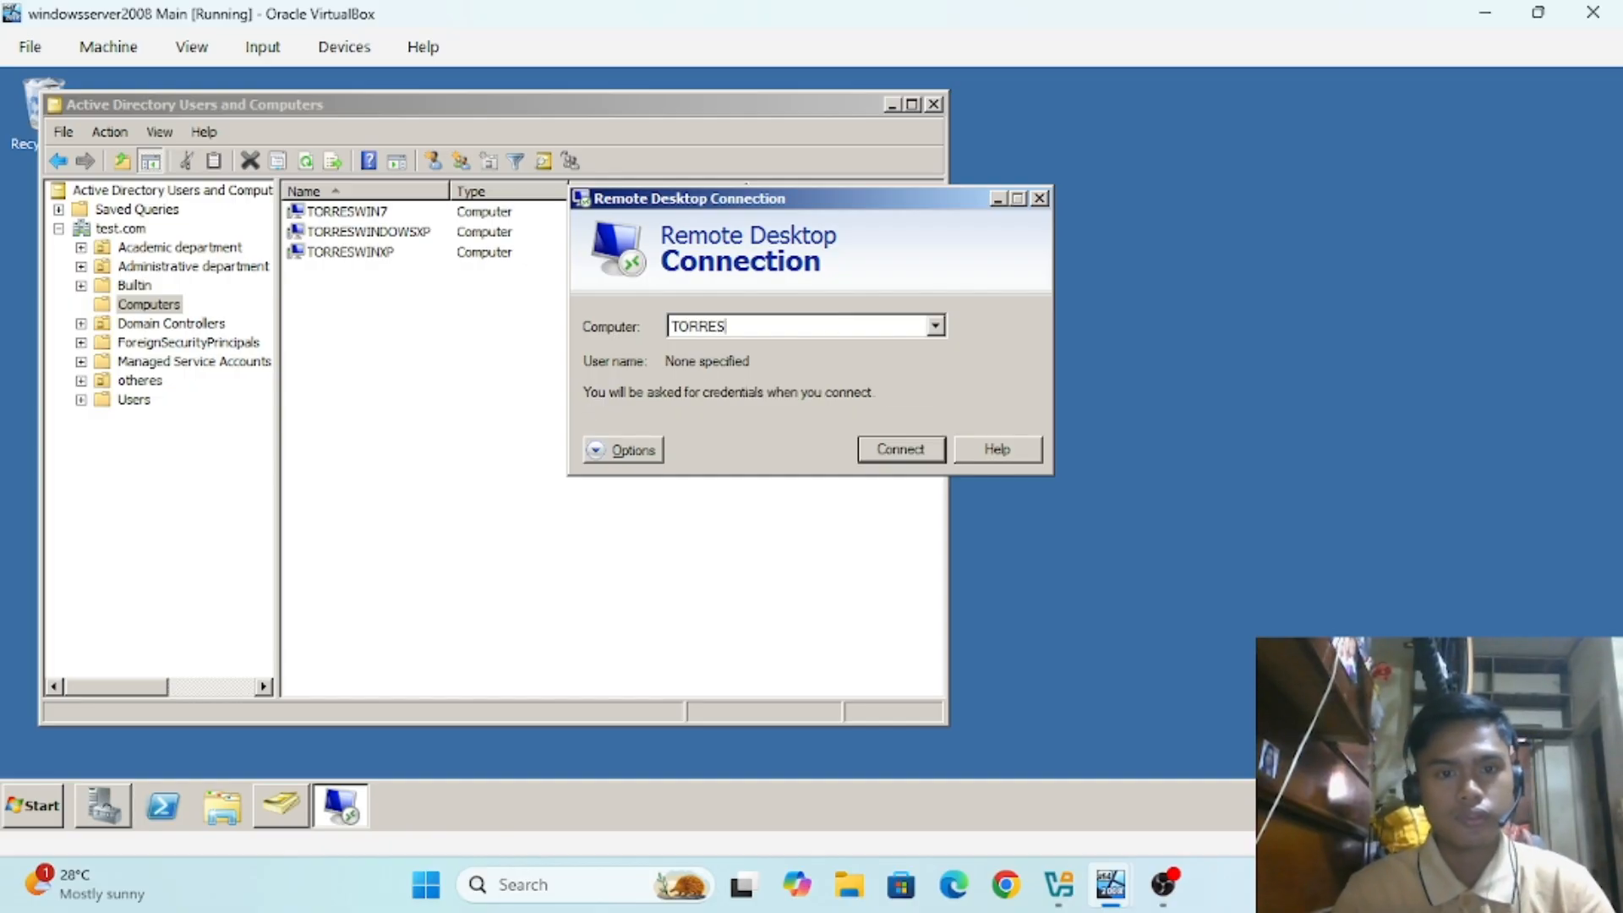
pyautogui.press('Return')
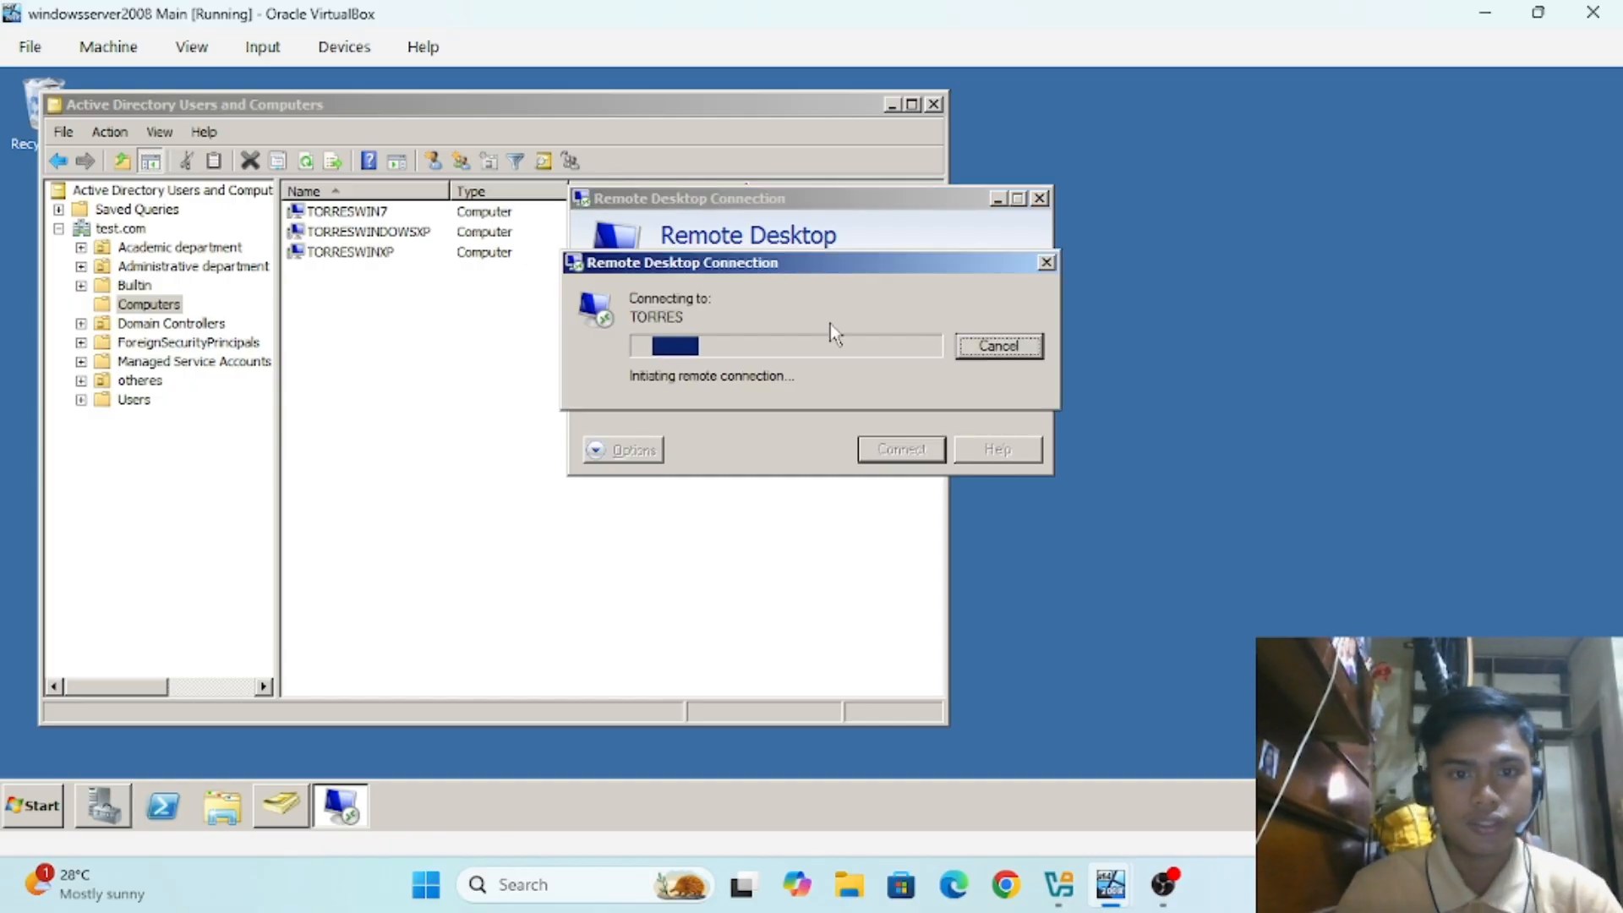
pyautogui.click(990, 354)
pyautogui.click(935, 326)
pyautogui.click(936, 326)
pyautogui.click(935, 326)
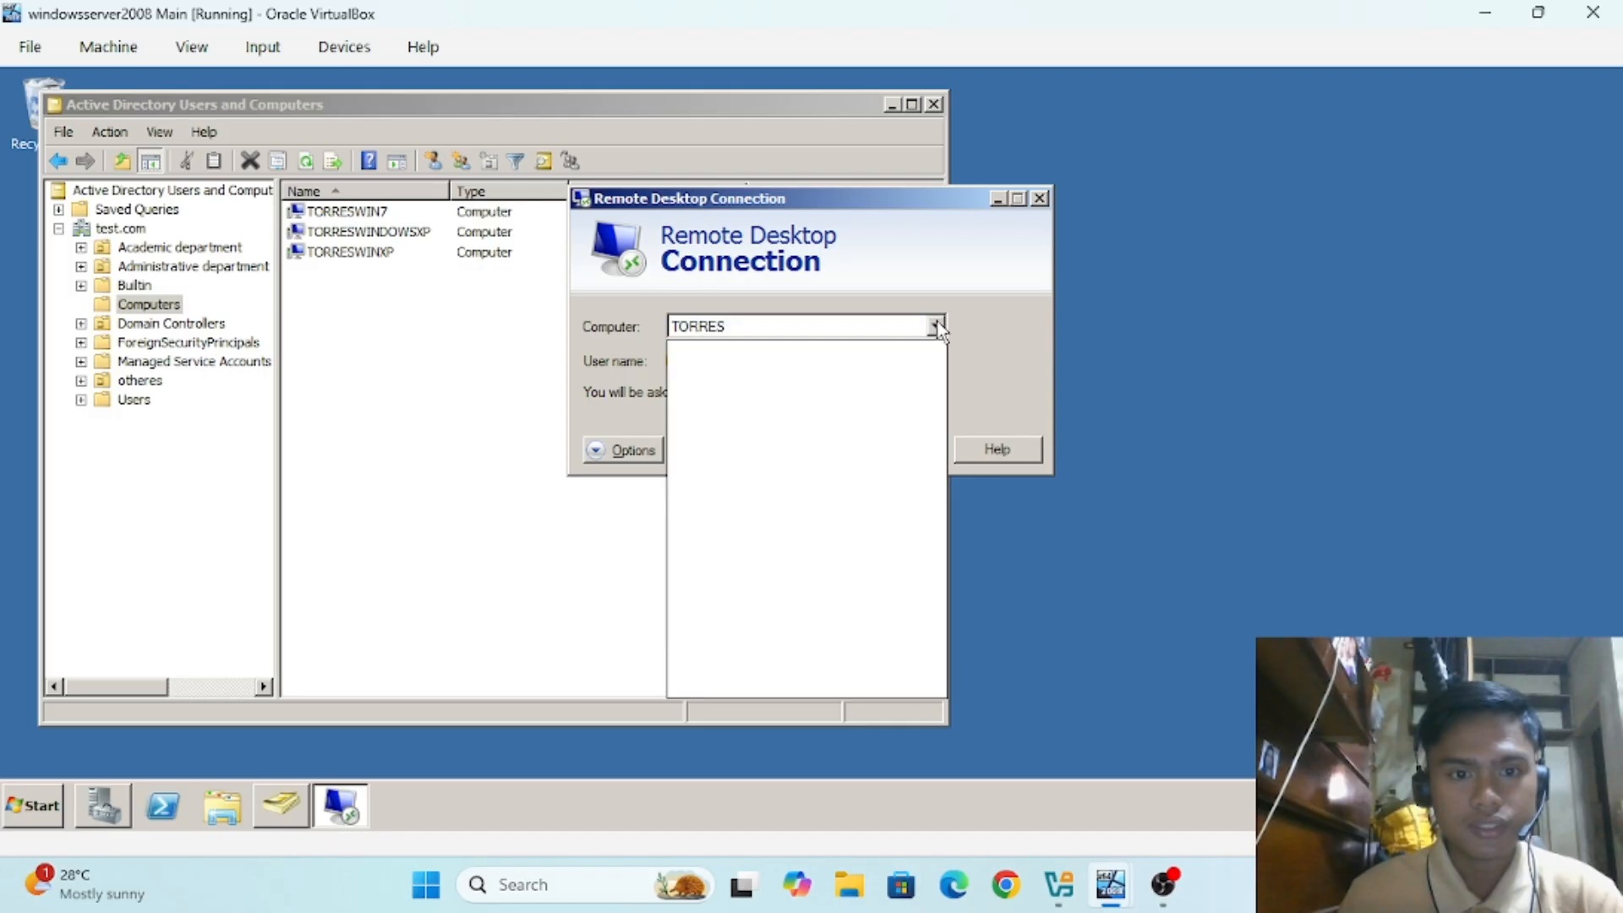
pyautogui.click(936, 326)
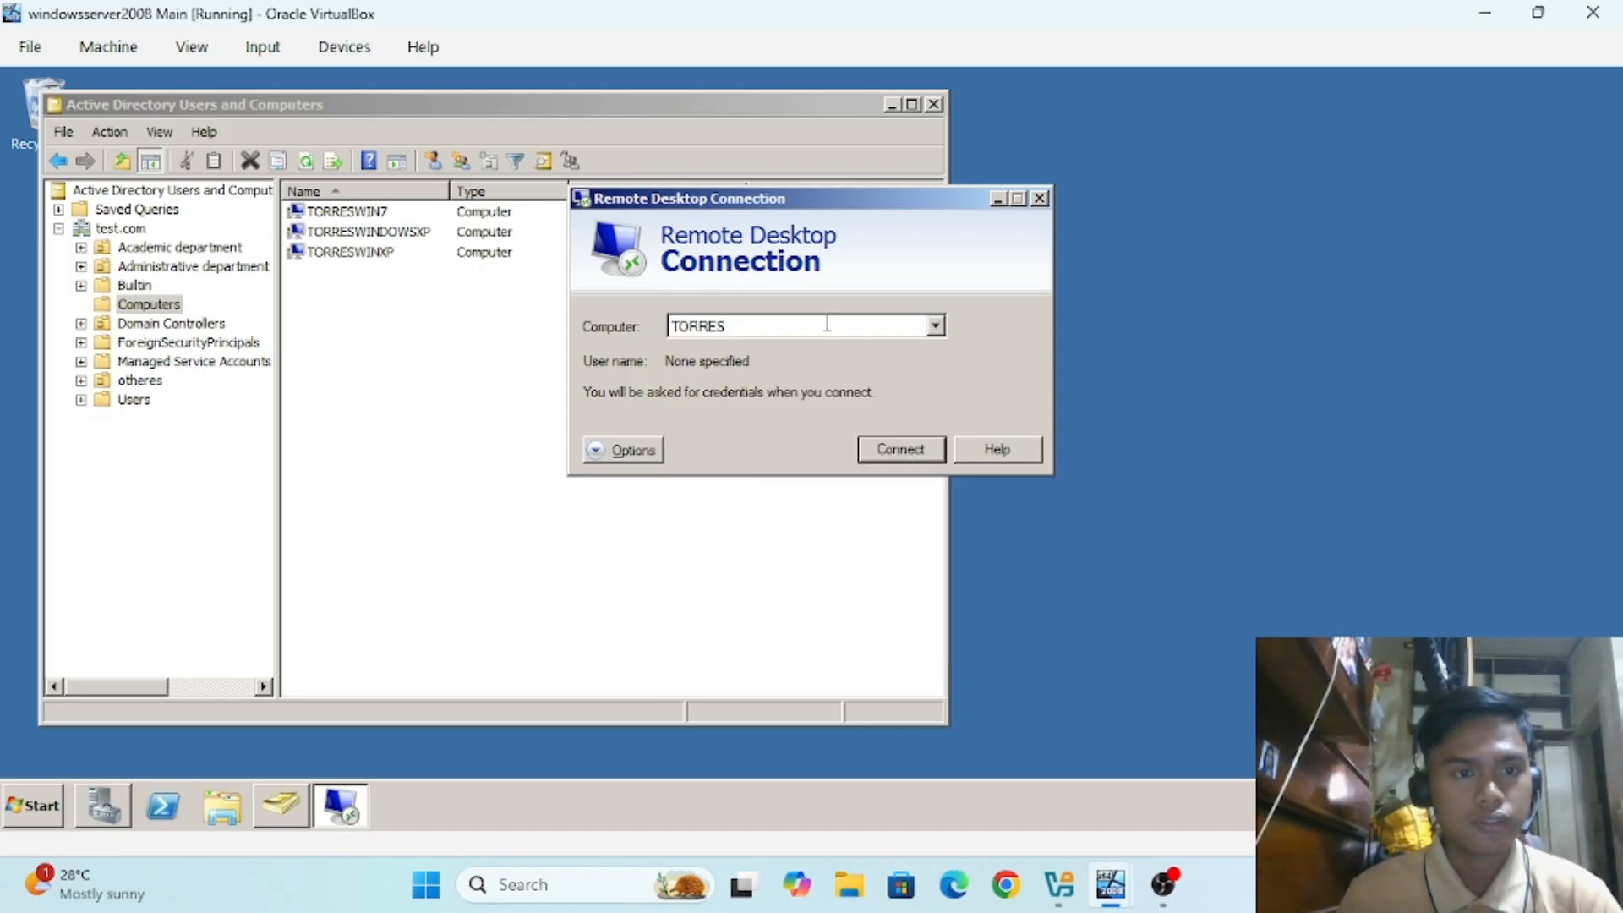
pyautogui.write('TORRESWIN7')
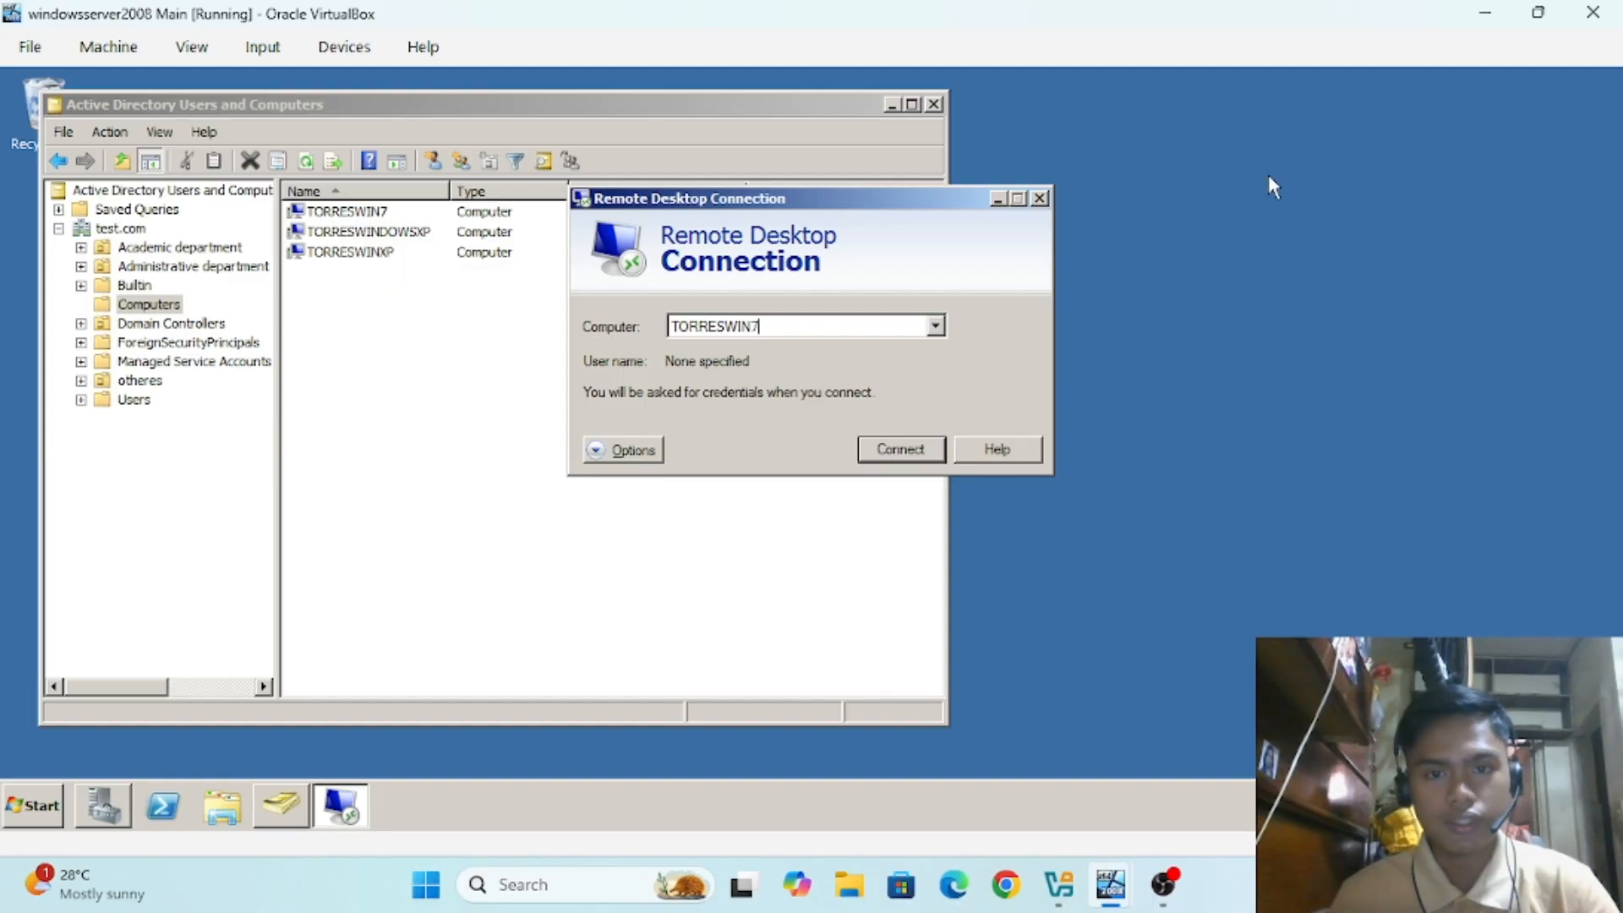
pyautogui.click(1538, 12)
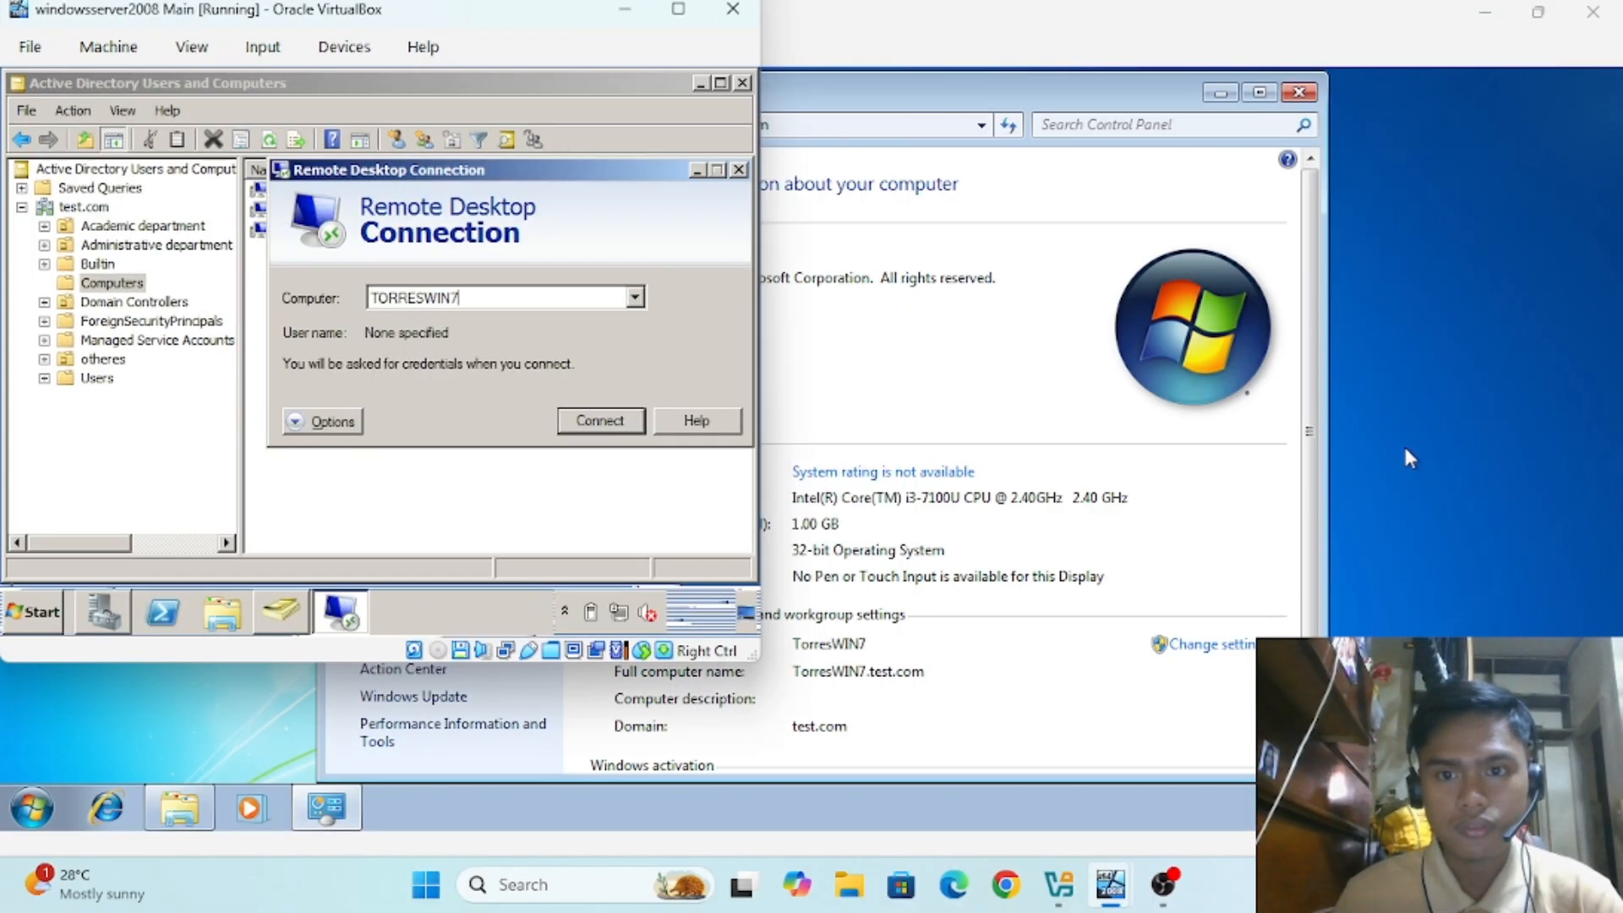
# Step: Minimize the winXP DHCP VM and restore the win7 DHCP VM to a smaller window
pyautogui.moveTo(1131, 883)
pyautogui.click(1148, 784)
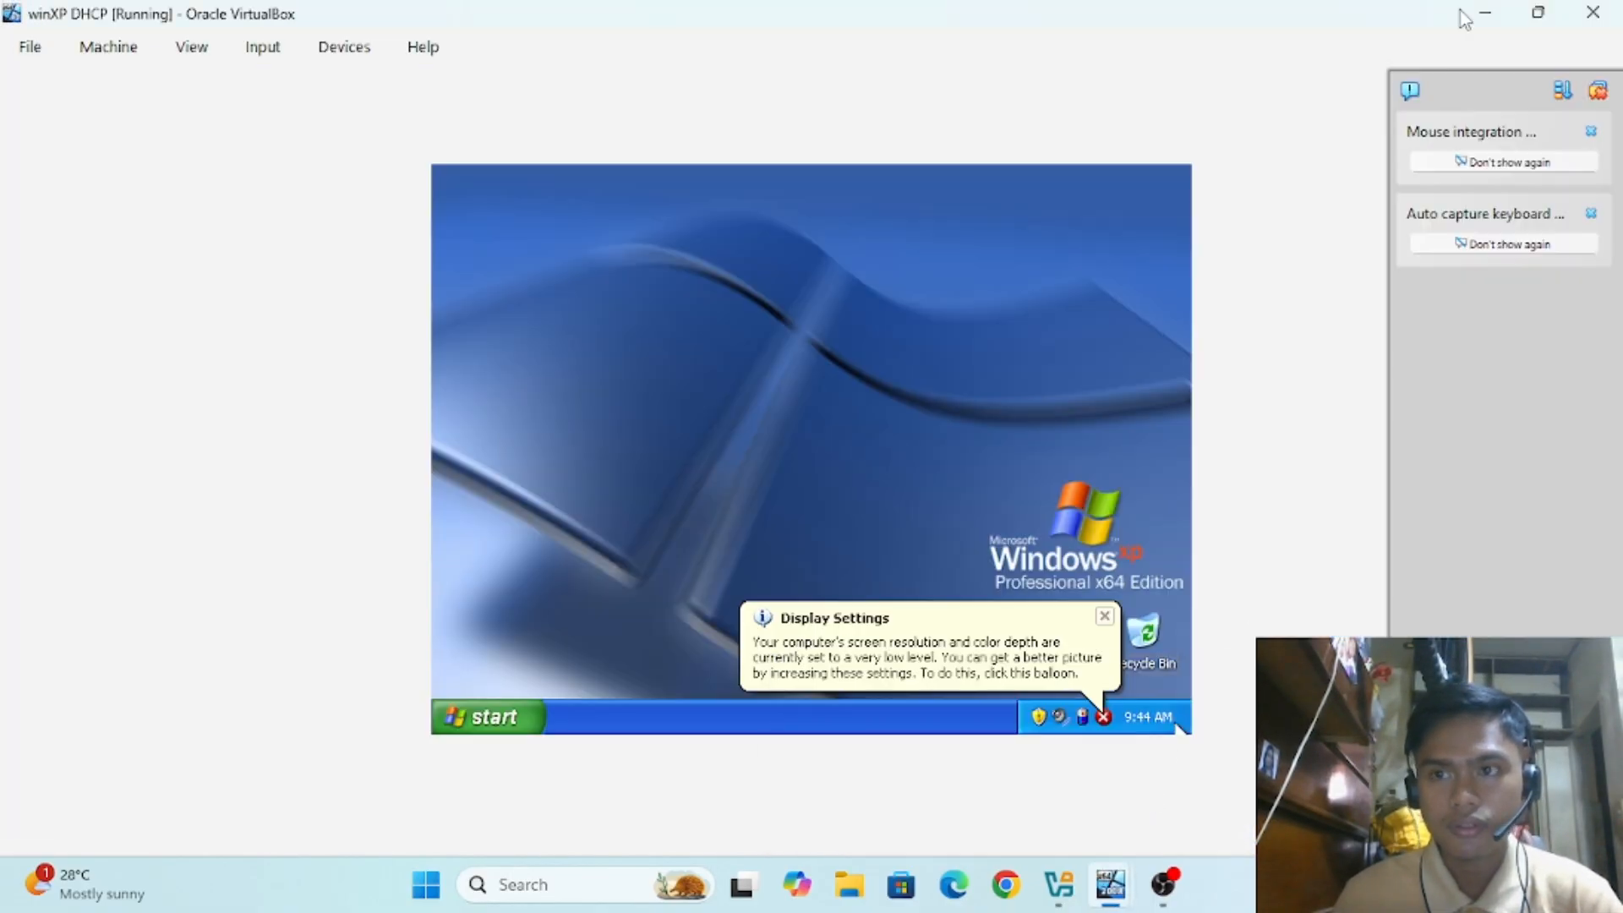
pyautogui.click(1492, 20)
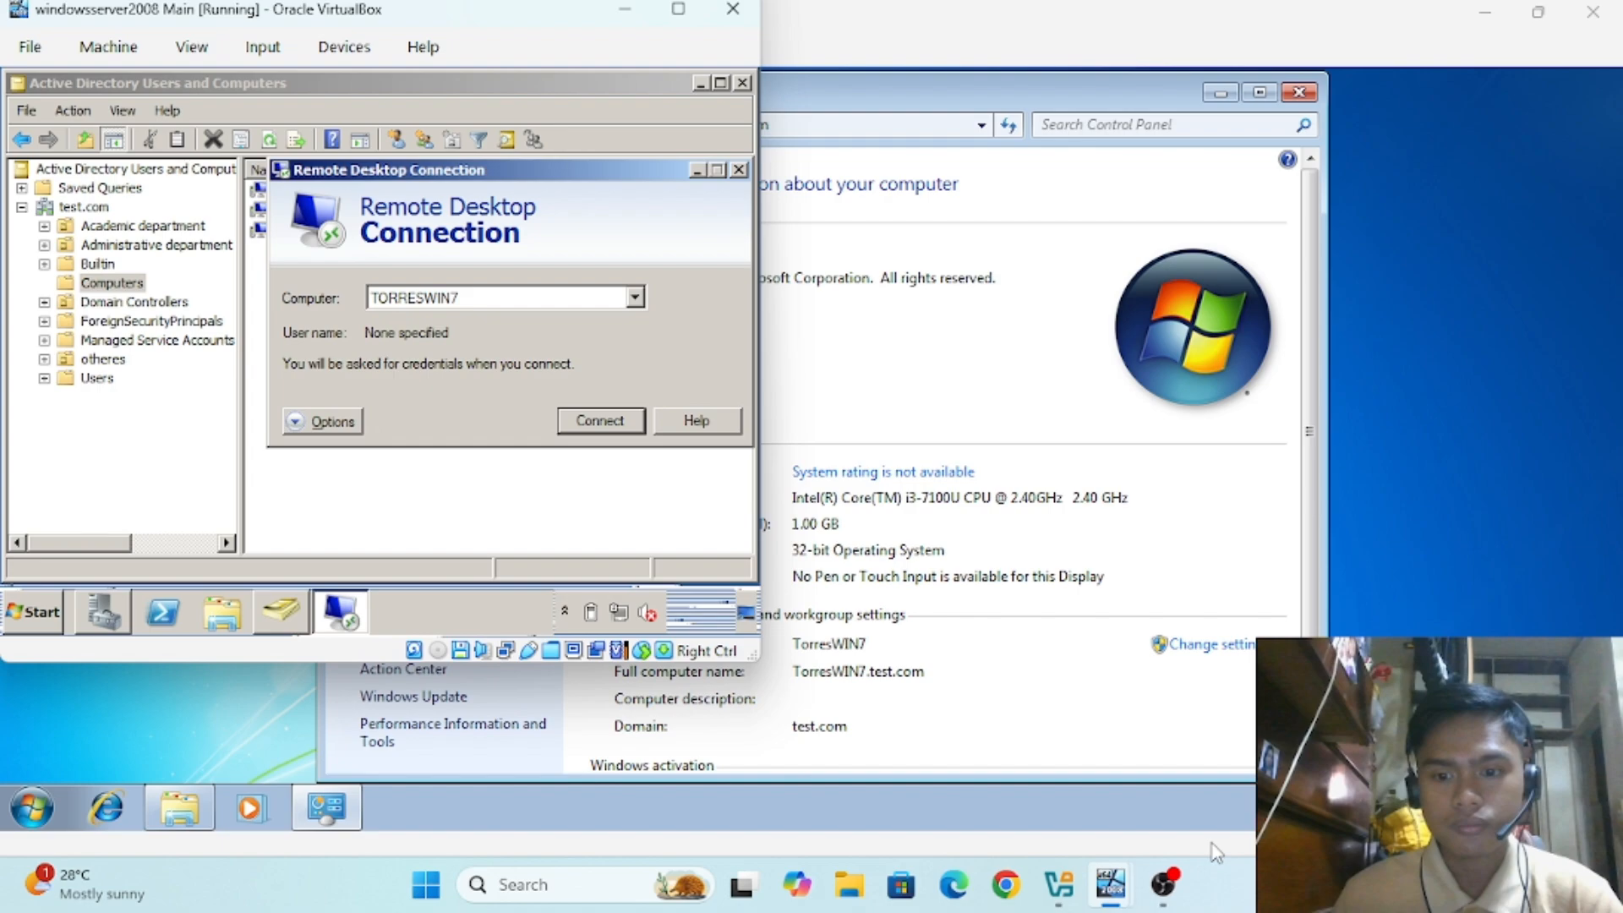
pyautogui.click(1110, 893)
pyautogui.click(1230, 786)
pyautogui.click(1541, 13)
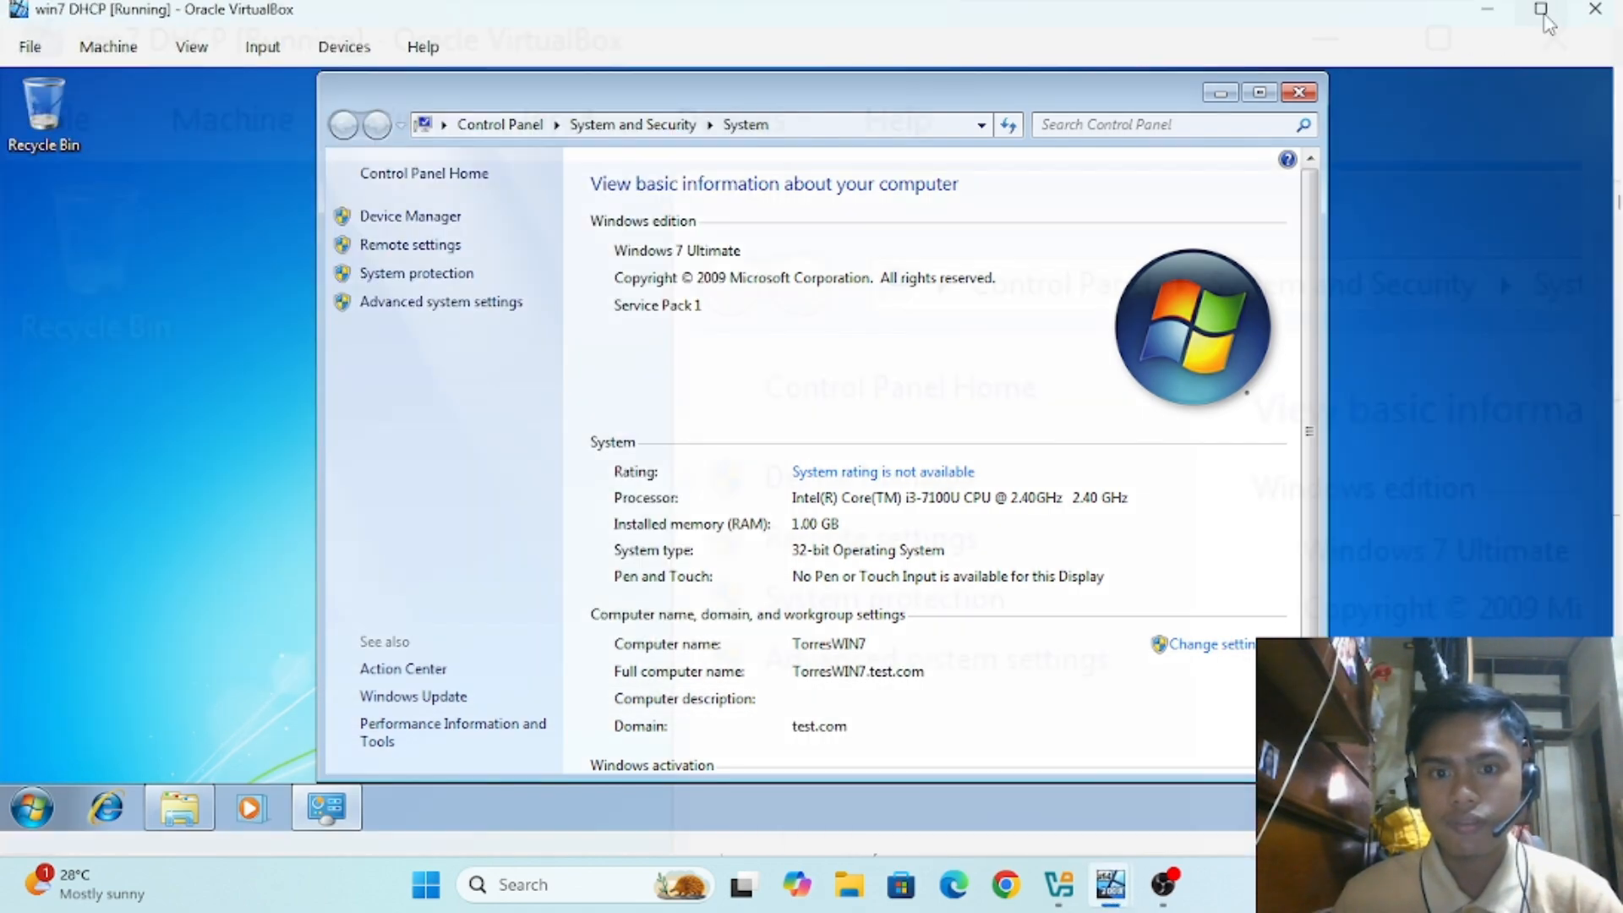
# Step: Tile the server and win7 VM windows side by side and move the connection dialog lower
pyautogui.moveTo(505, 23); pyautogui.dragTo(1226, 112)
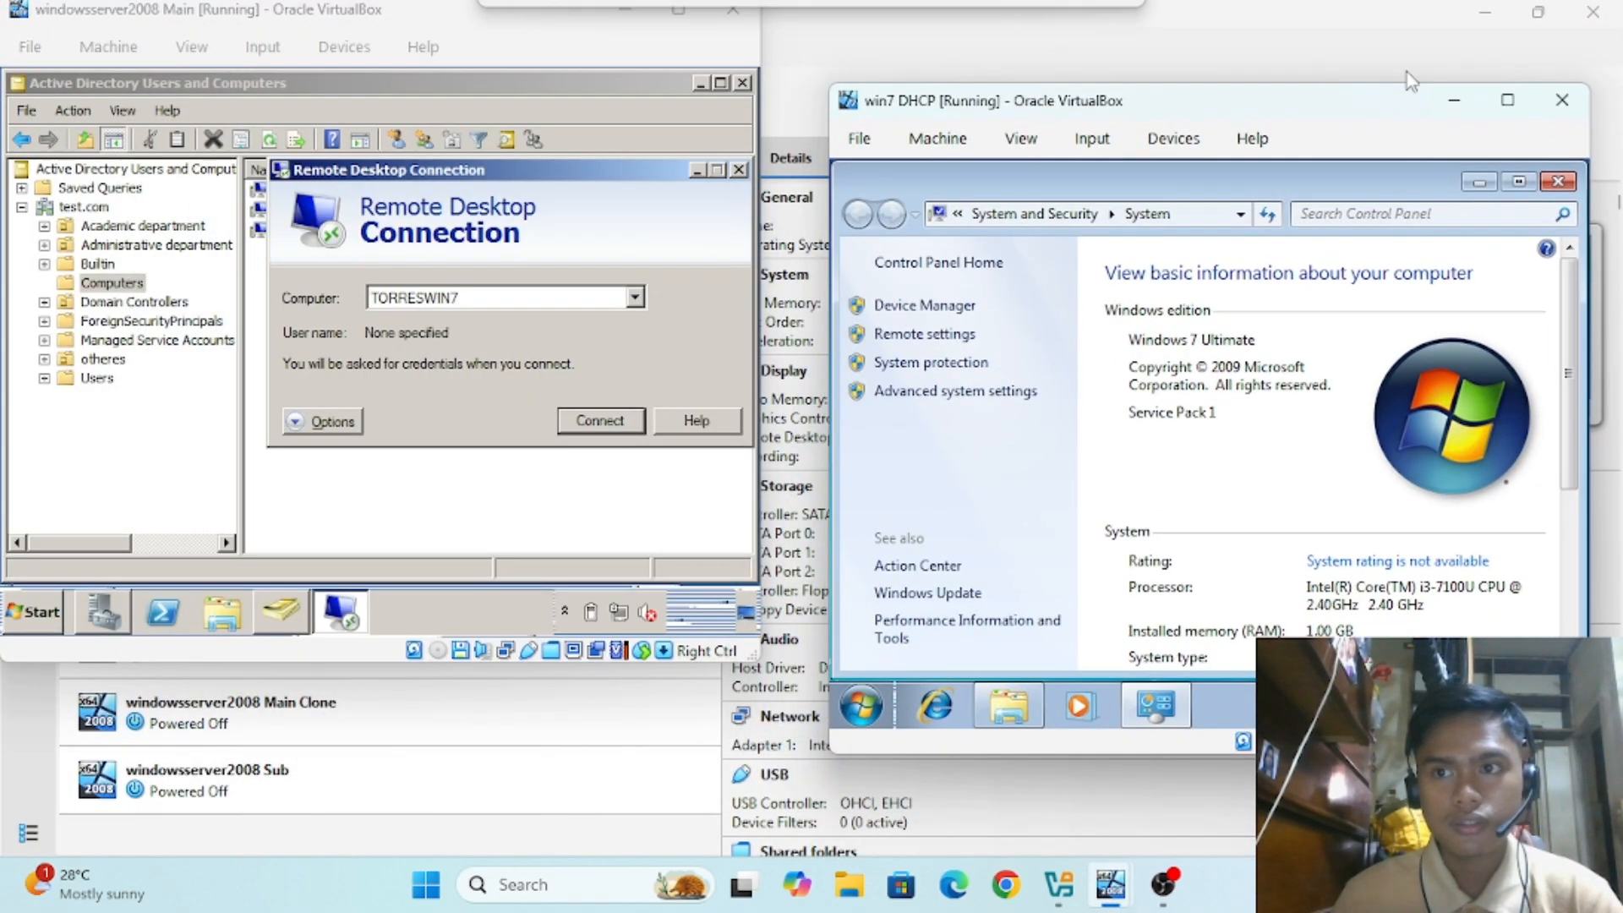
pyautogui.click(1477, 16)
pyautogui.moveTo(517, 23); pyautogui.dragTo(570, 88)
pyautogui.moveTo(1238, 117); pyautogui.dragTo(1243, 96)
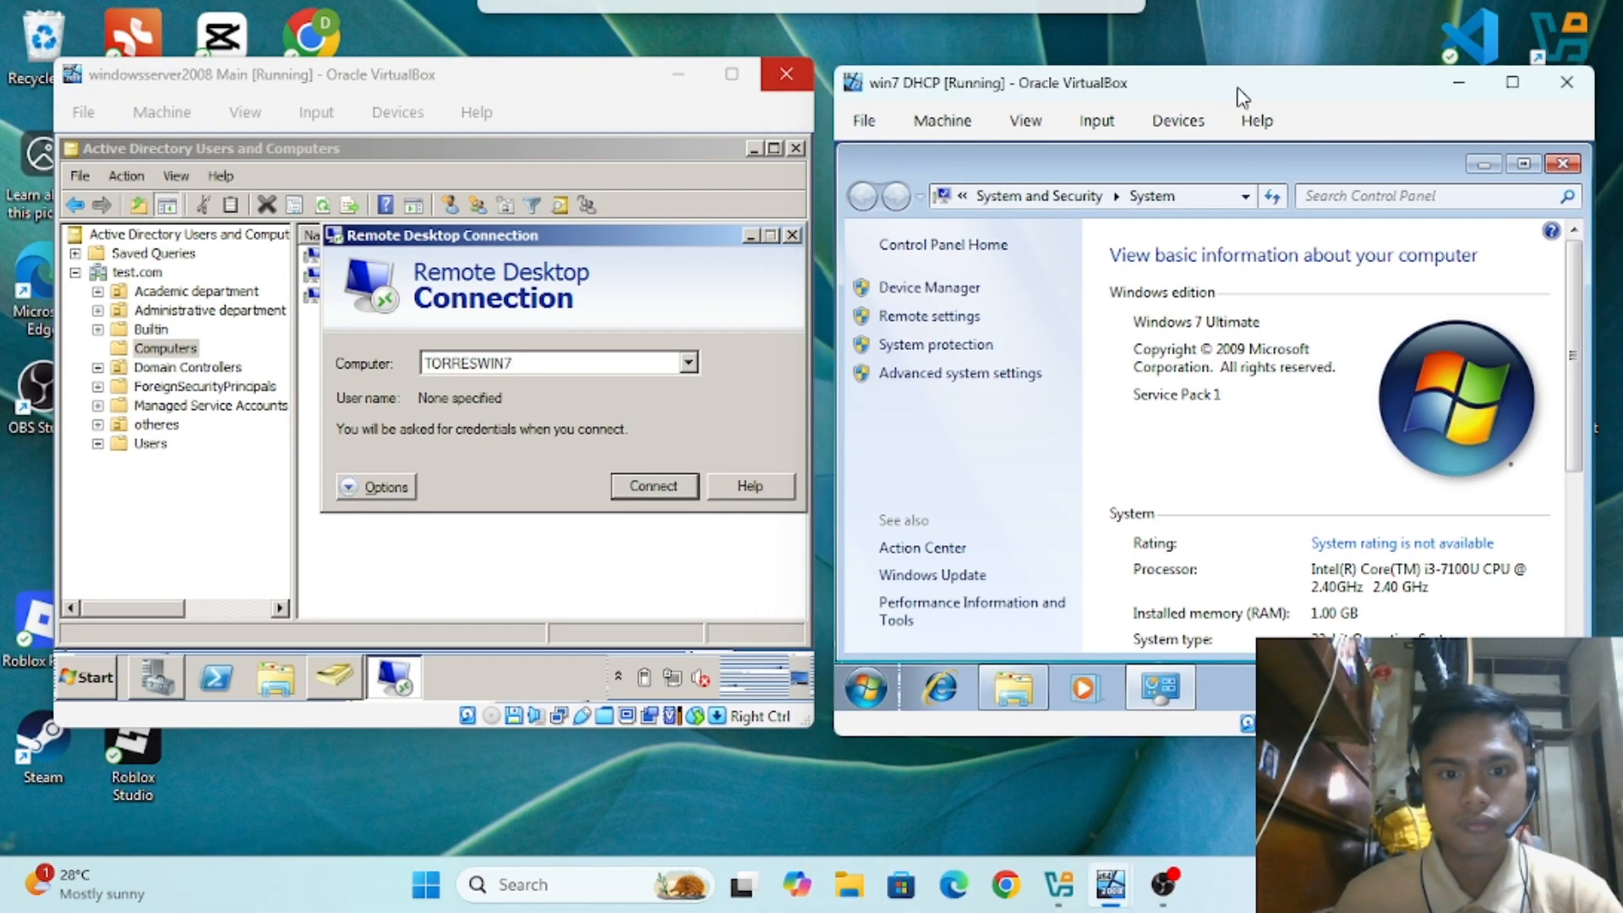
pyautogui.click(658, 424)
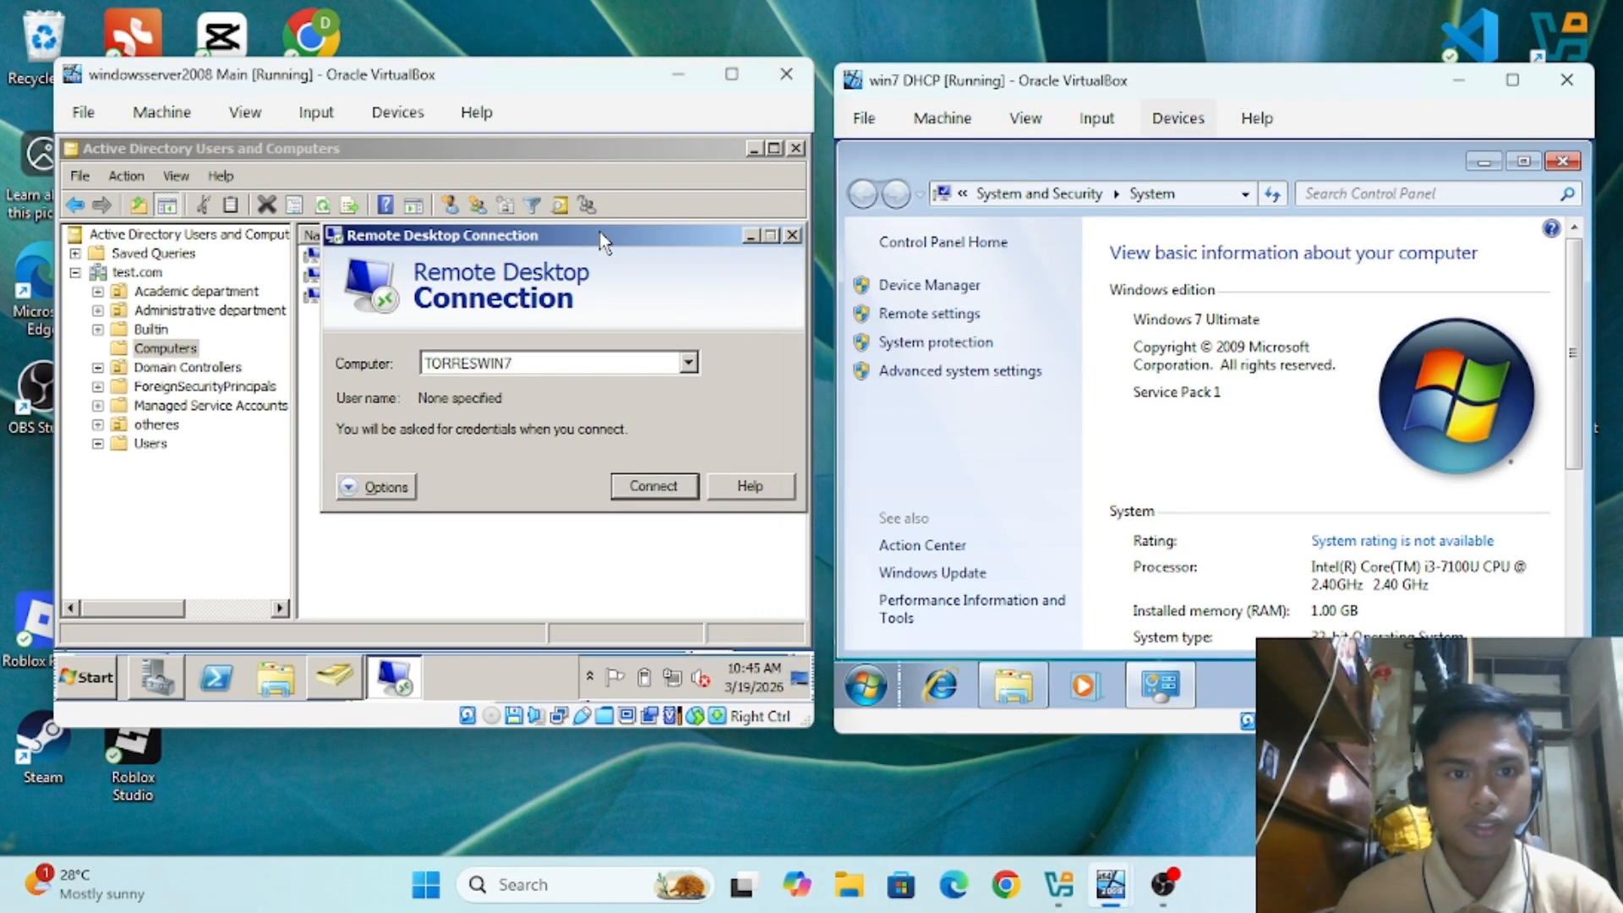
pyautogui.moveTo(601, 242); pyautogui.dragTo(600, 319)
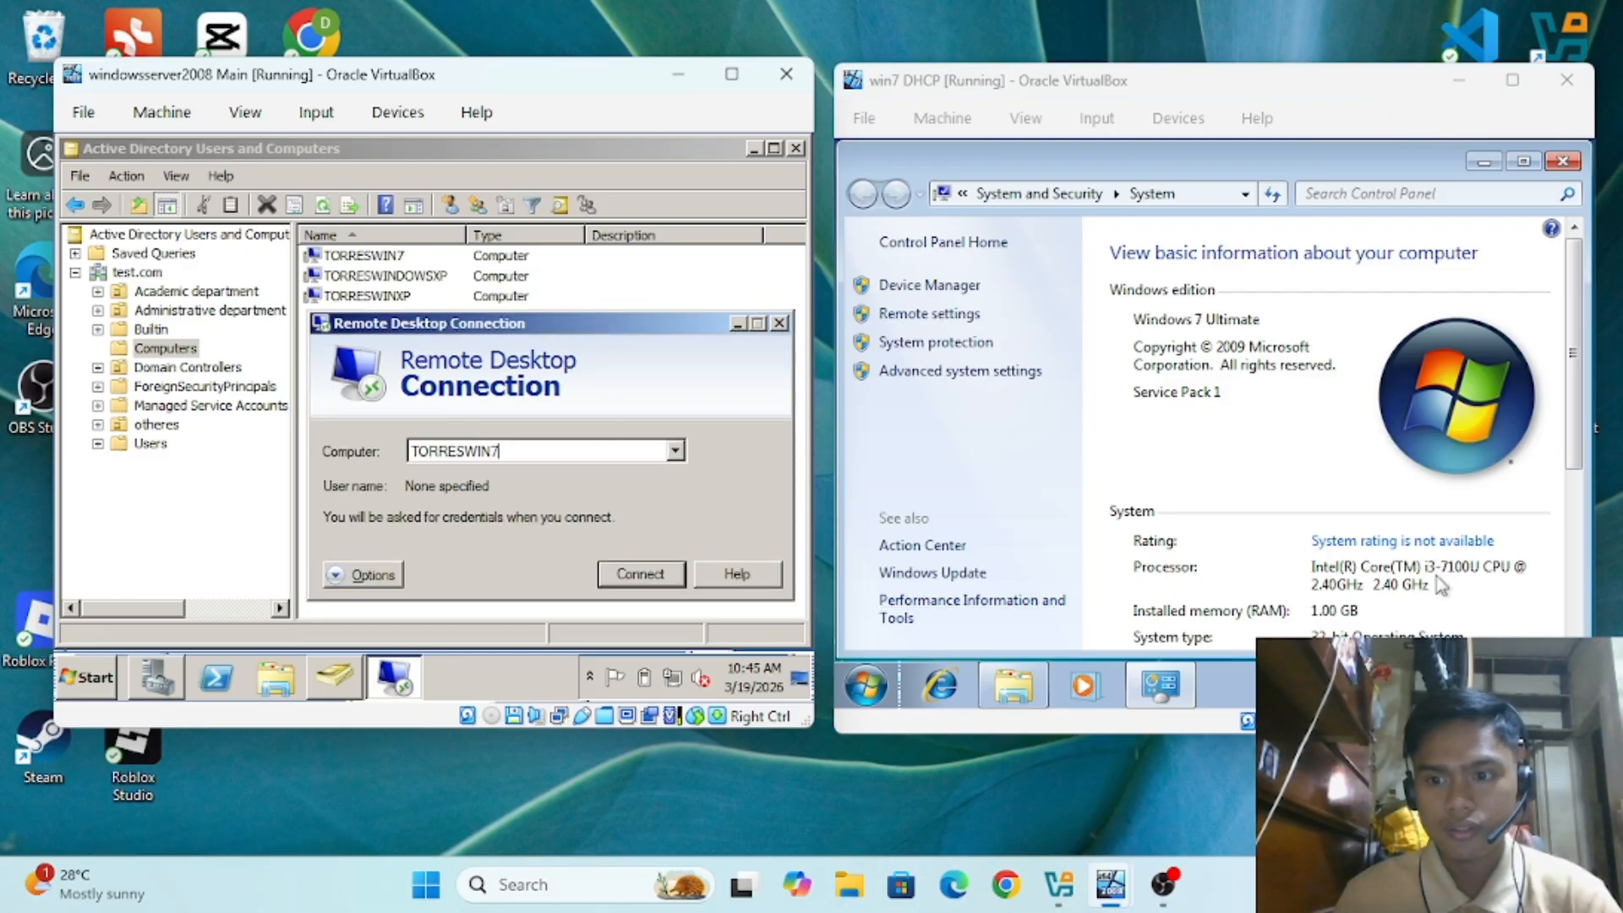
pyautogui.moveTo(1568, 378); pyautogui.dragTo(1564, 507)
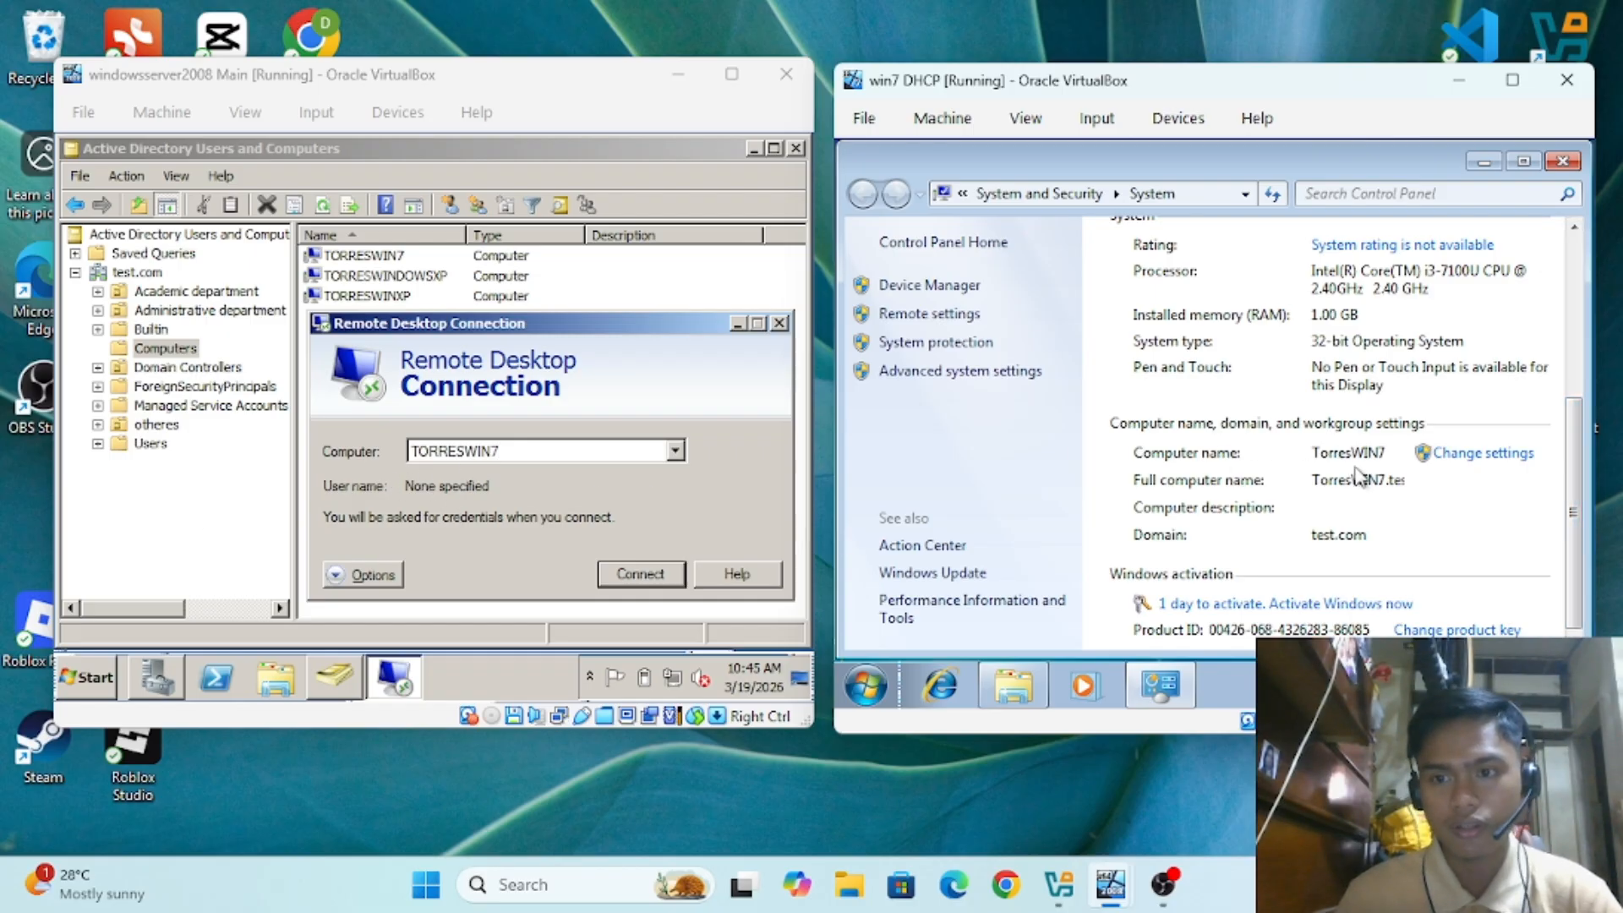
# Step: Connect to TORRESWIN7 and submit the domain administrator's password
pyautogui.click(642, 575)
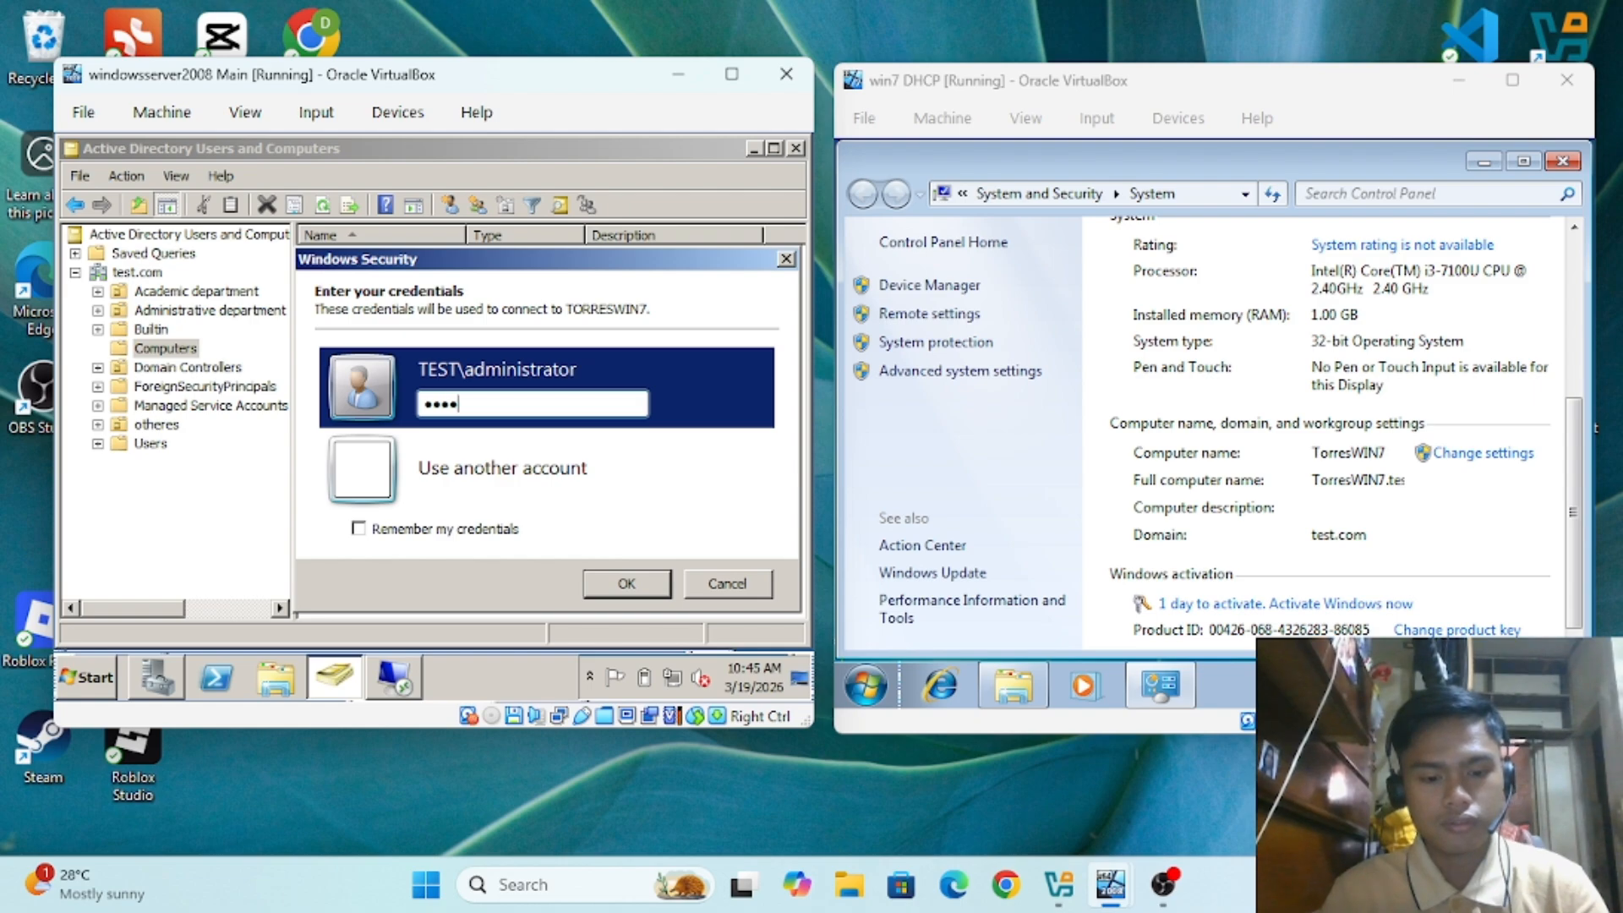
pyautogui.press('Return')
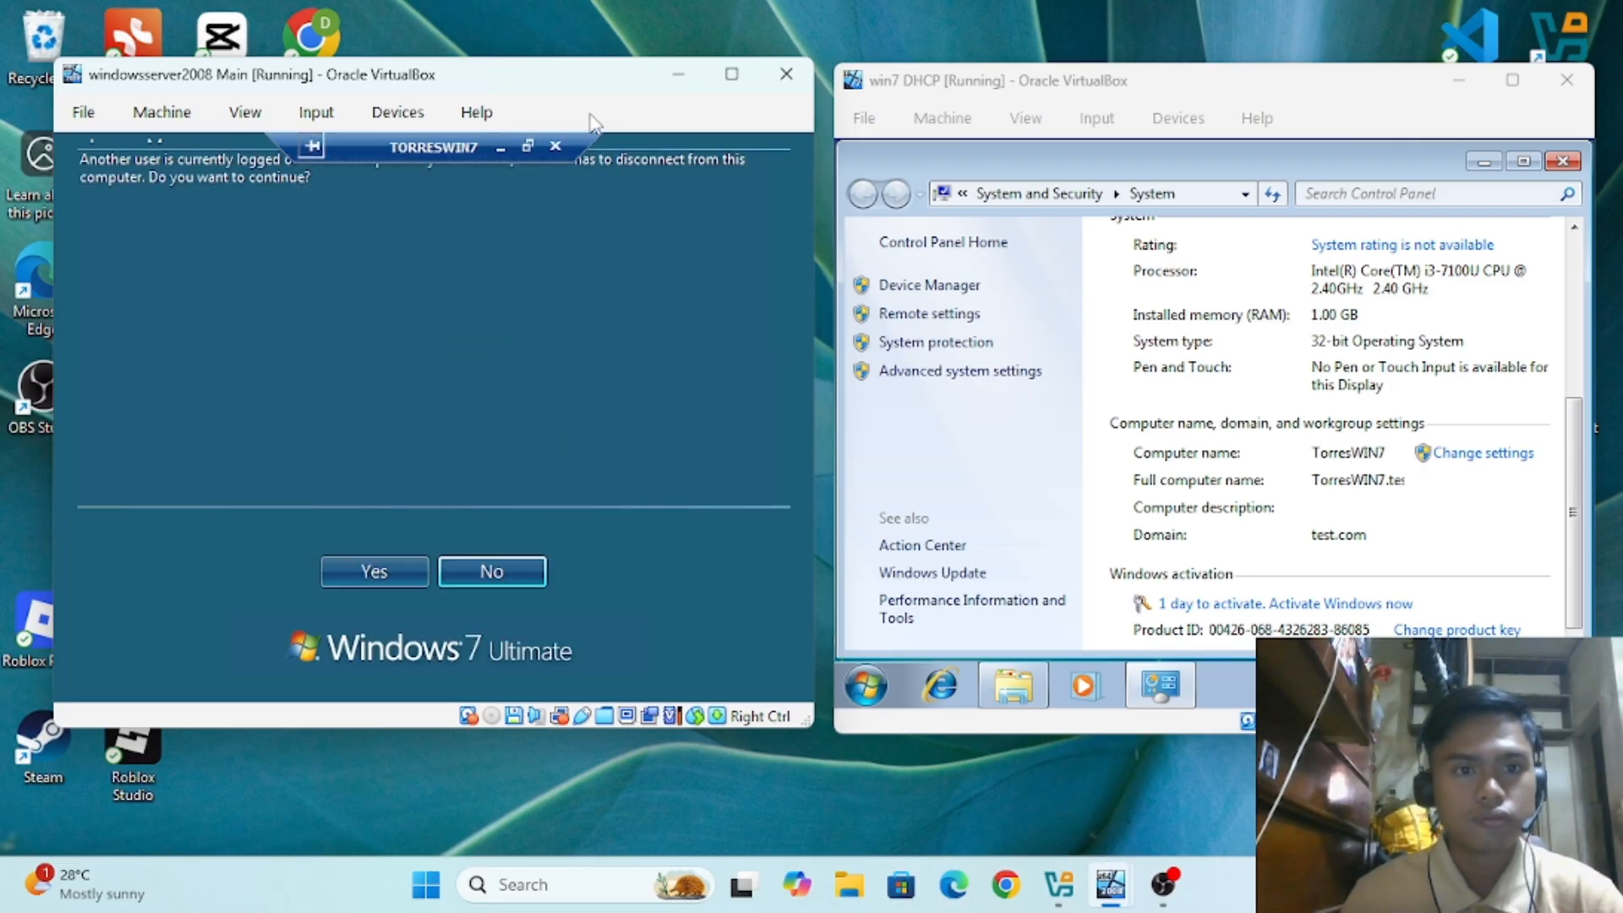
# Step: Minimize the Windows 7 VM's System and Libraries windows so only its desktop shows
pyautogui.click(731, 74)
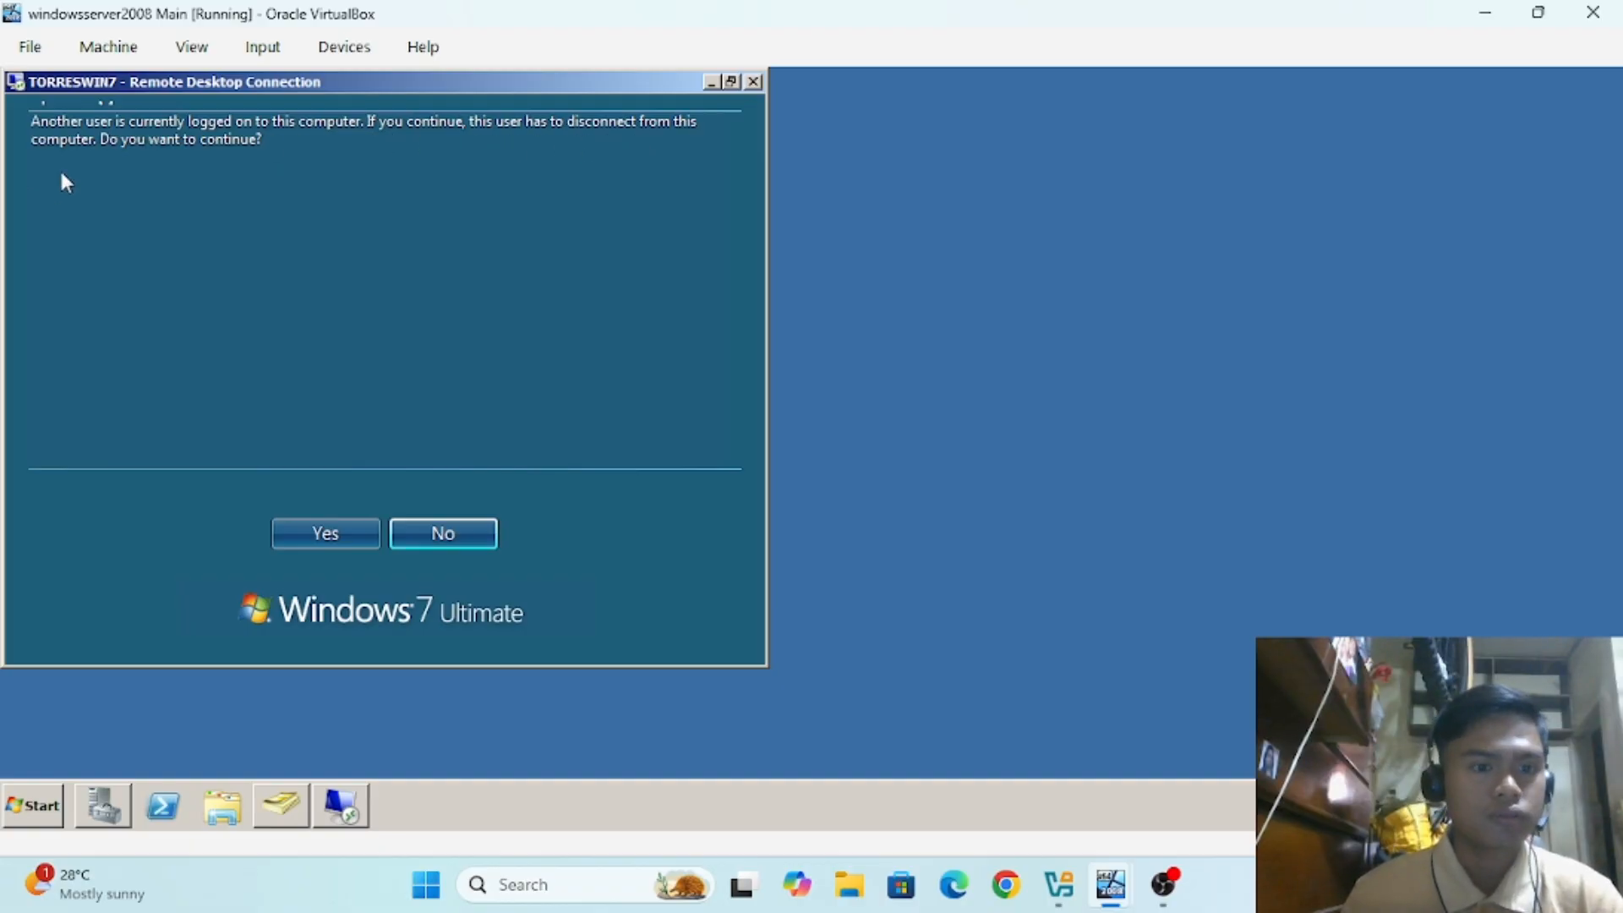
pyautogui.click(1538, 12)
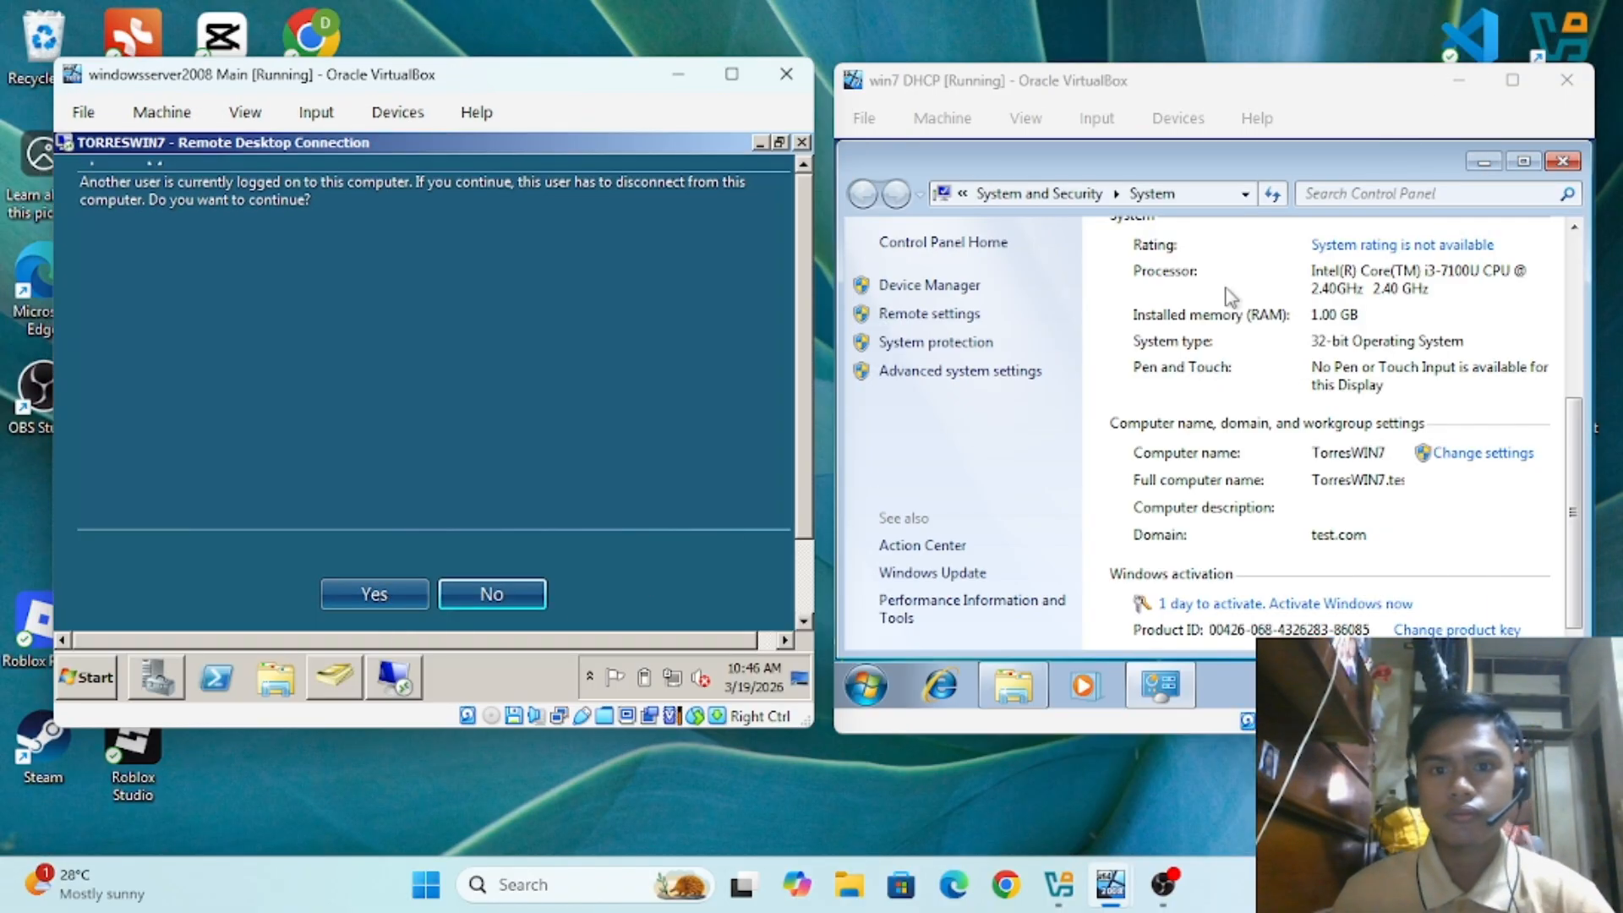
pyautogui.click(1270, 174)
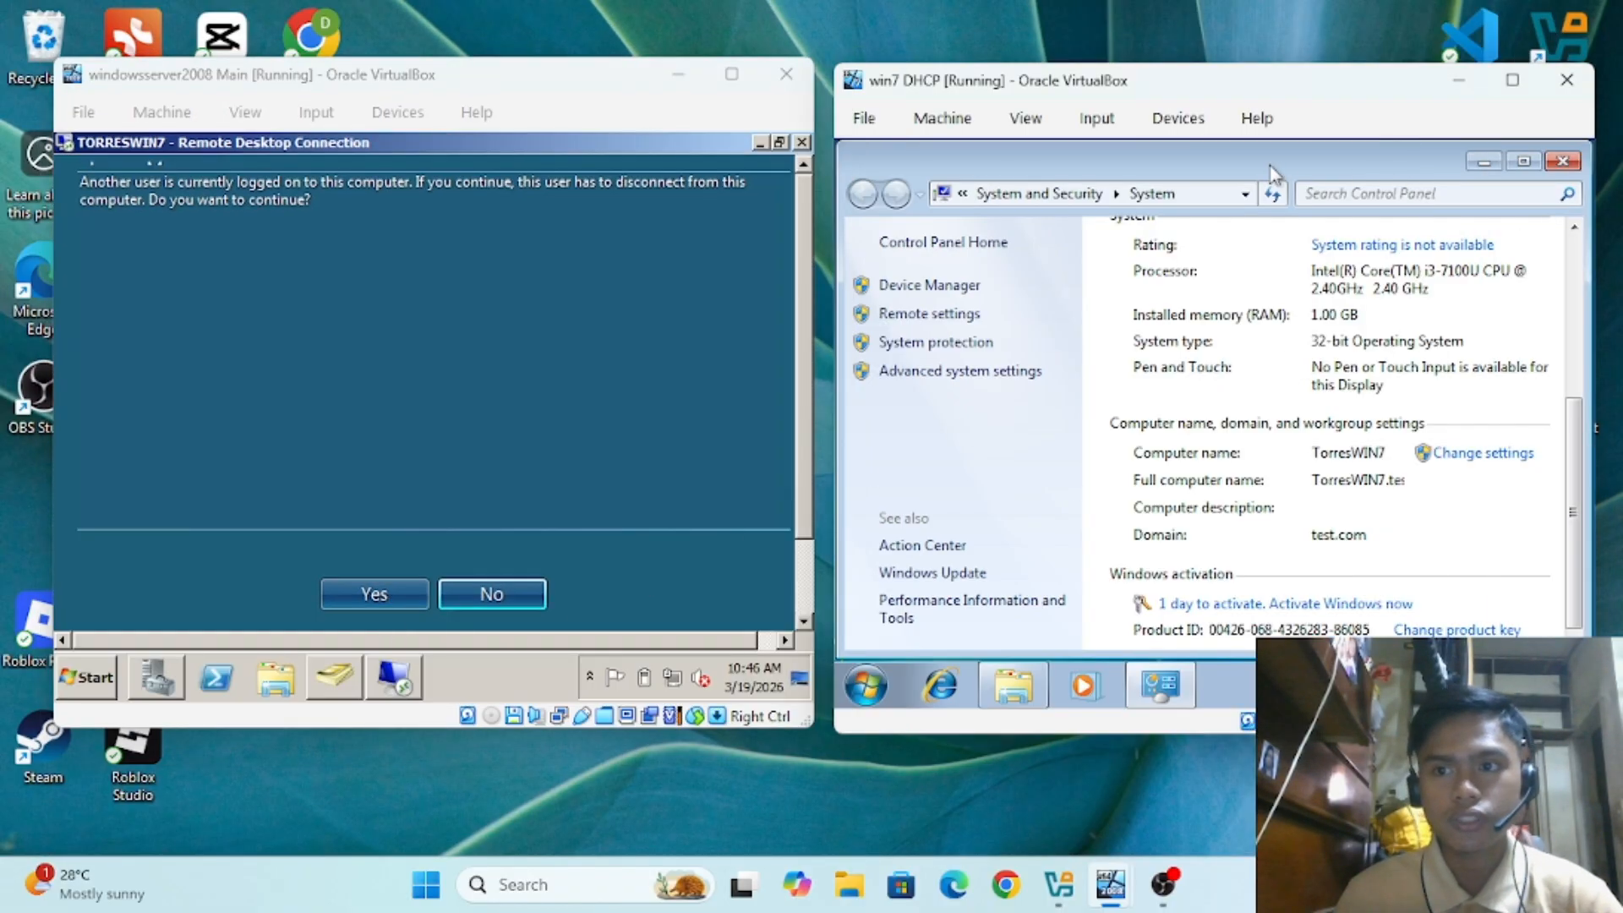
pyautogui.click(1485, 162)
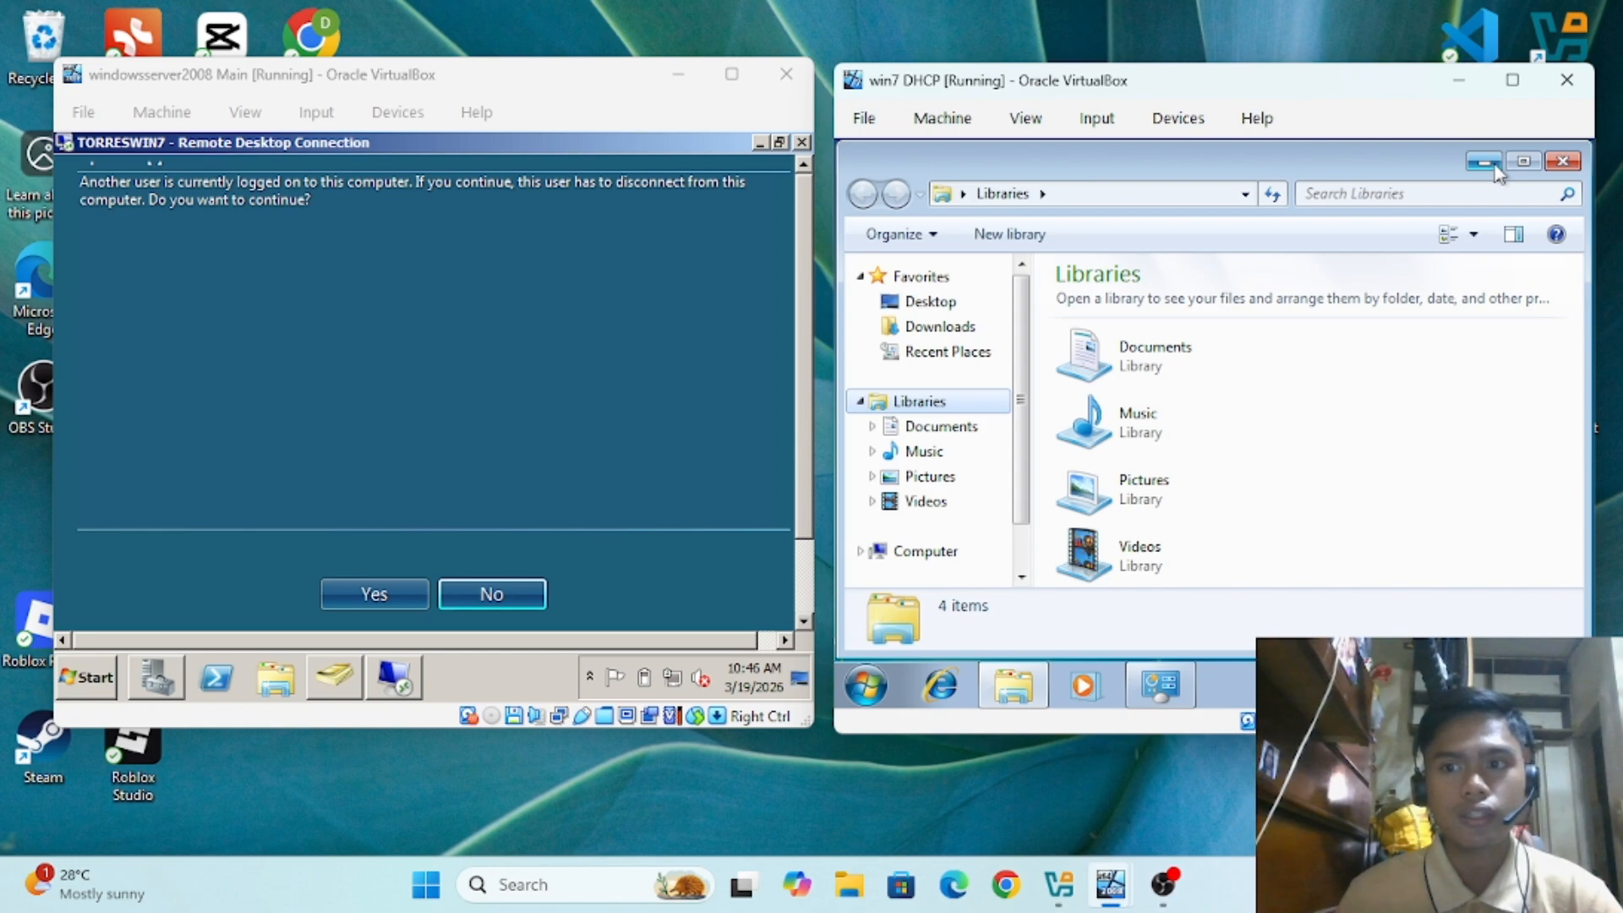
pyautogui.click(1494, 166)
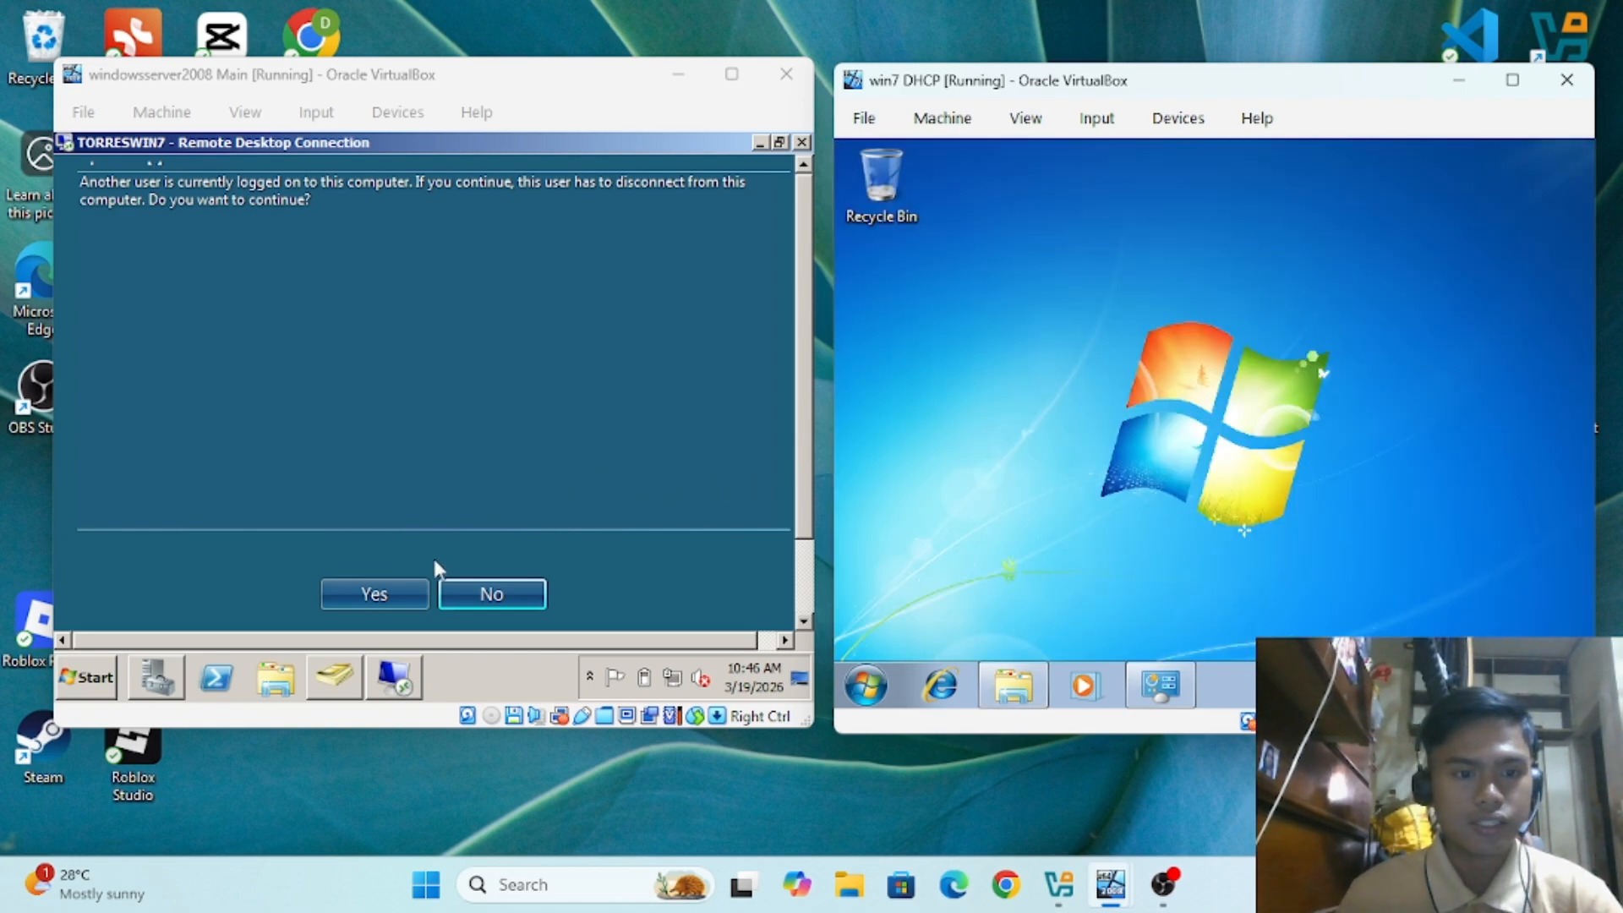
# Step: Continue the login despite the other logged-on user and accept disconnecting the local Windows 7 session
pyautogui.click(400, 590)
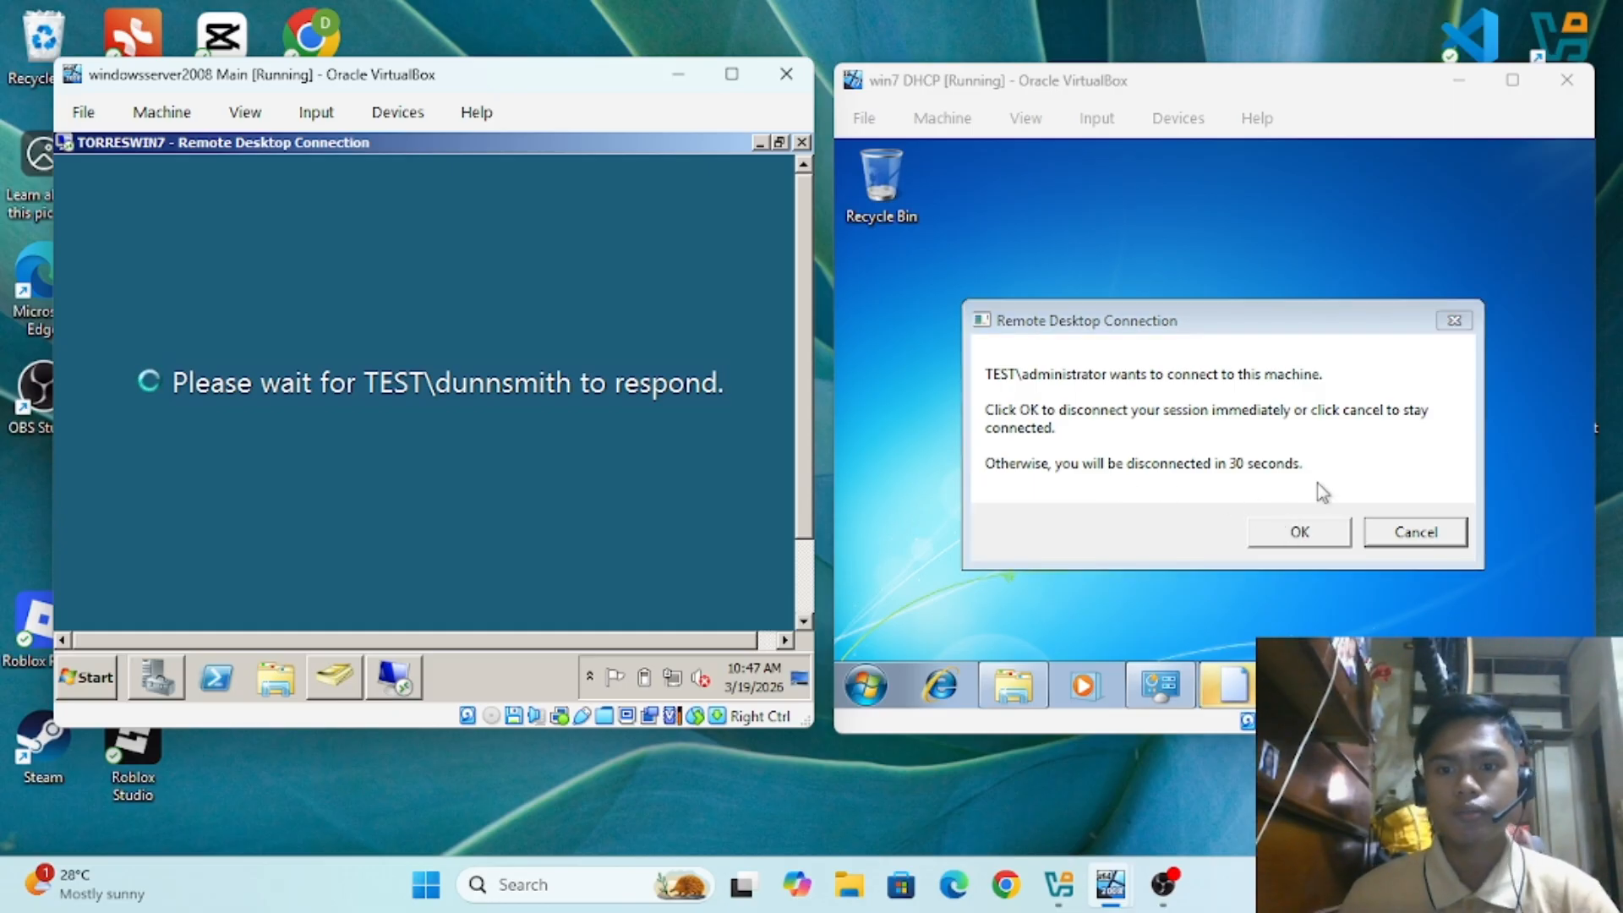
pyautogui.click(1283, 532)
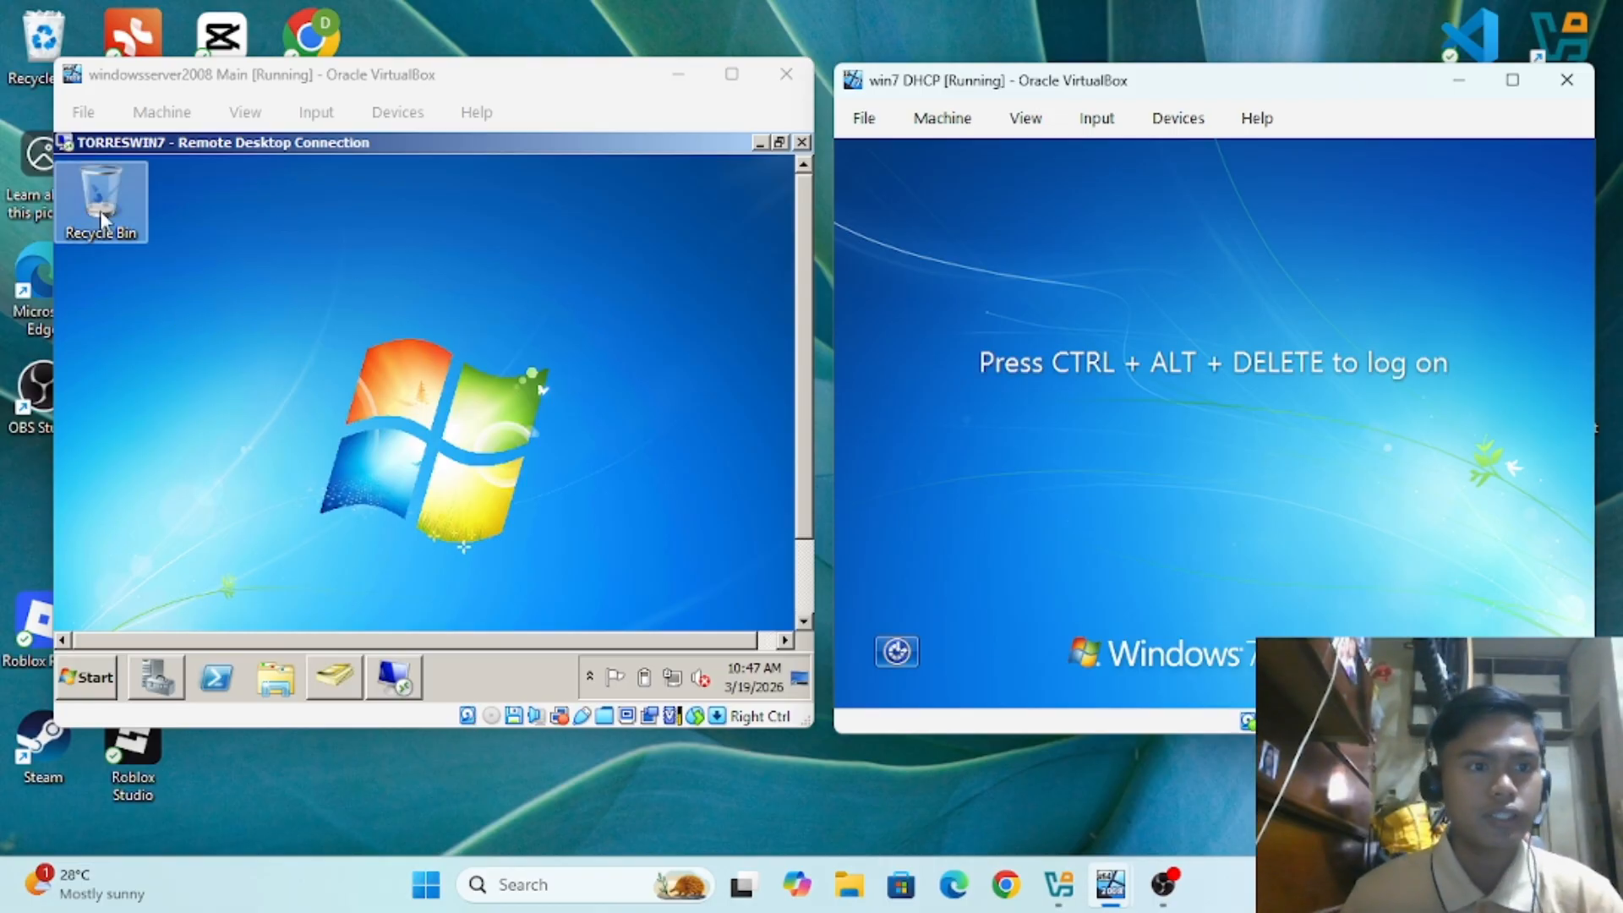
# Step: Maximize the TORRESWIN7 remote desktop window and briefly open and close Internet Explorer there
pyautogui.click(732, 74)
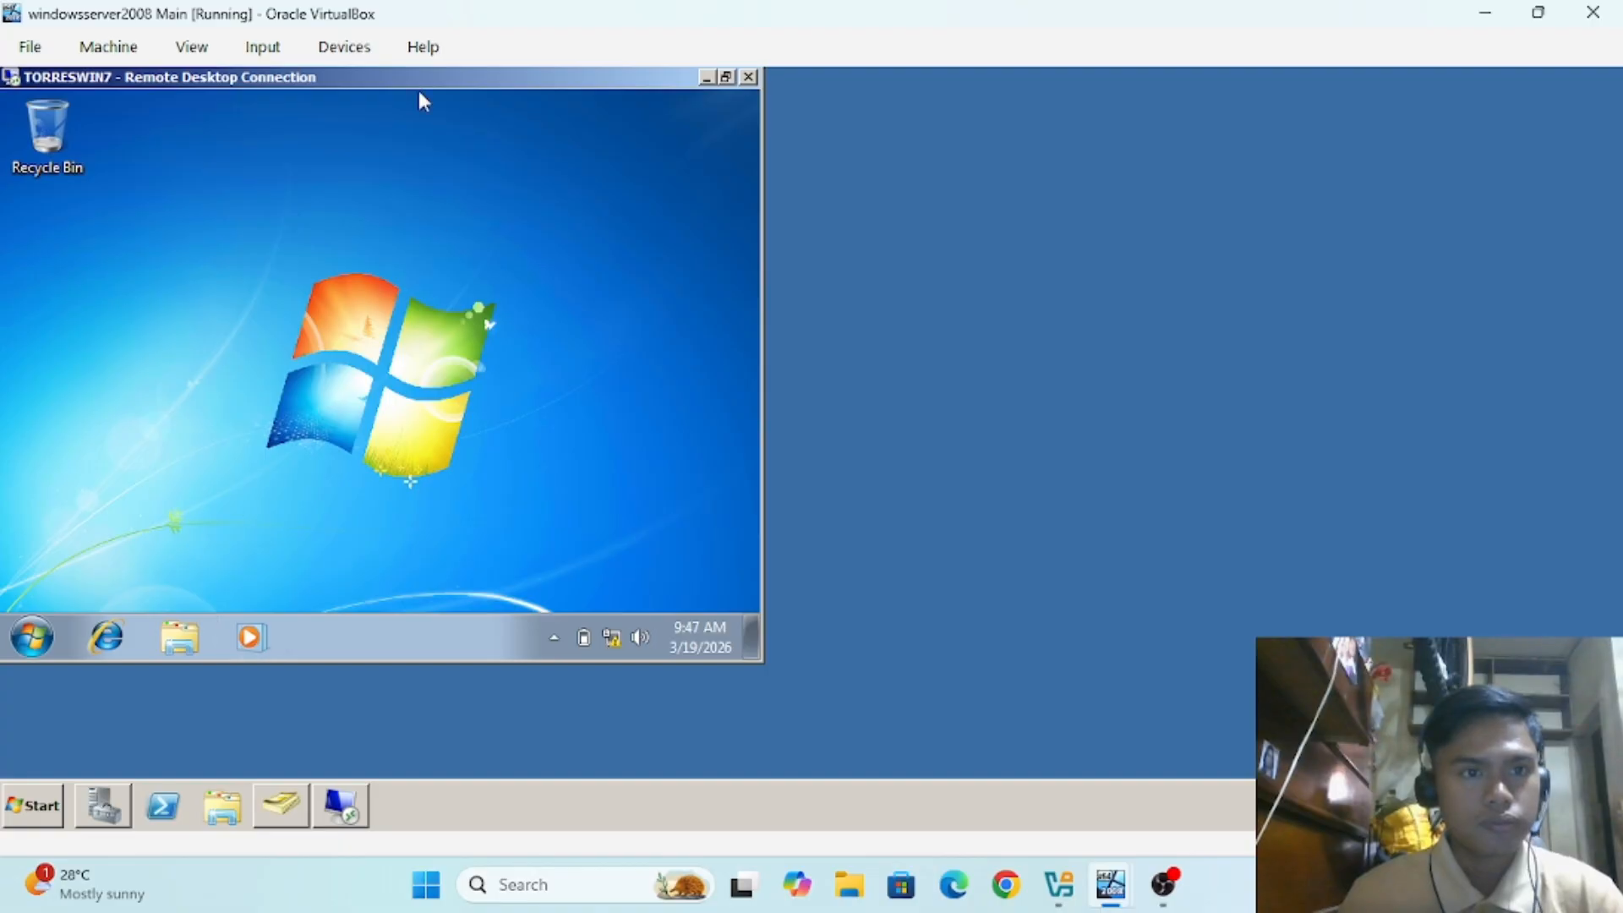
pyautogui.moveTo(419, 79); pyautogui.dragTo(787, 165)
pyautogui.click(1159, 158)
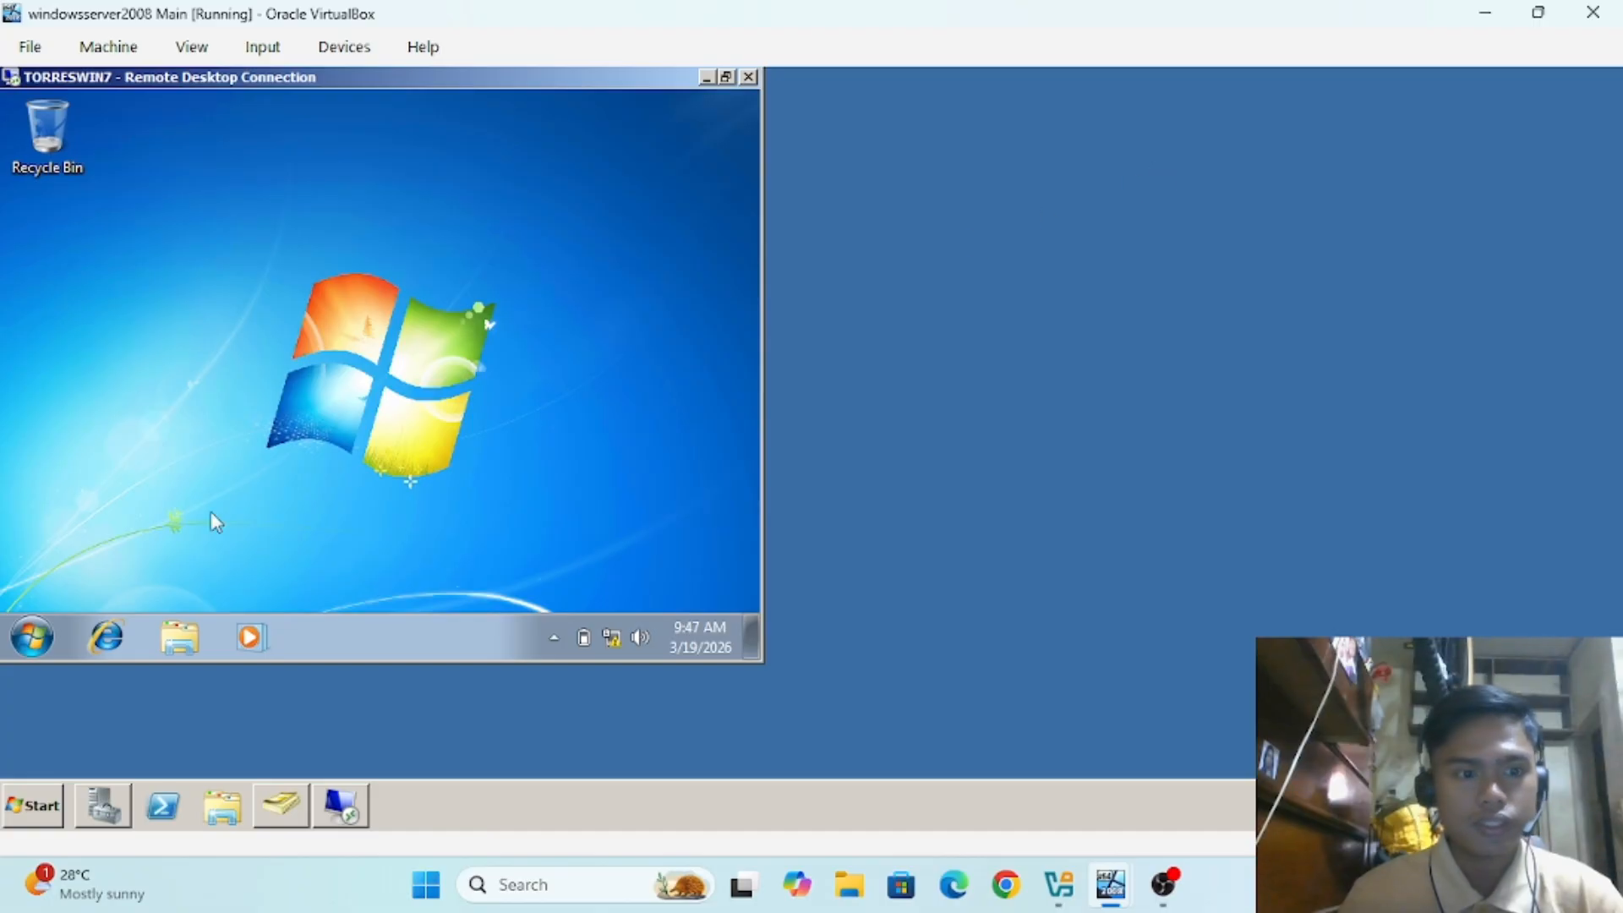
pyautogui.click(32, 636)
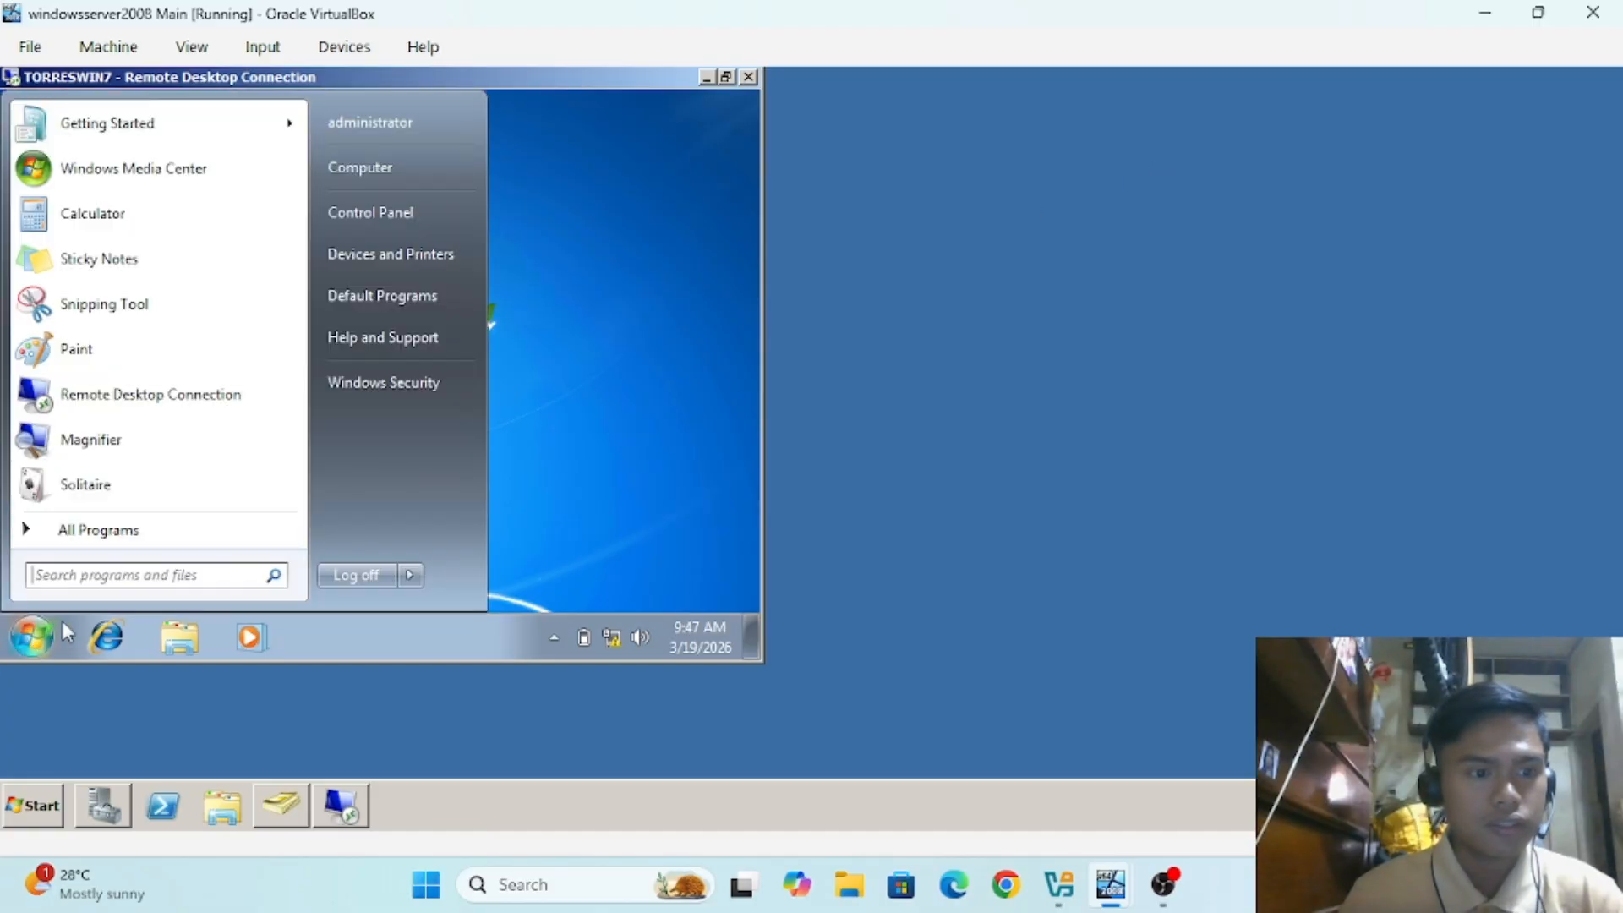
pyautogui.click(107, 635)
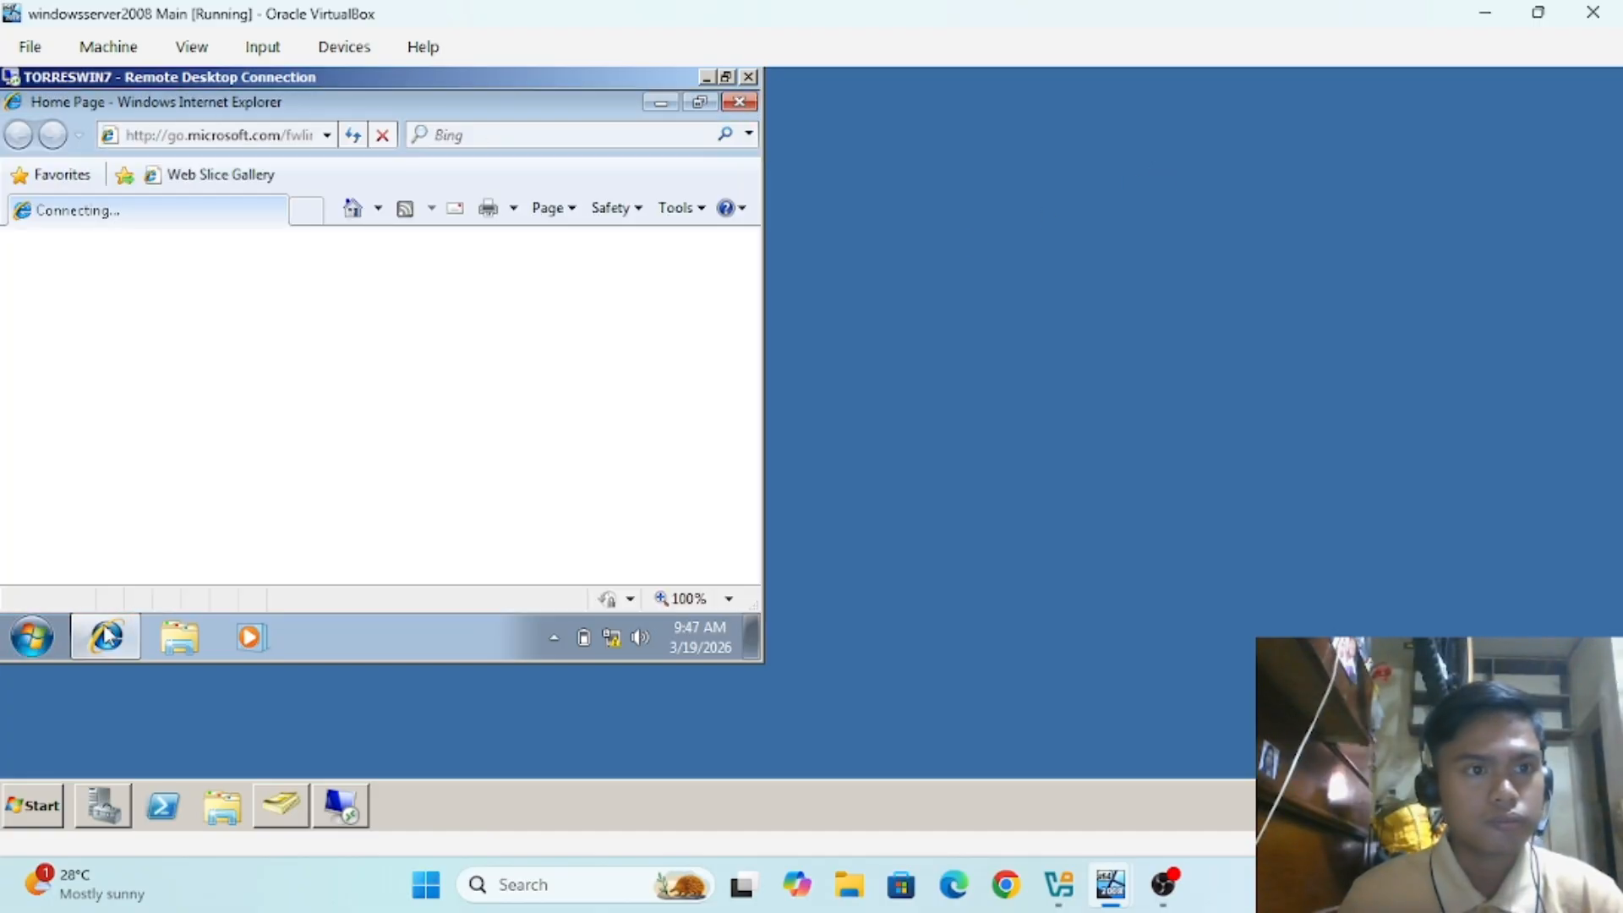
pyautogui.click(738, 103)
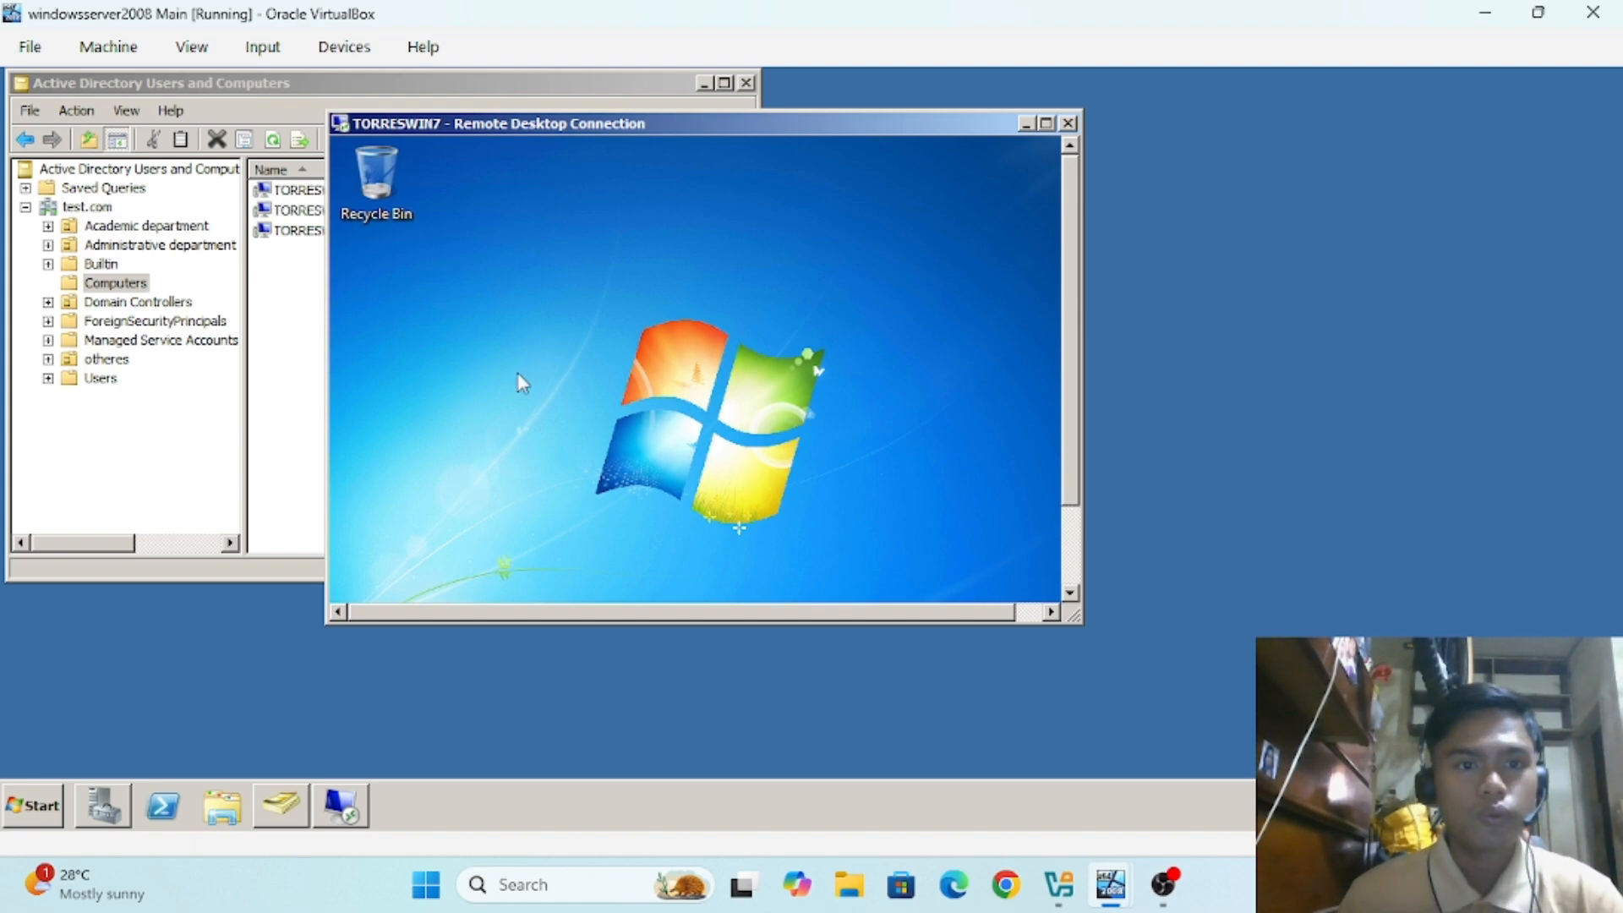
# Step: Log off the remote Windows 7 session from its Start menu
pyautogui.click(1045, 122)
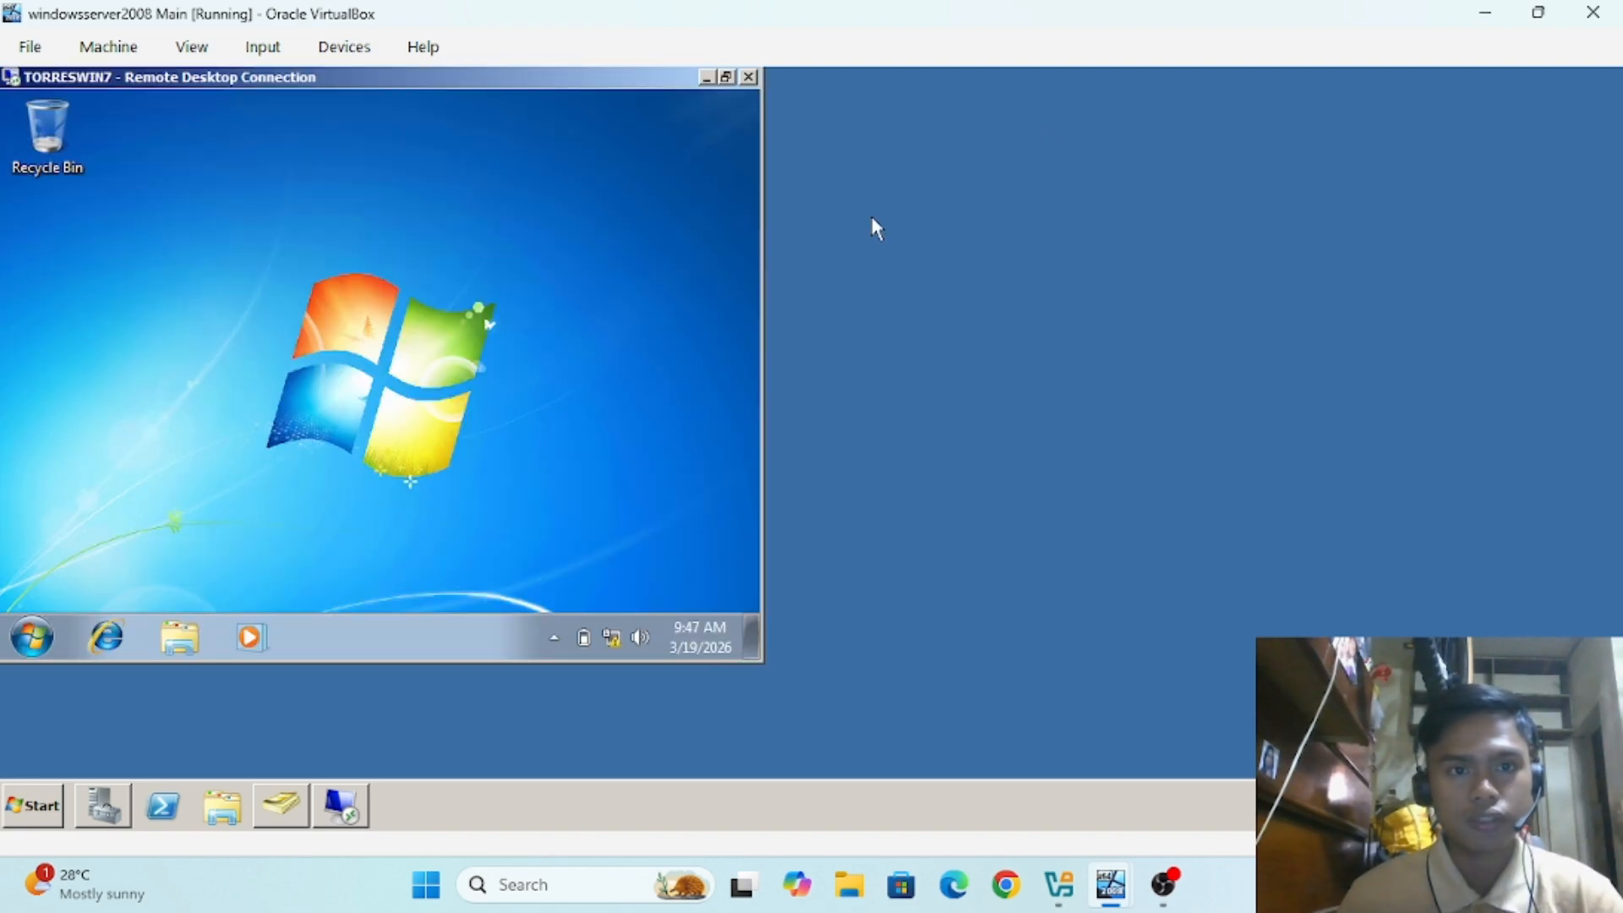
pyautogui.click(52, 634)
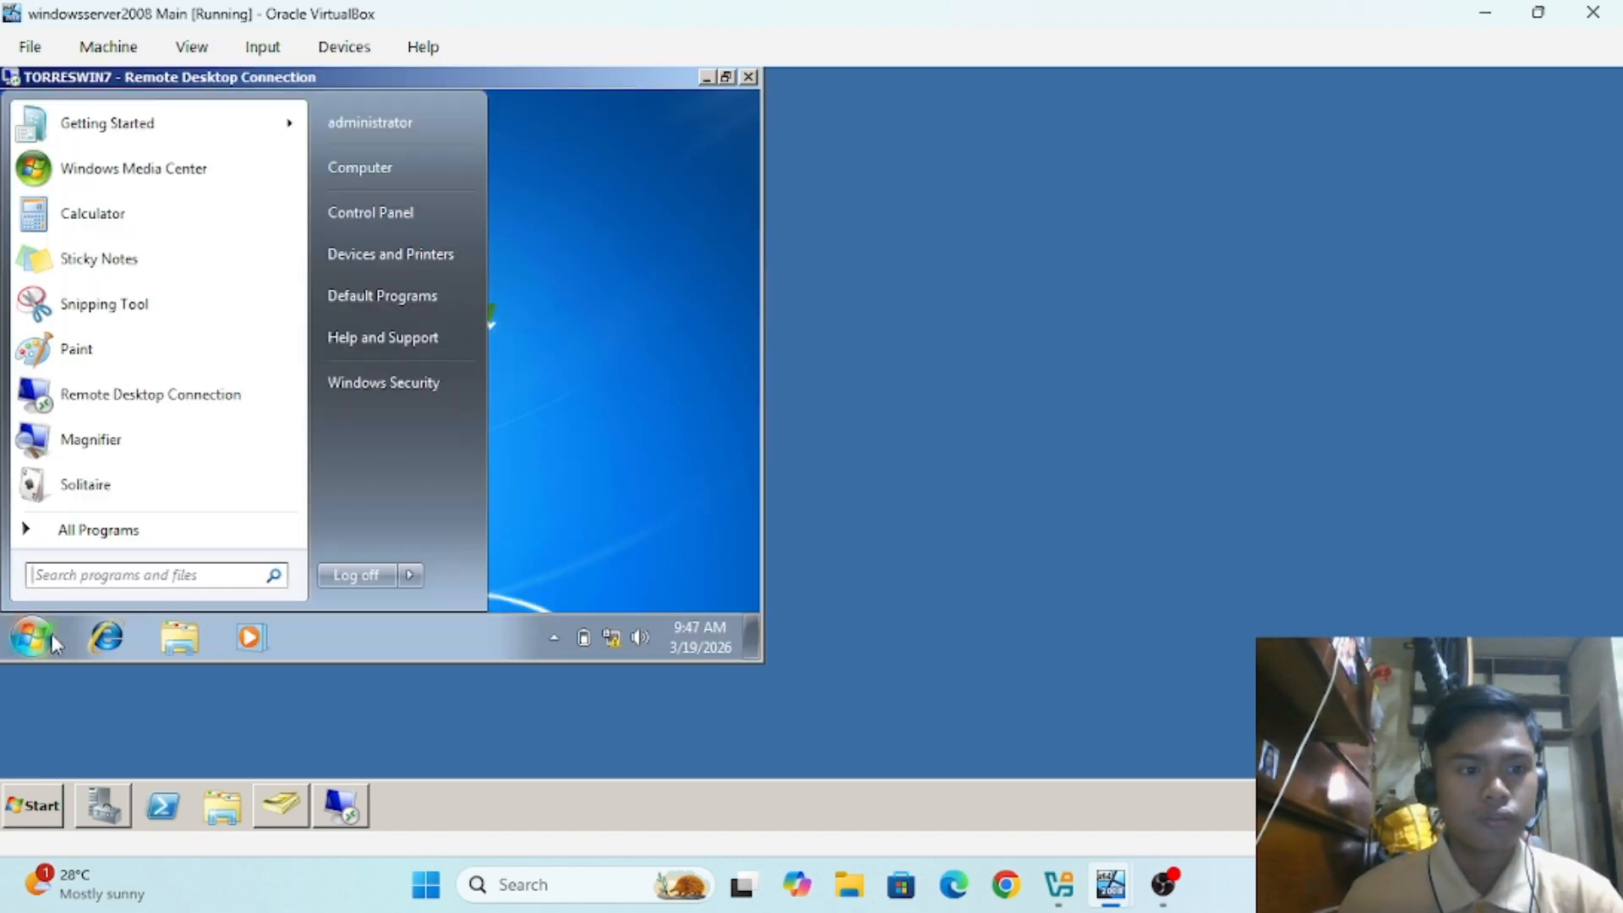
pyautogui.click(372, 576)
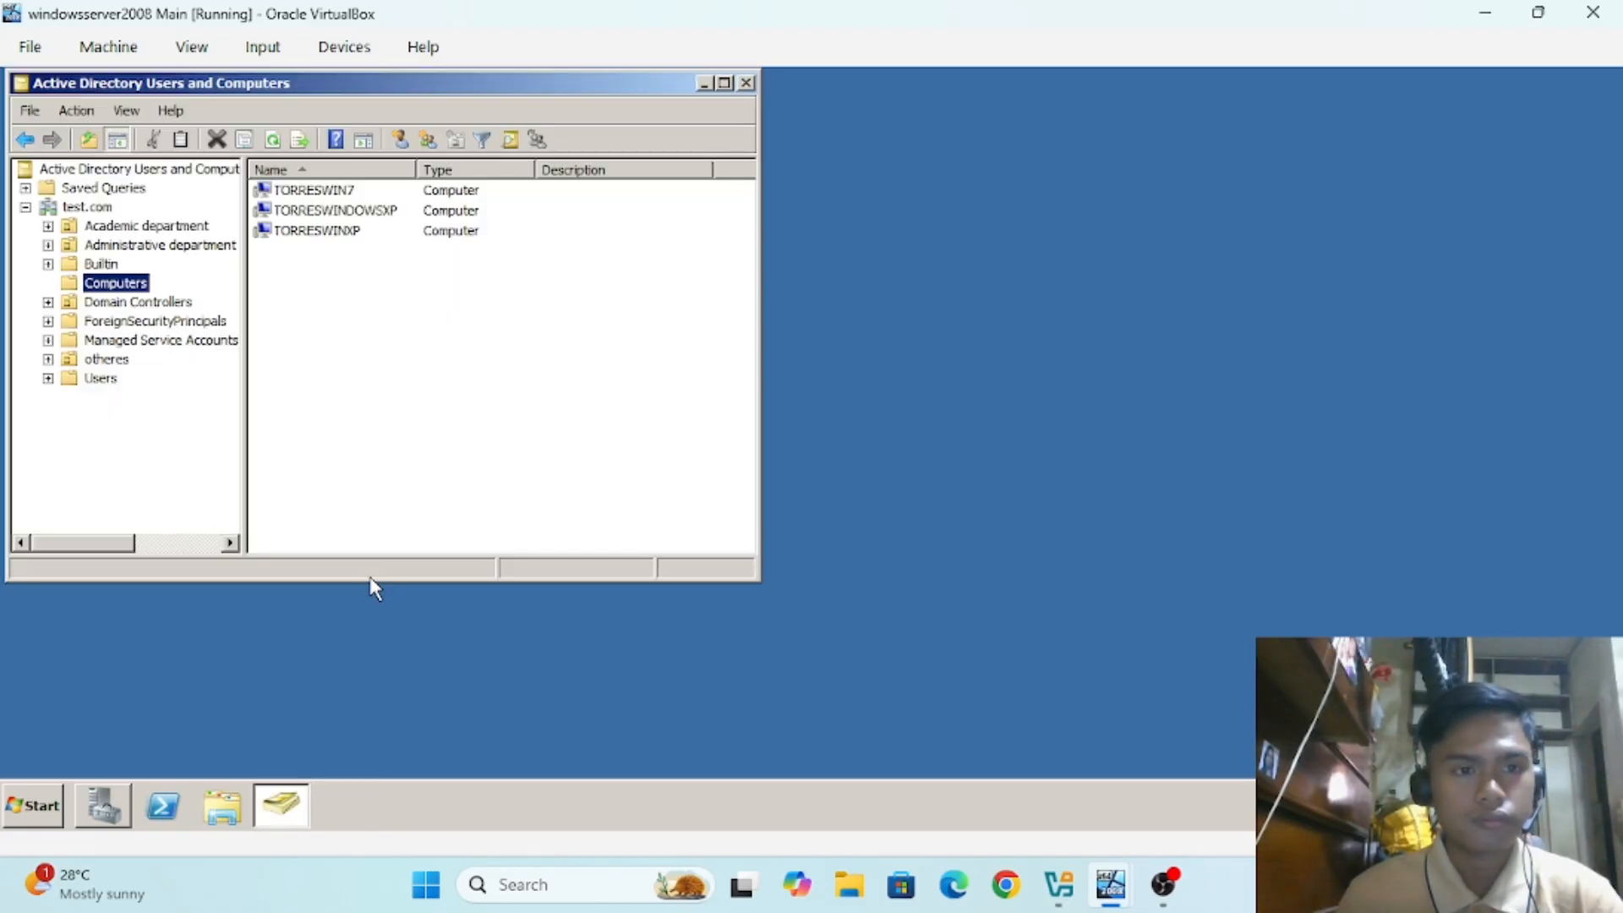
# Step: Minimize the win7 DHCP VM window and bring the winXP DHCP VM to the front
pyautogui.click(1120, 891)
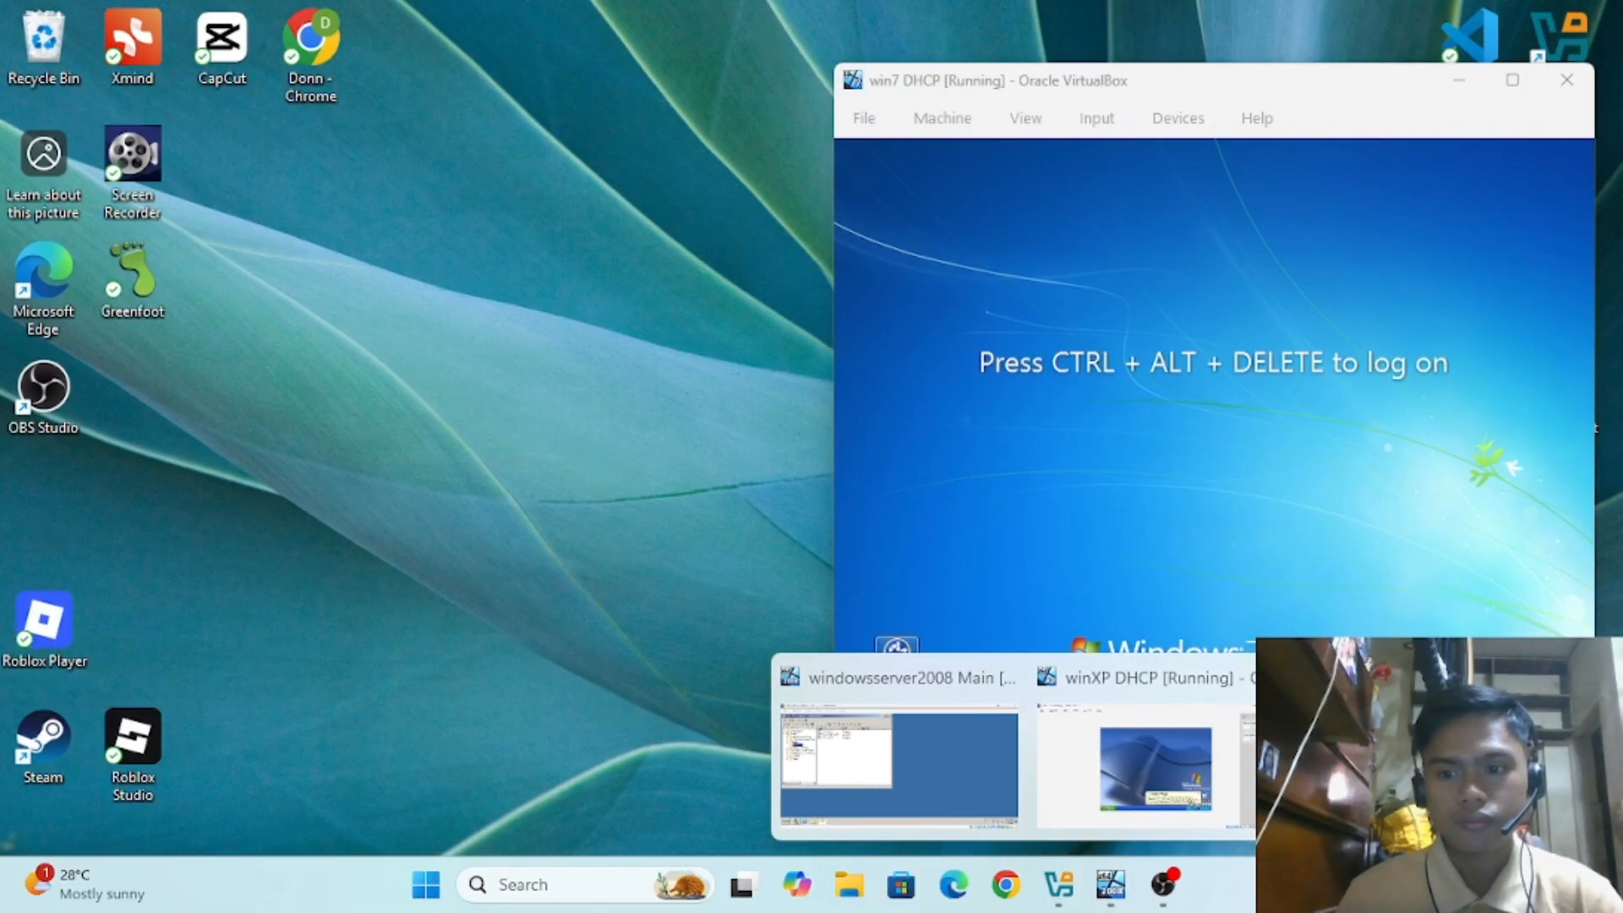
pyautogui.click(1365, 761)
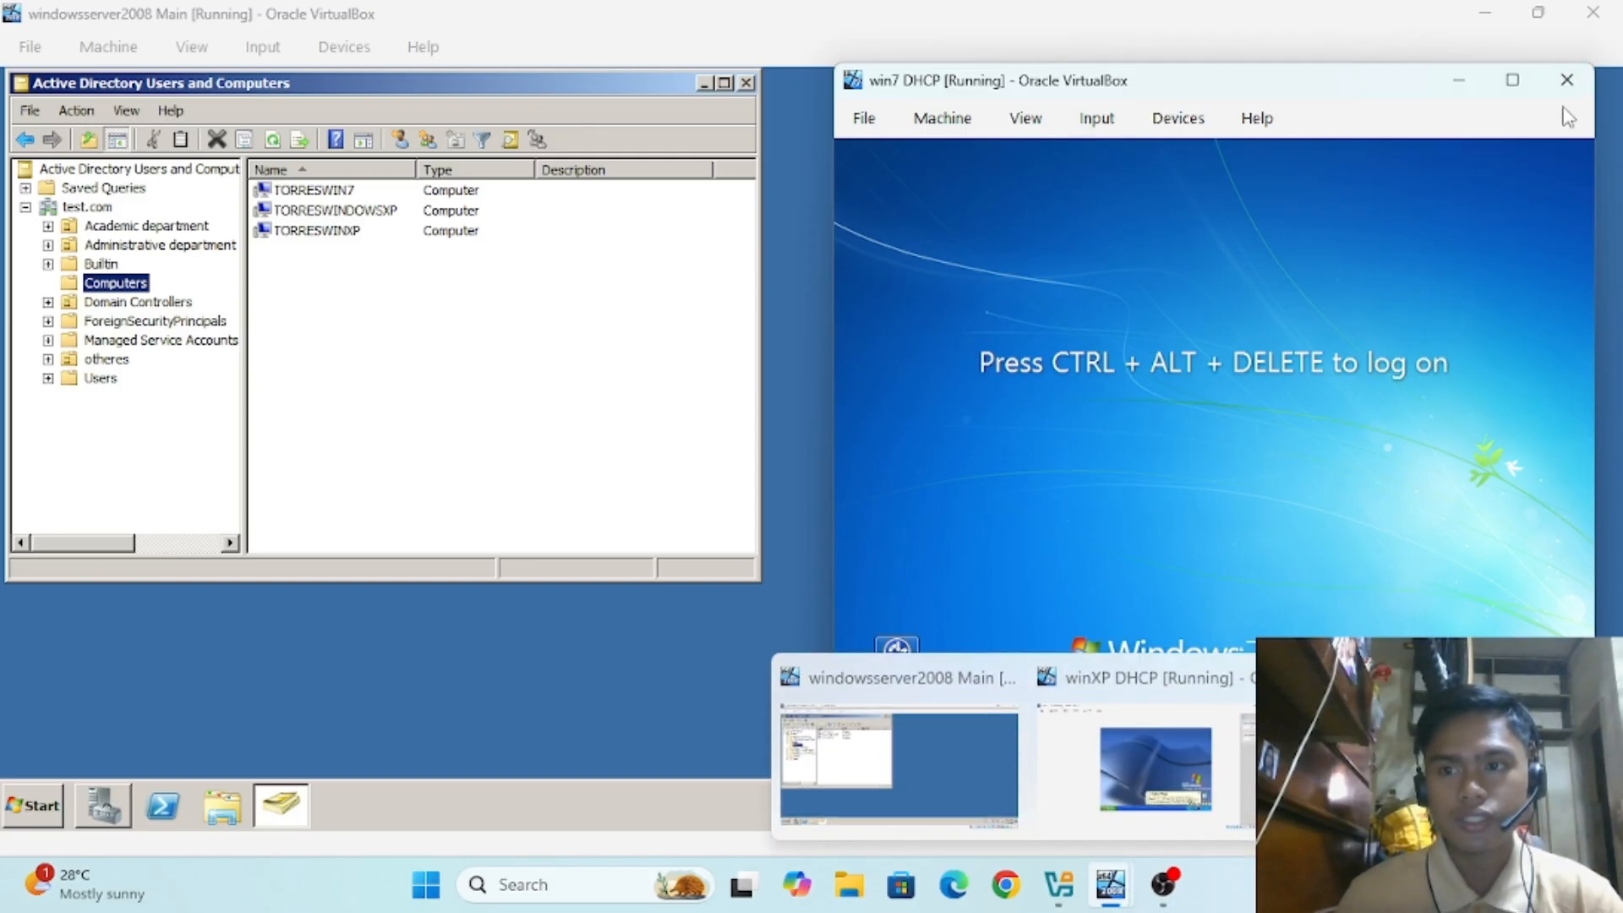
pyautogui.click(1441, 90)
pyautogui.moveTo(1120, 896)
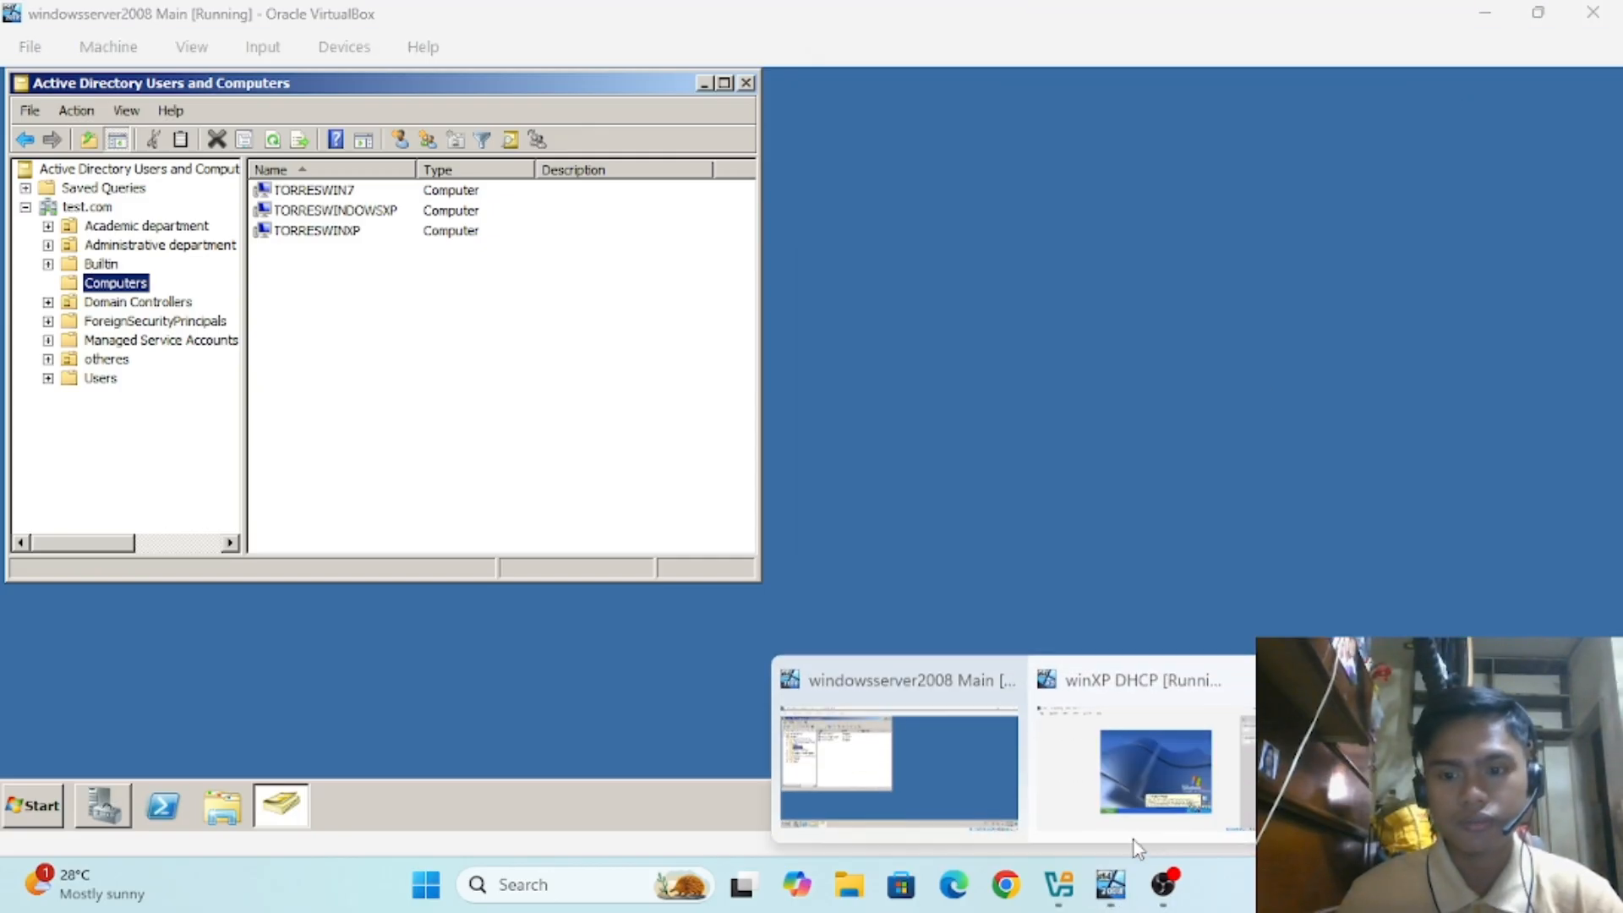
pyautogui.click(1134, 840)
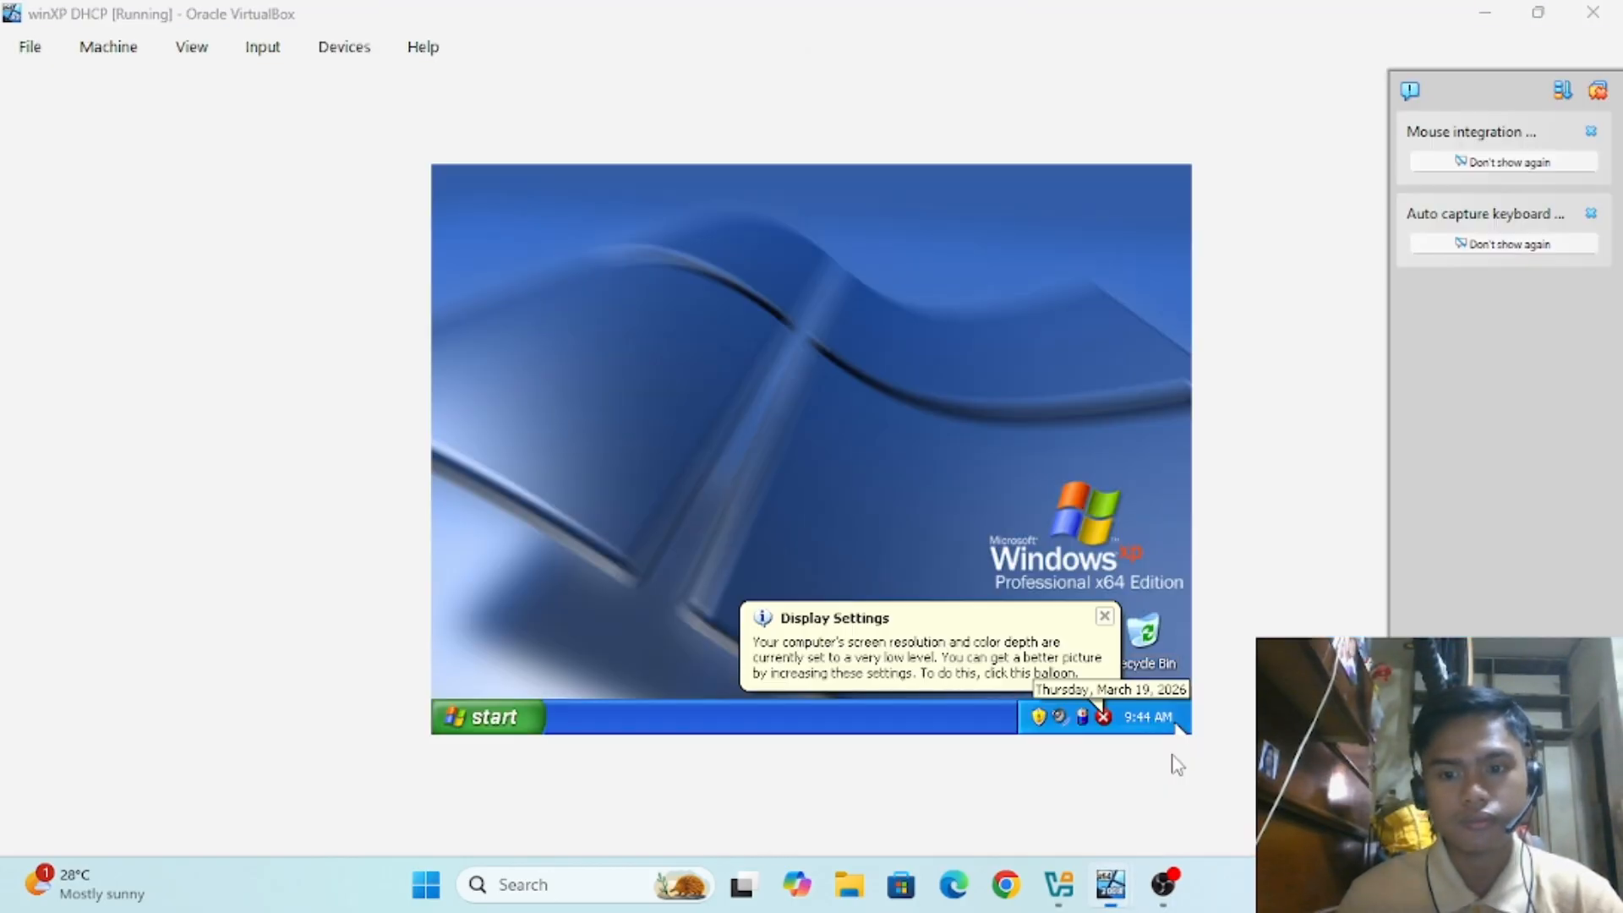
# Step: Open the XP machine's System Properties on the Remote tab, dismissing the pop-up notifications
pyautogui.click(1104, 616)
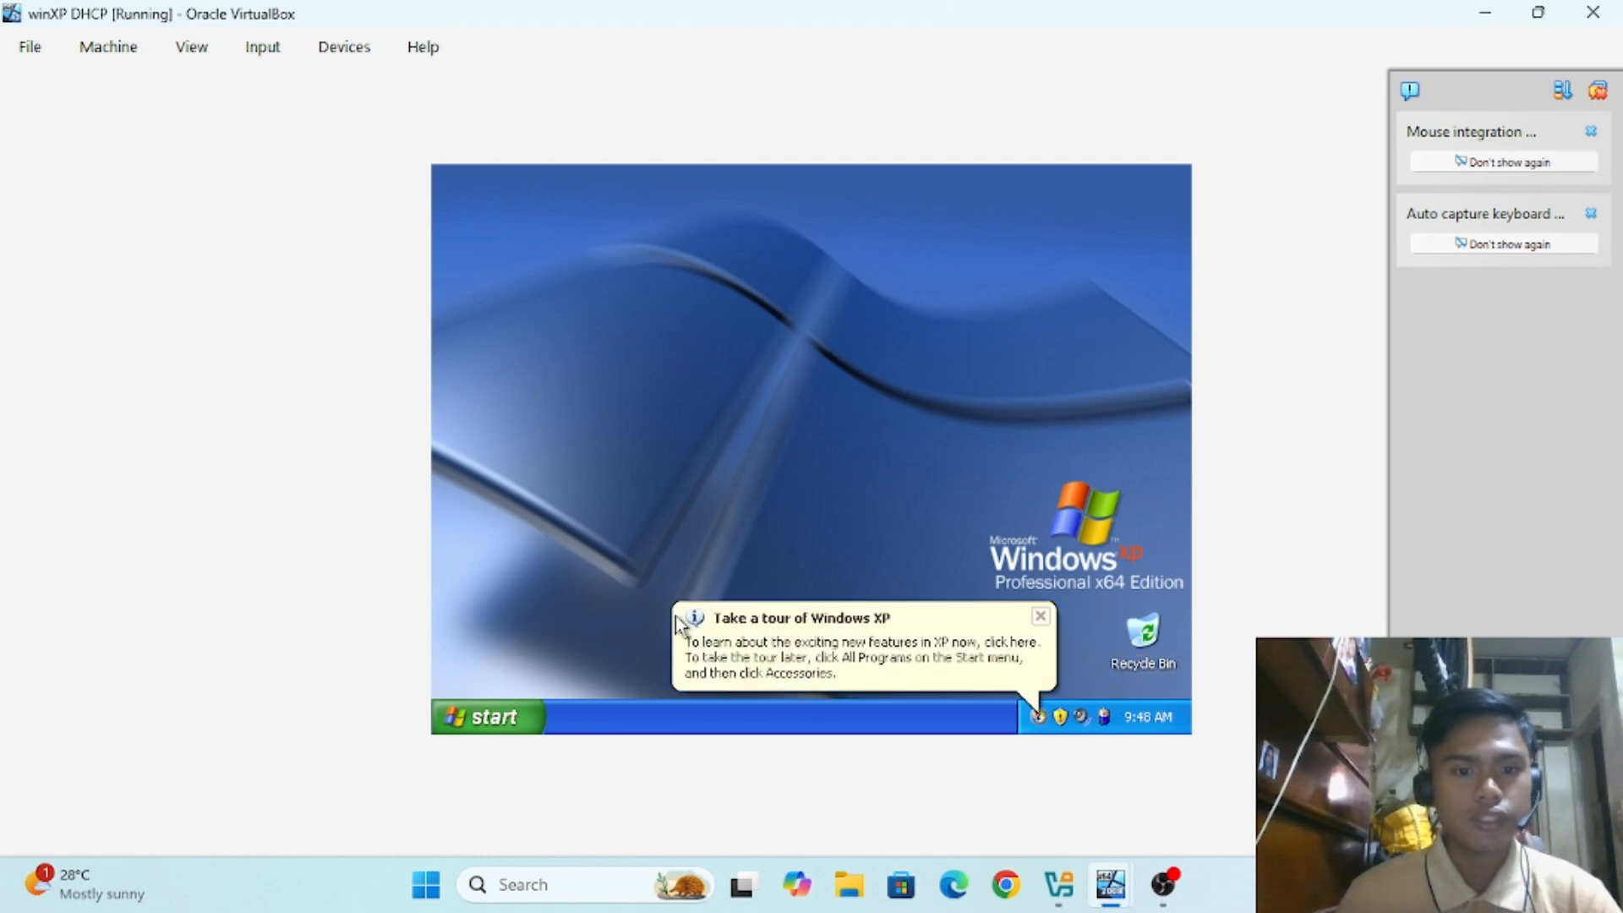
pyautogui.click(512, 715)
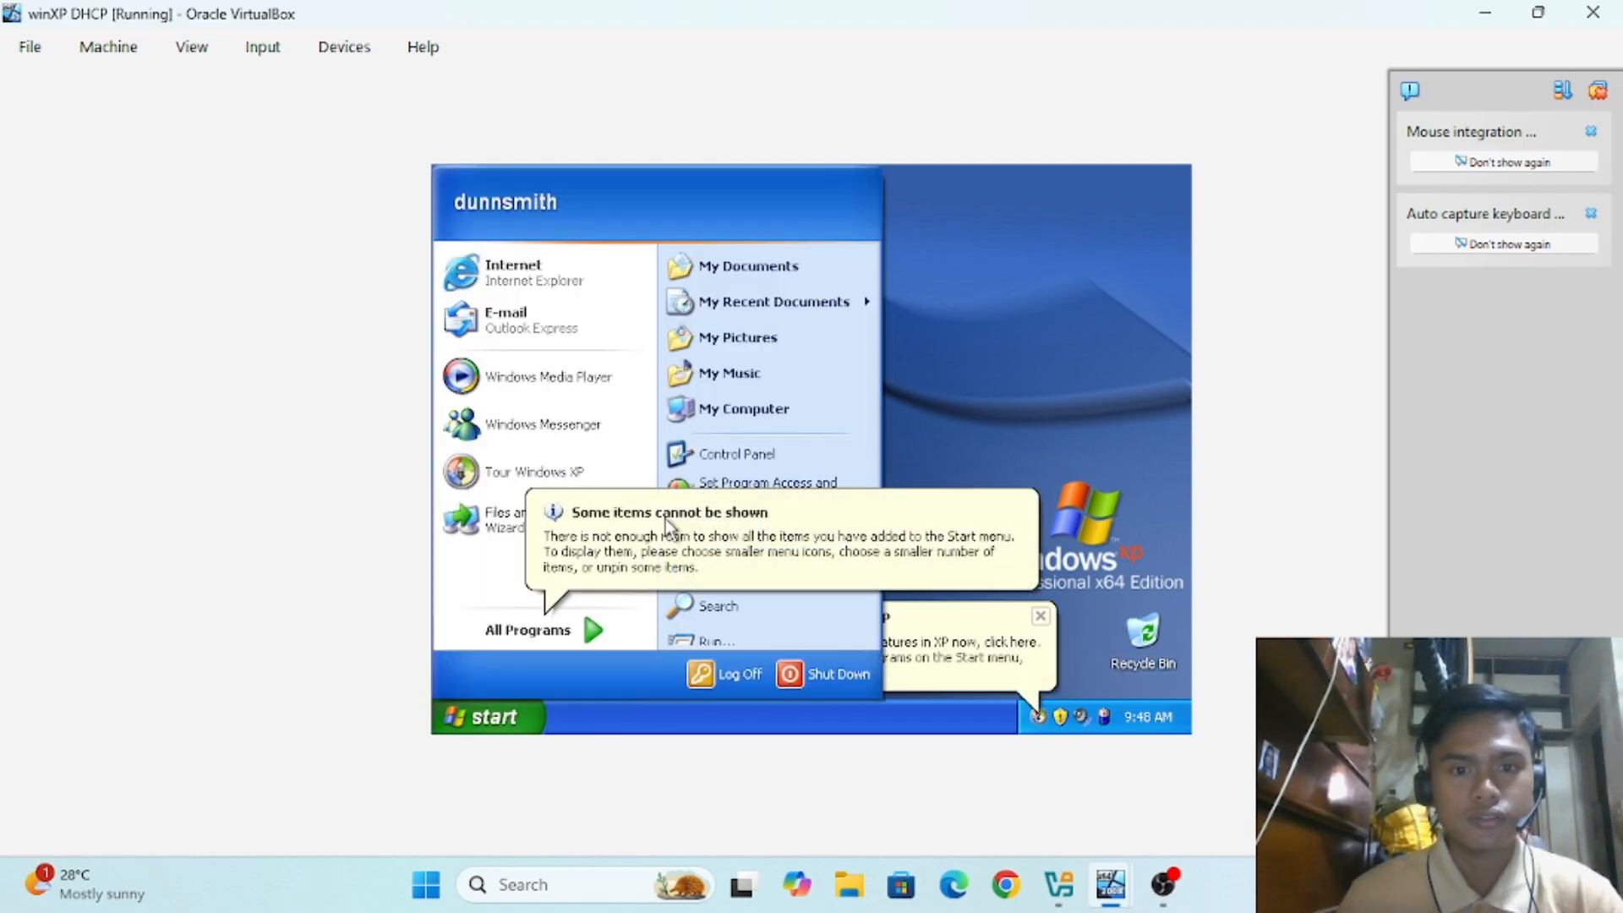
pyautogui.rightClick(734, 420)
pyautogui.click(779, 627)
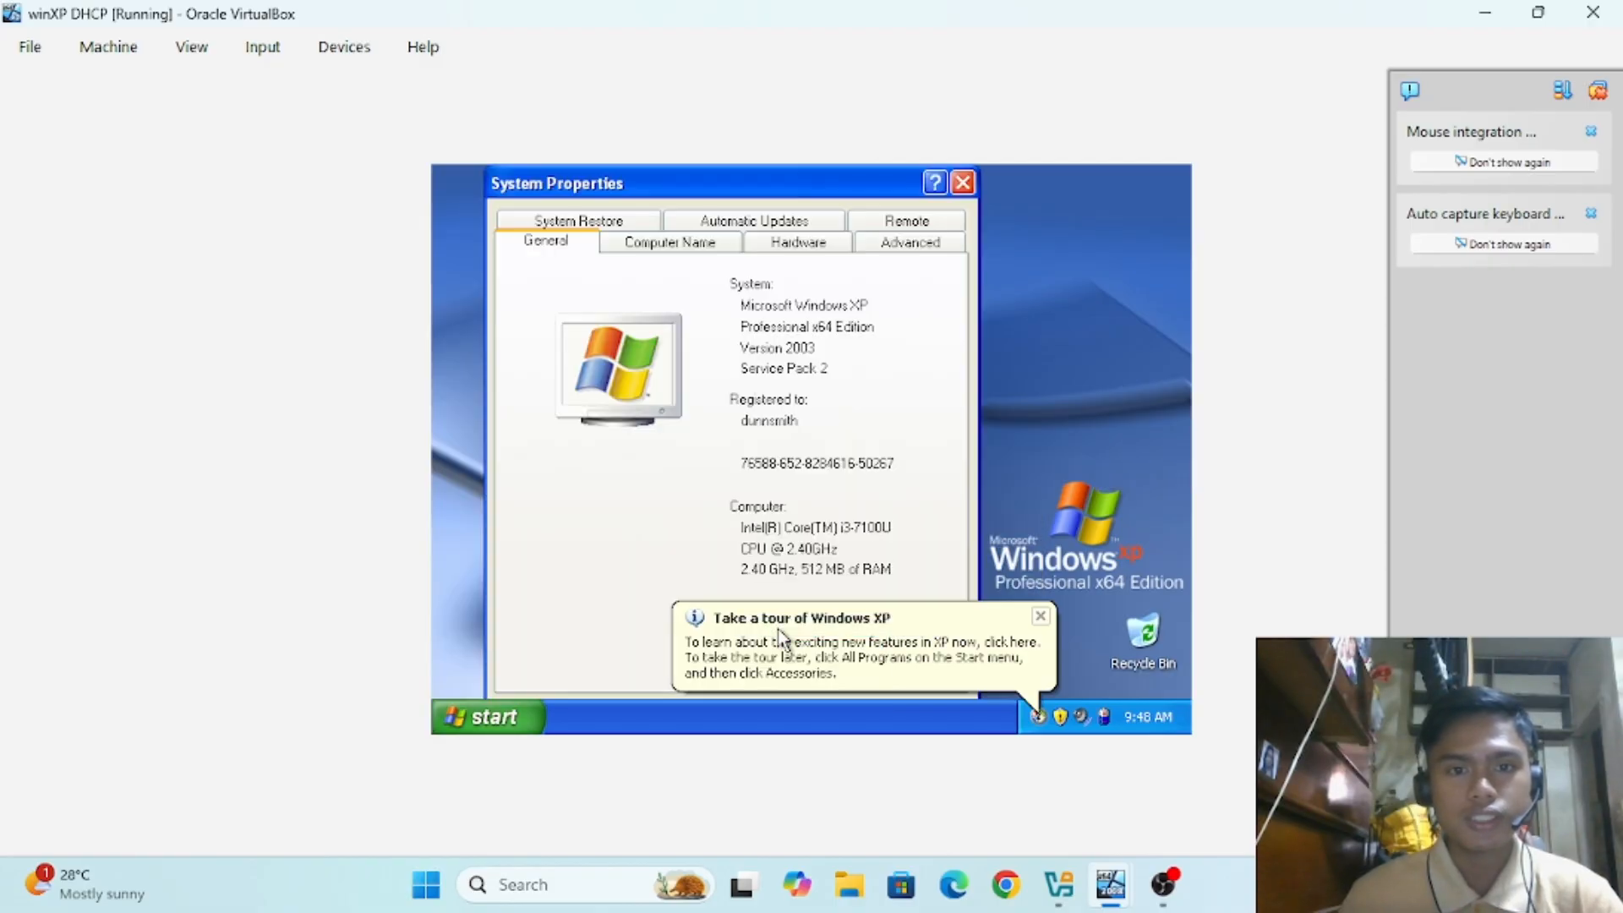
pyautogui.click(888, 227)
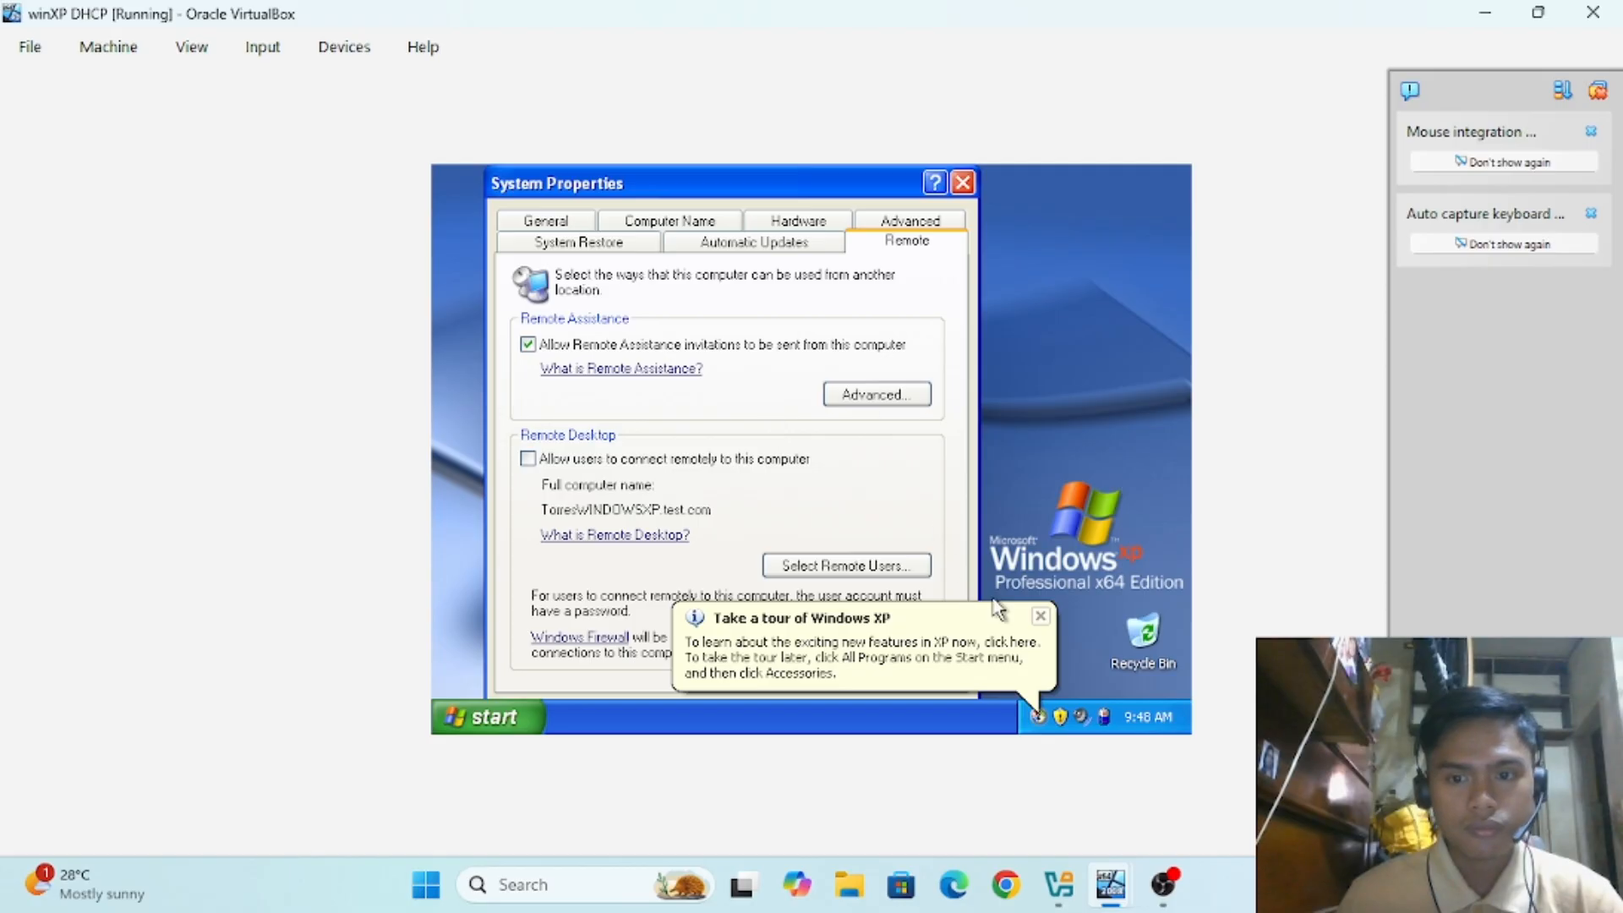
pyautogui.click(1039, 616)
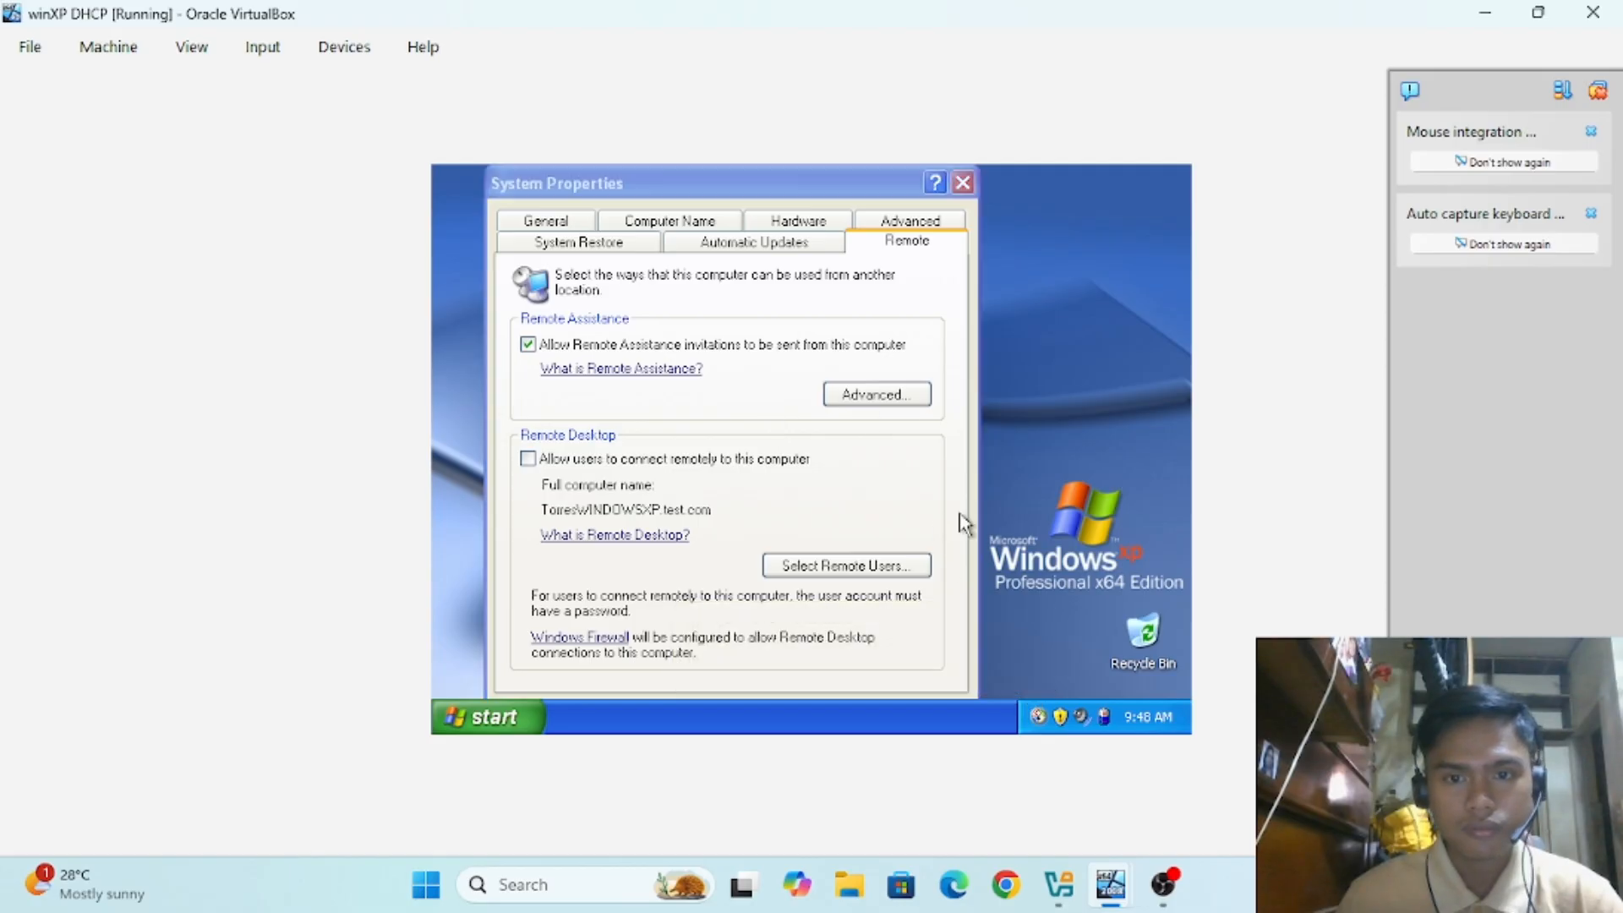
# Step: Allow users to connect remotely, confirm with OK, and switch back to the Server 2008 VM
pyautogui.click(562, 466)
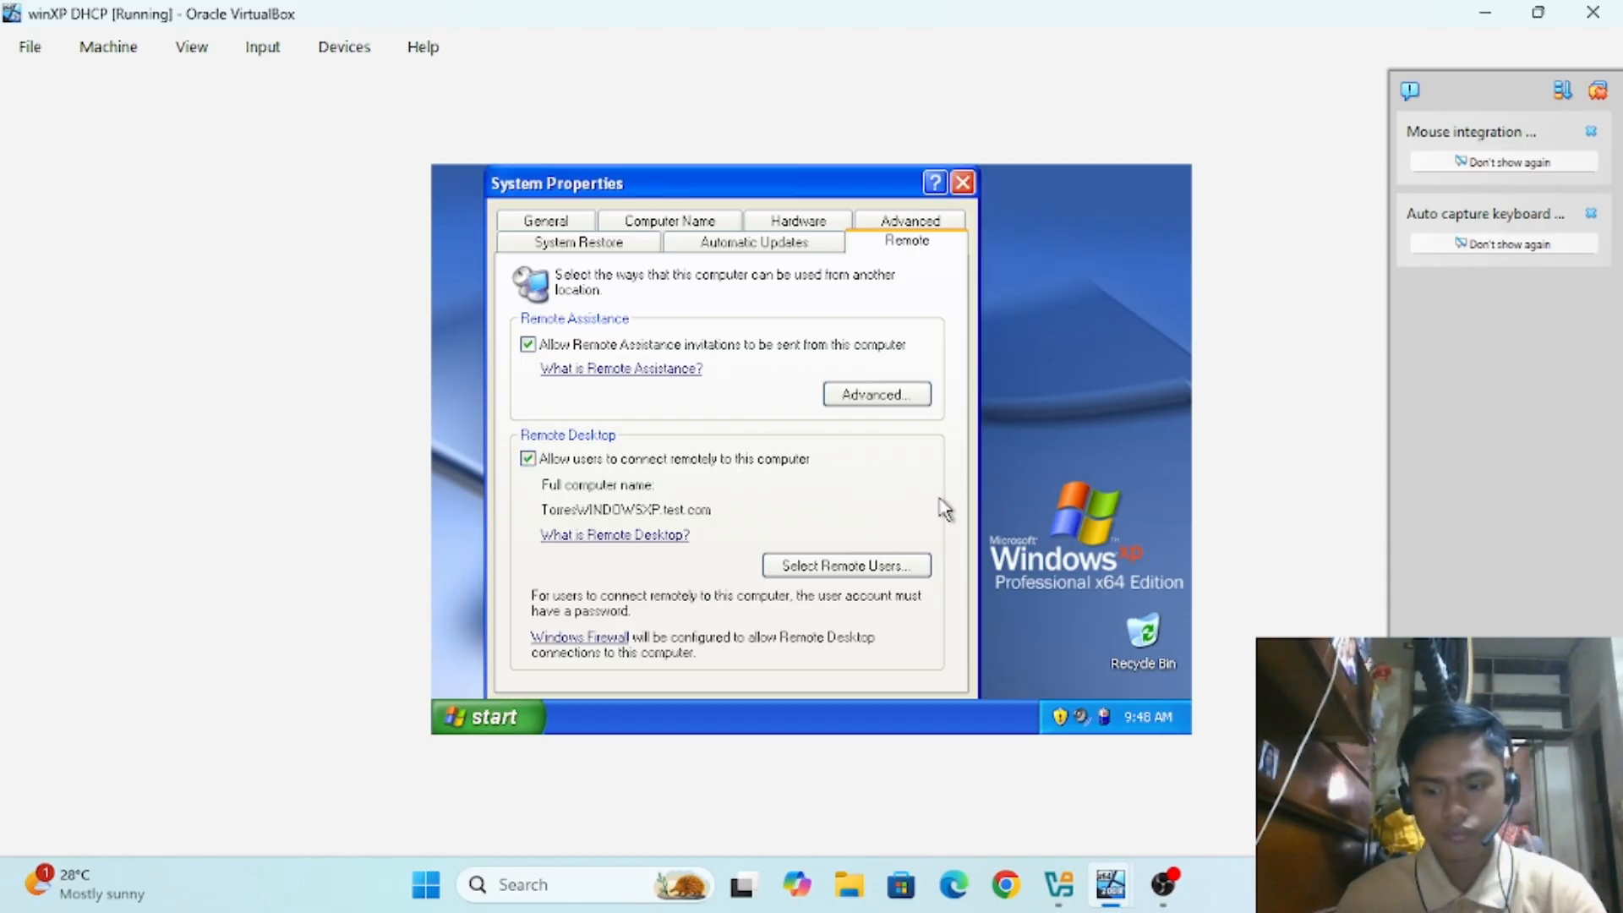
pyautogui.press('Down')
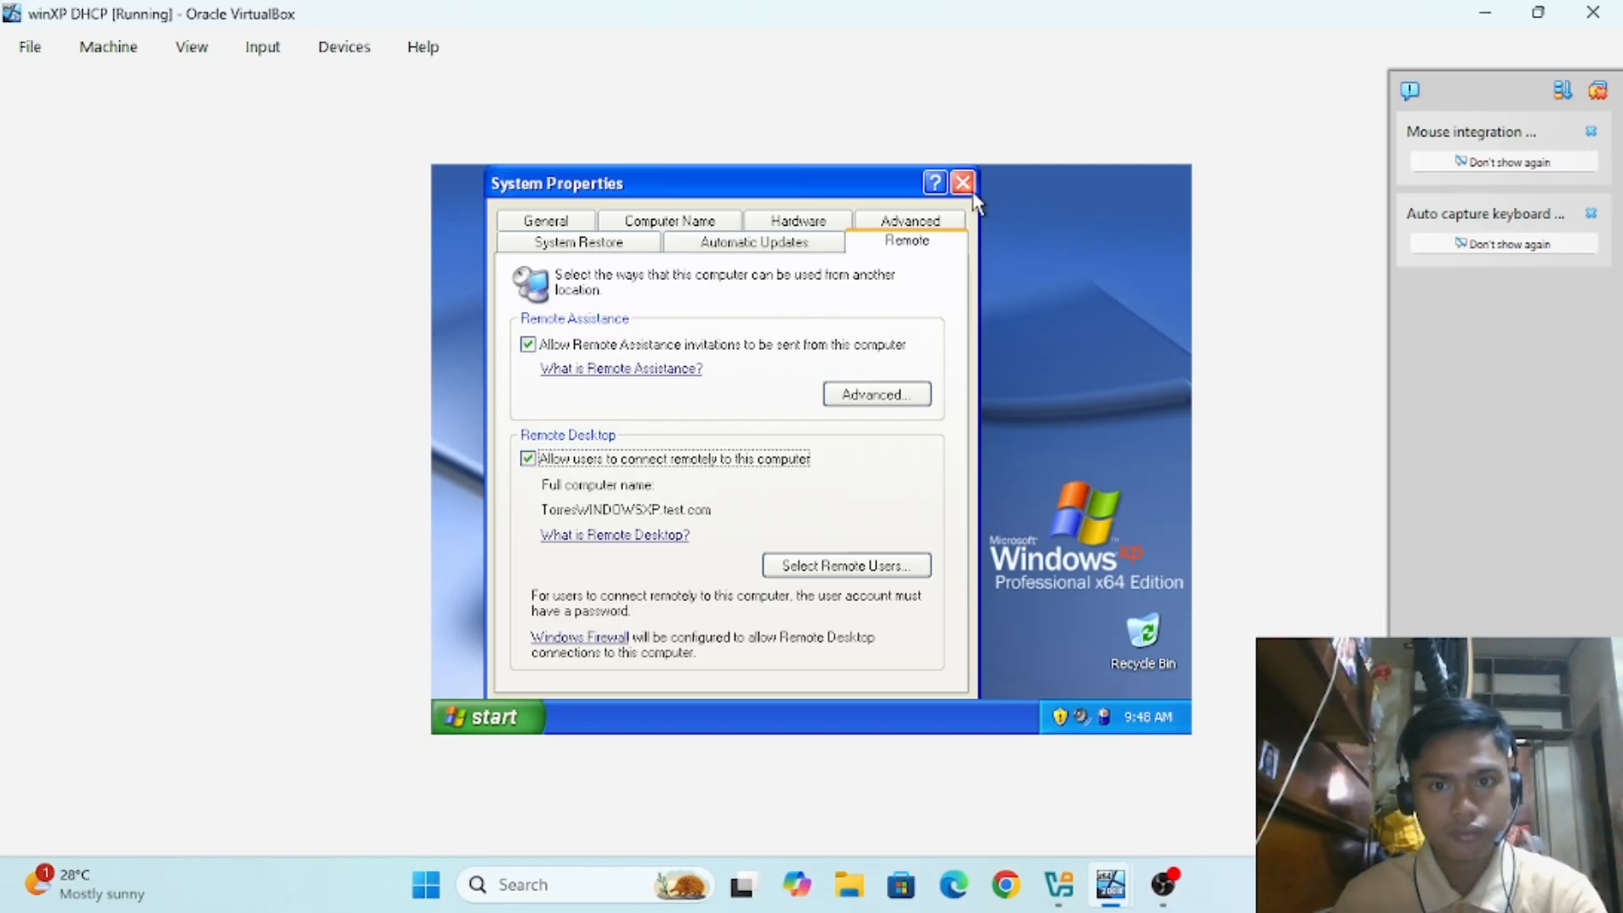
pyautogui.moveTo(855, 187); pyautogui.dragTo(923, 167)
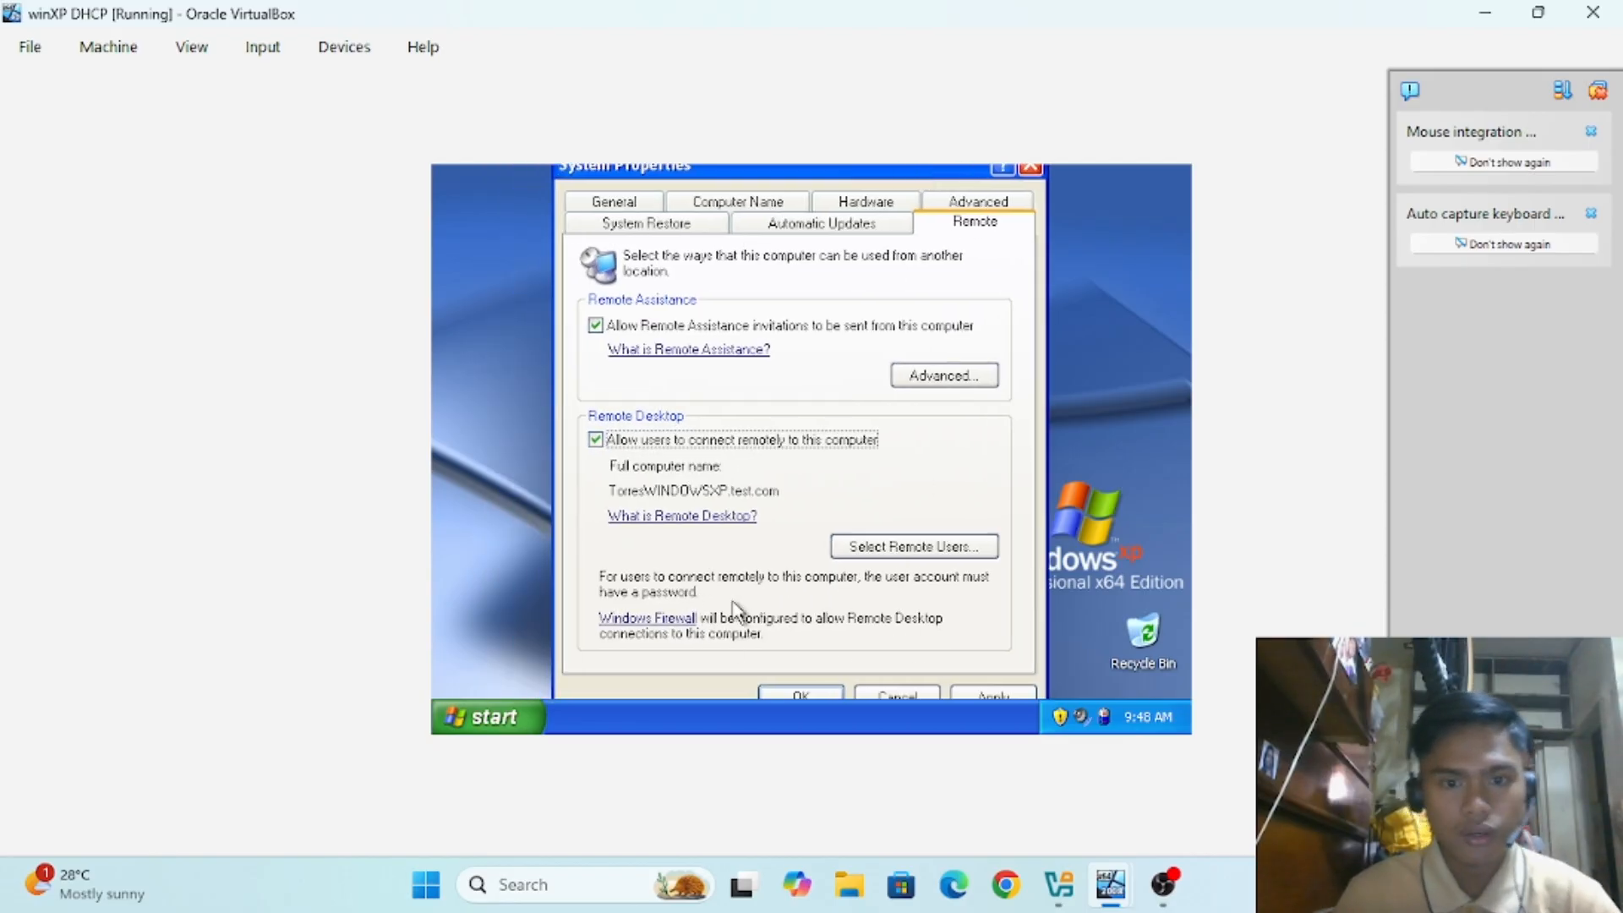
pyautogui.click(994, 696)
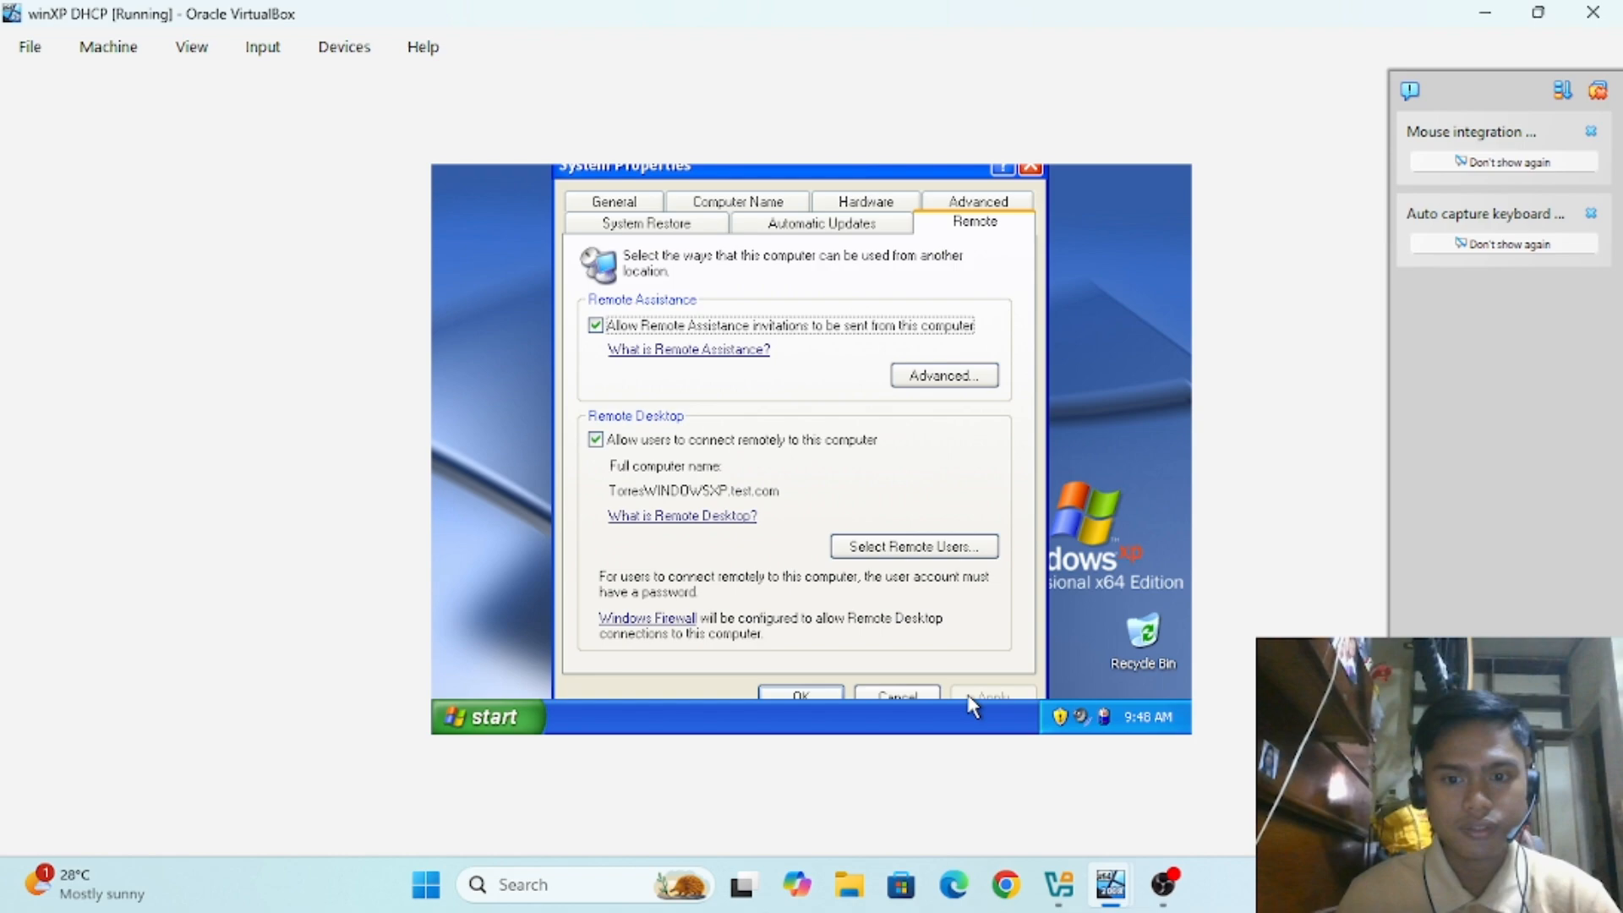
pyautogui.click(827, 695)
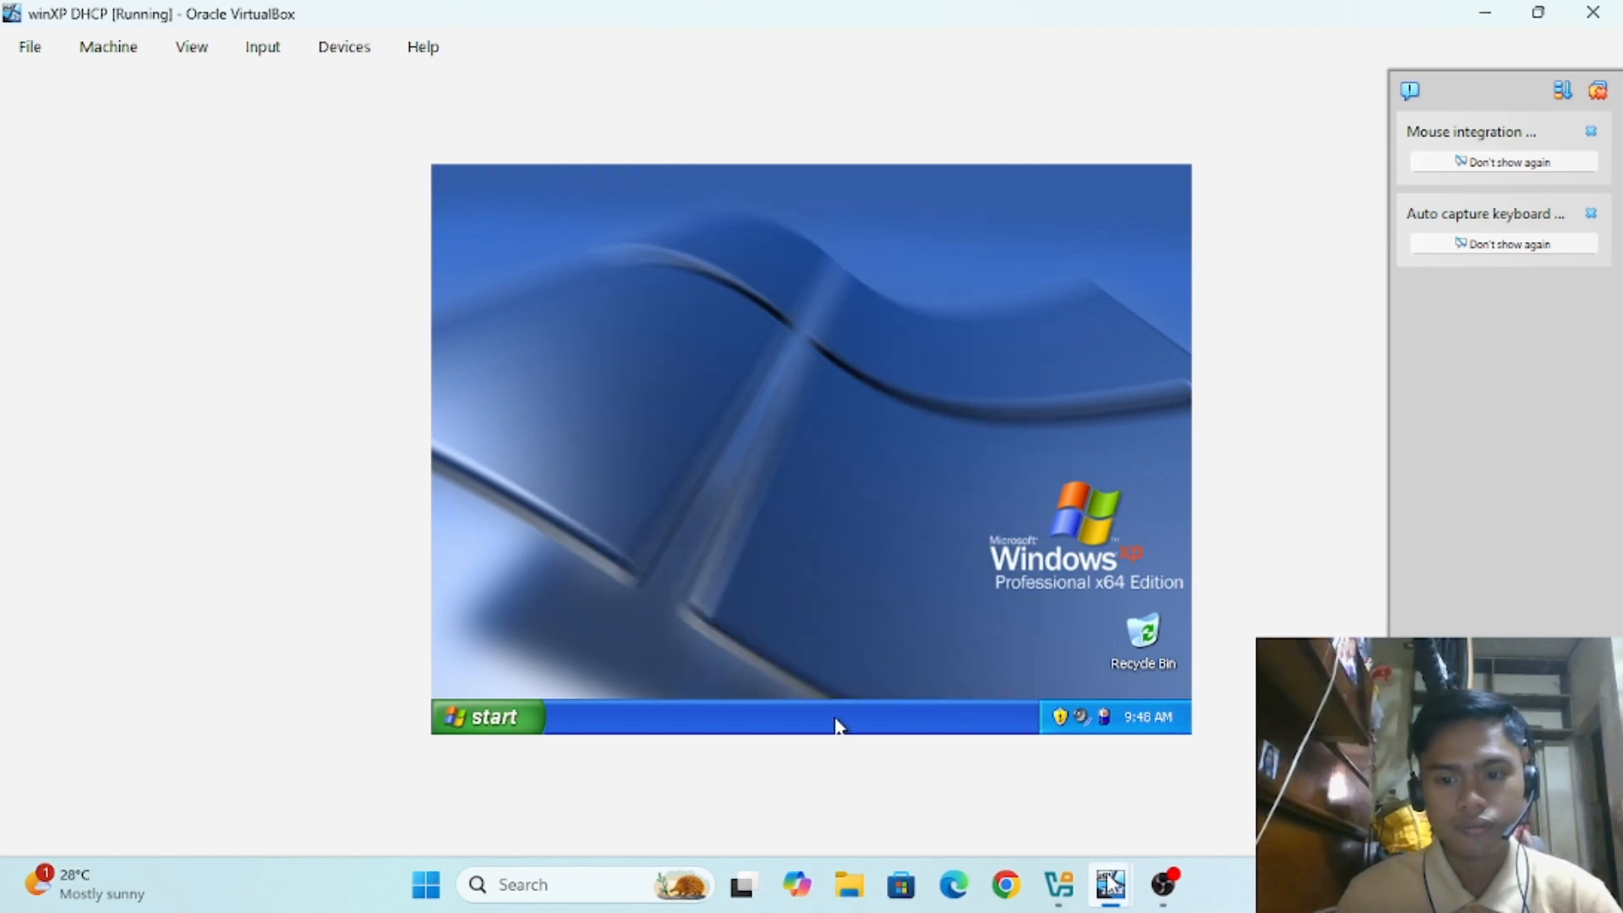
pyautogui.moveTo(1091, 854)
pyautogui.click(883, 750)
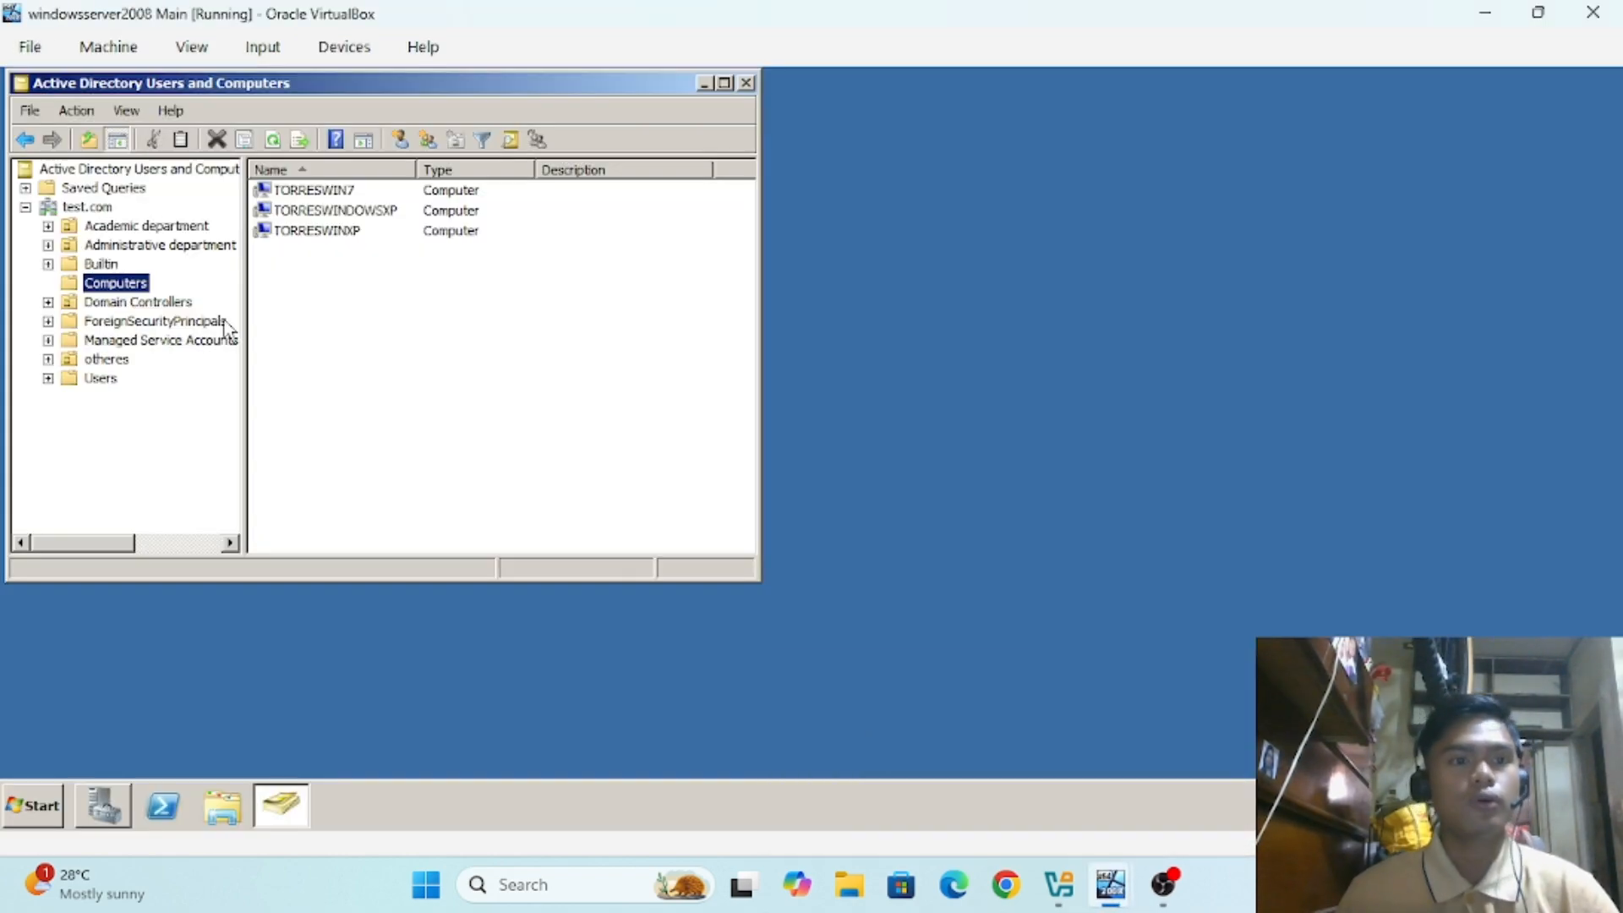
# Step: Launch Remote Desktop Connection from the server's Start menu and clear TORRESWIN7 from the Computer field
pyautogui.click(49, 805)
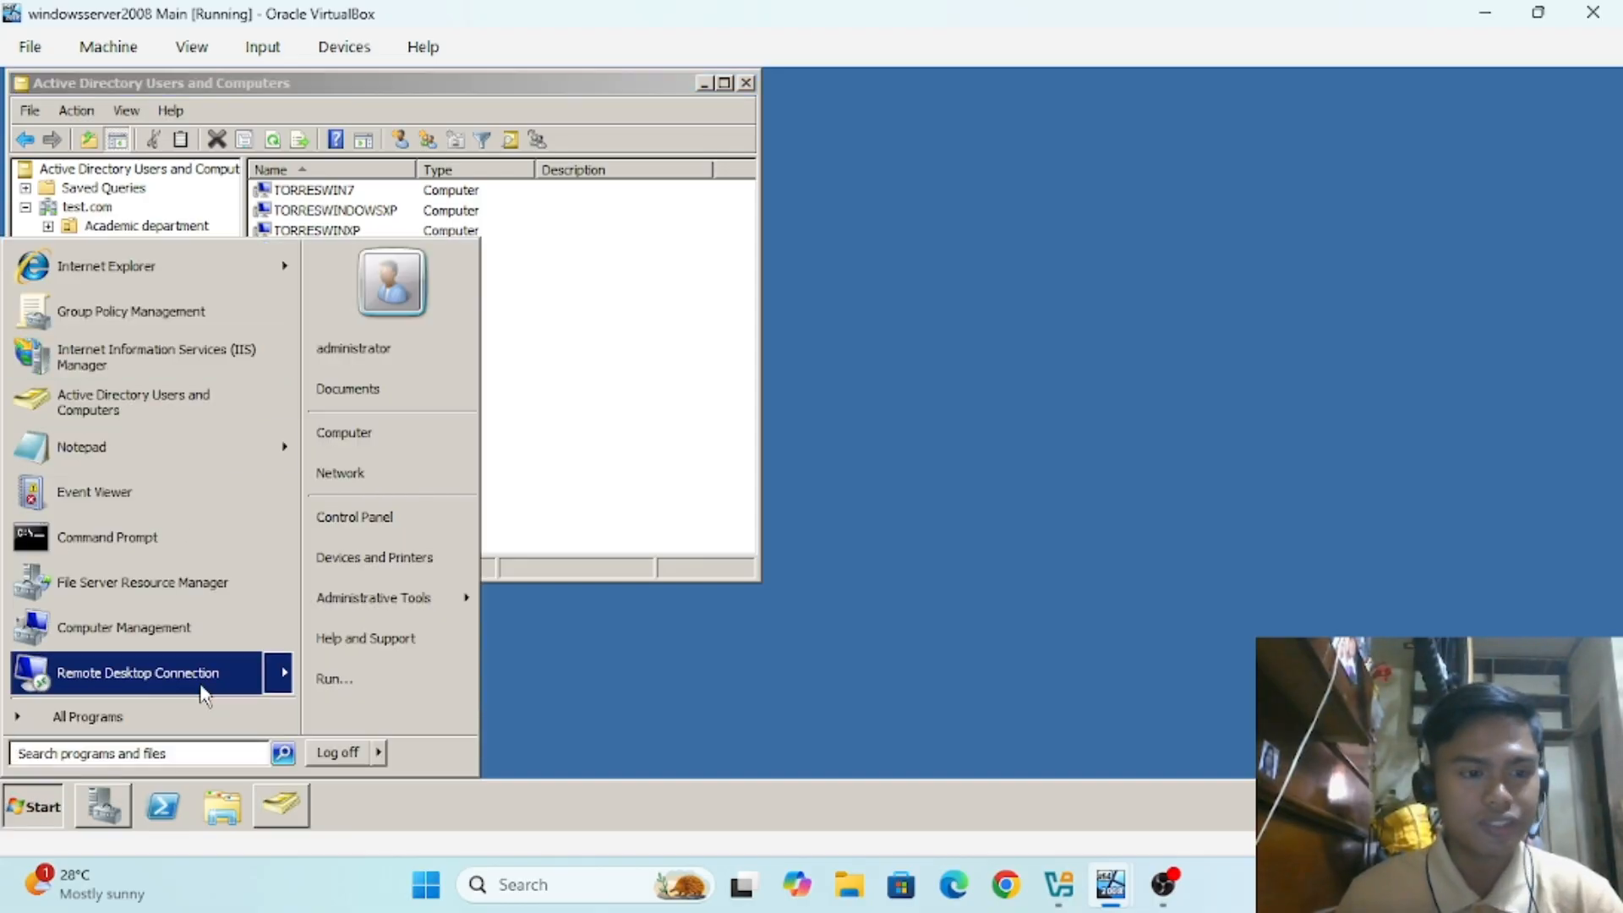
pyautogui.click(176, 750)
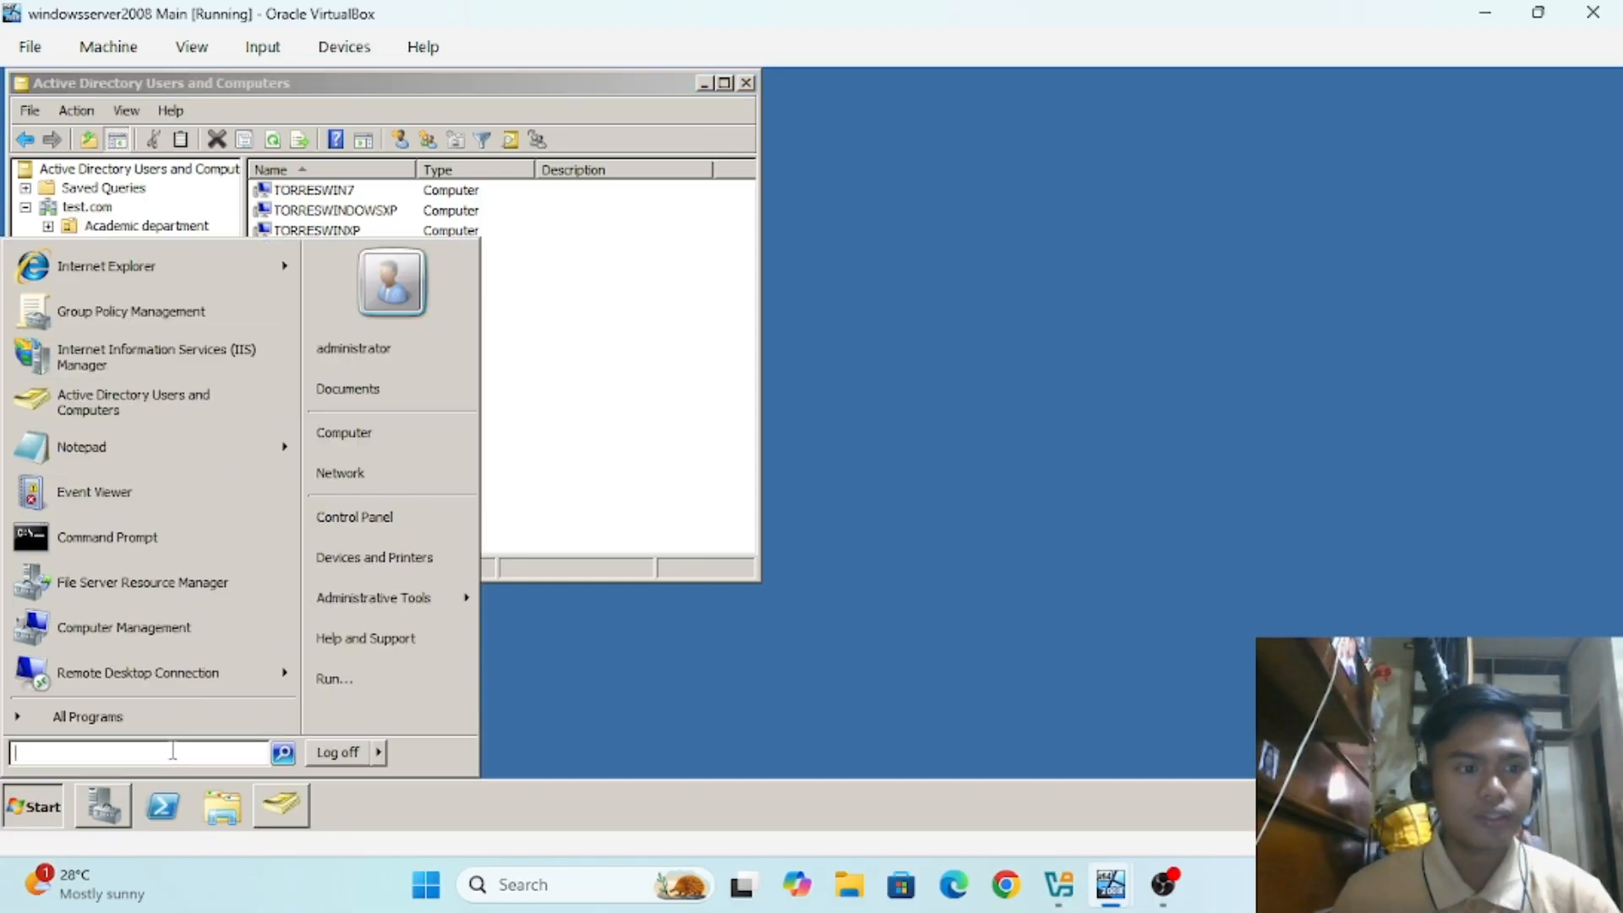
pyautogui.click(155, 681)
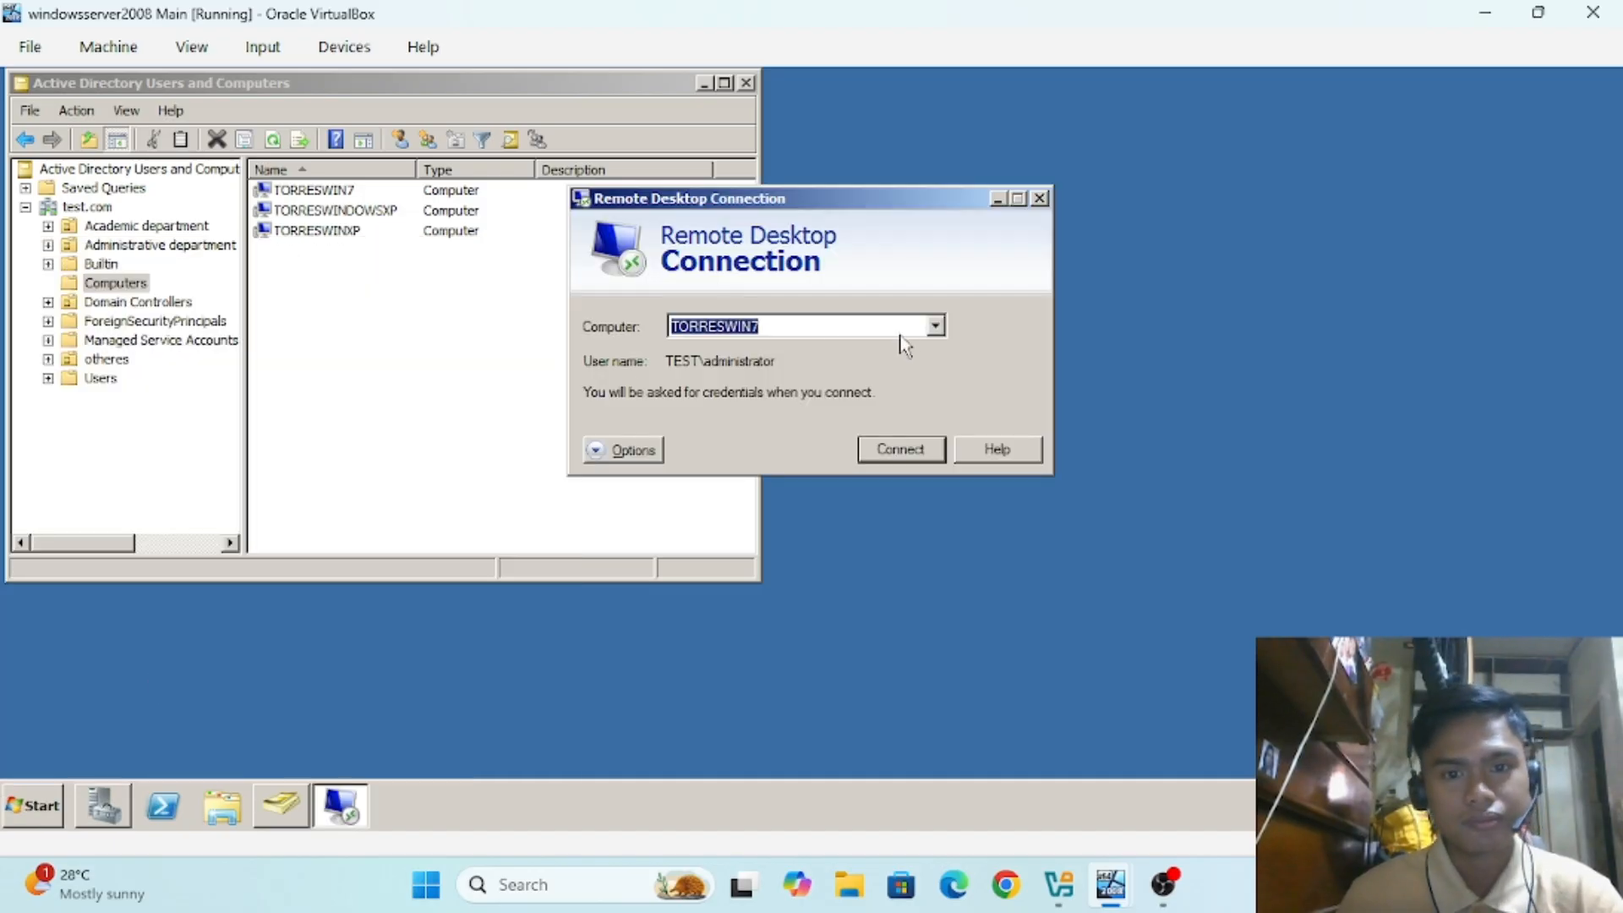
pyautogui.press('BackSpace')
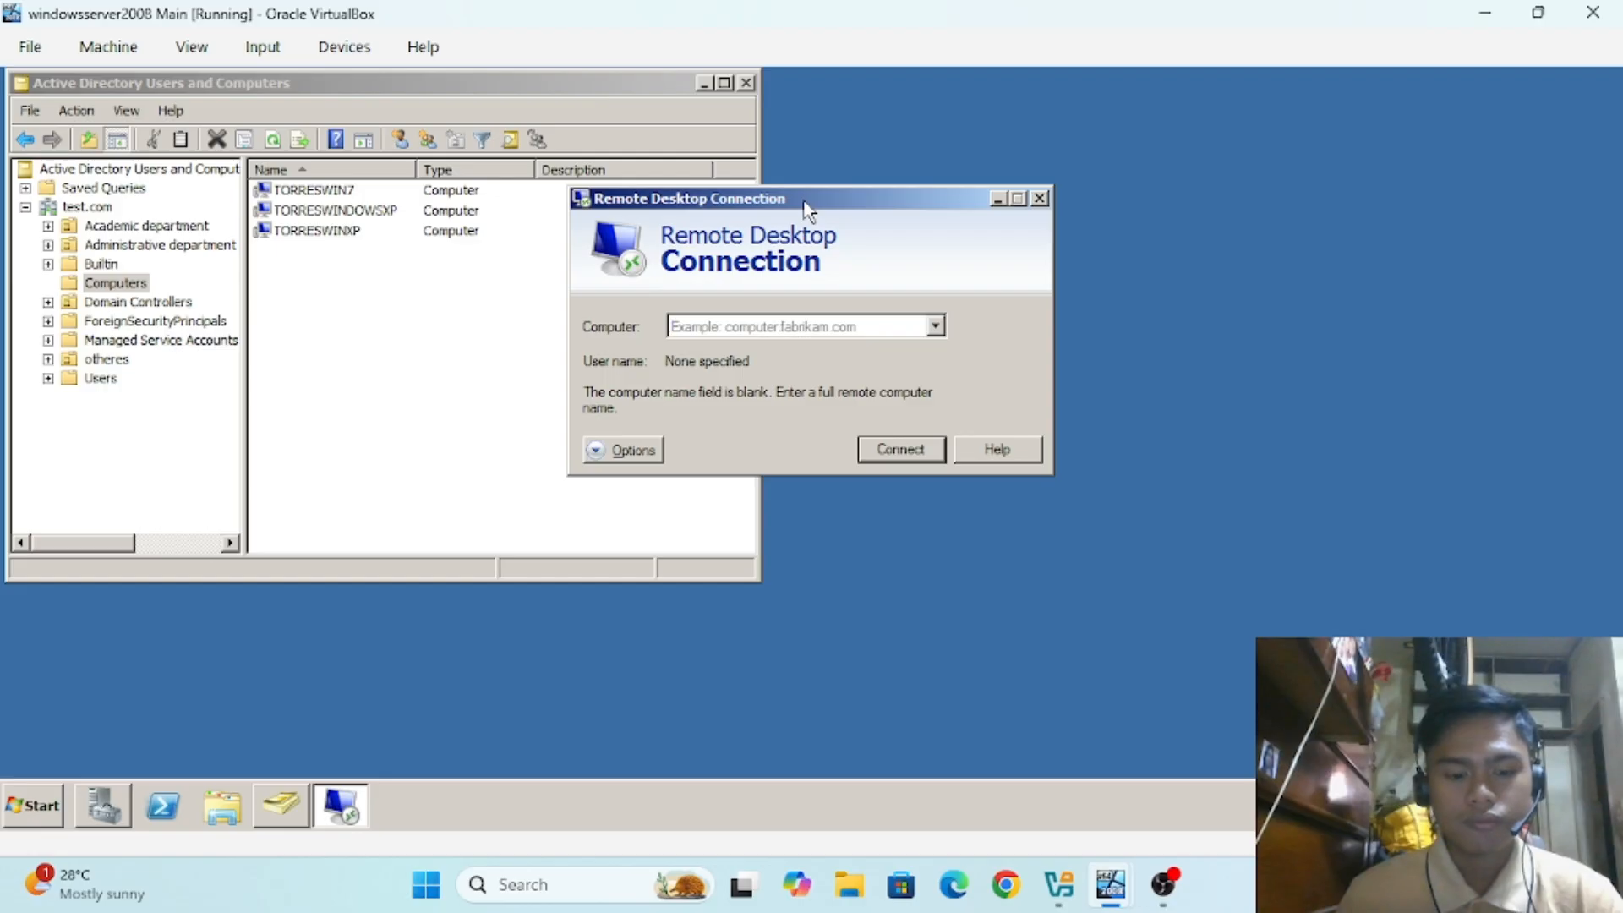
# Step: On the XP VM, view System Properties' Computer Name tab showing TorresWINDOWSXP.test.com
pyautogui.moveTo(1110, 885)
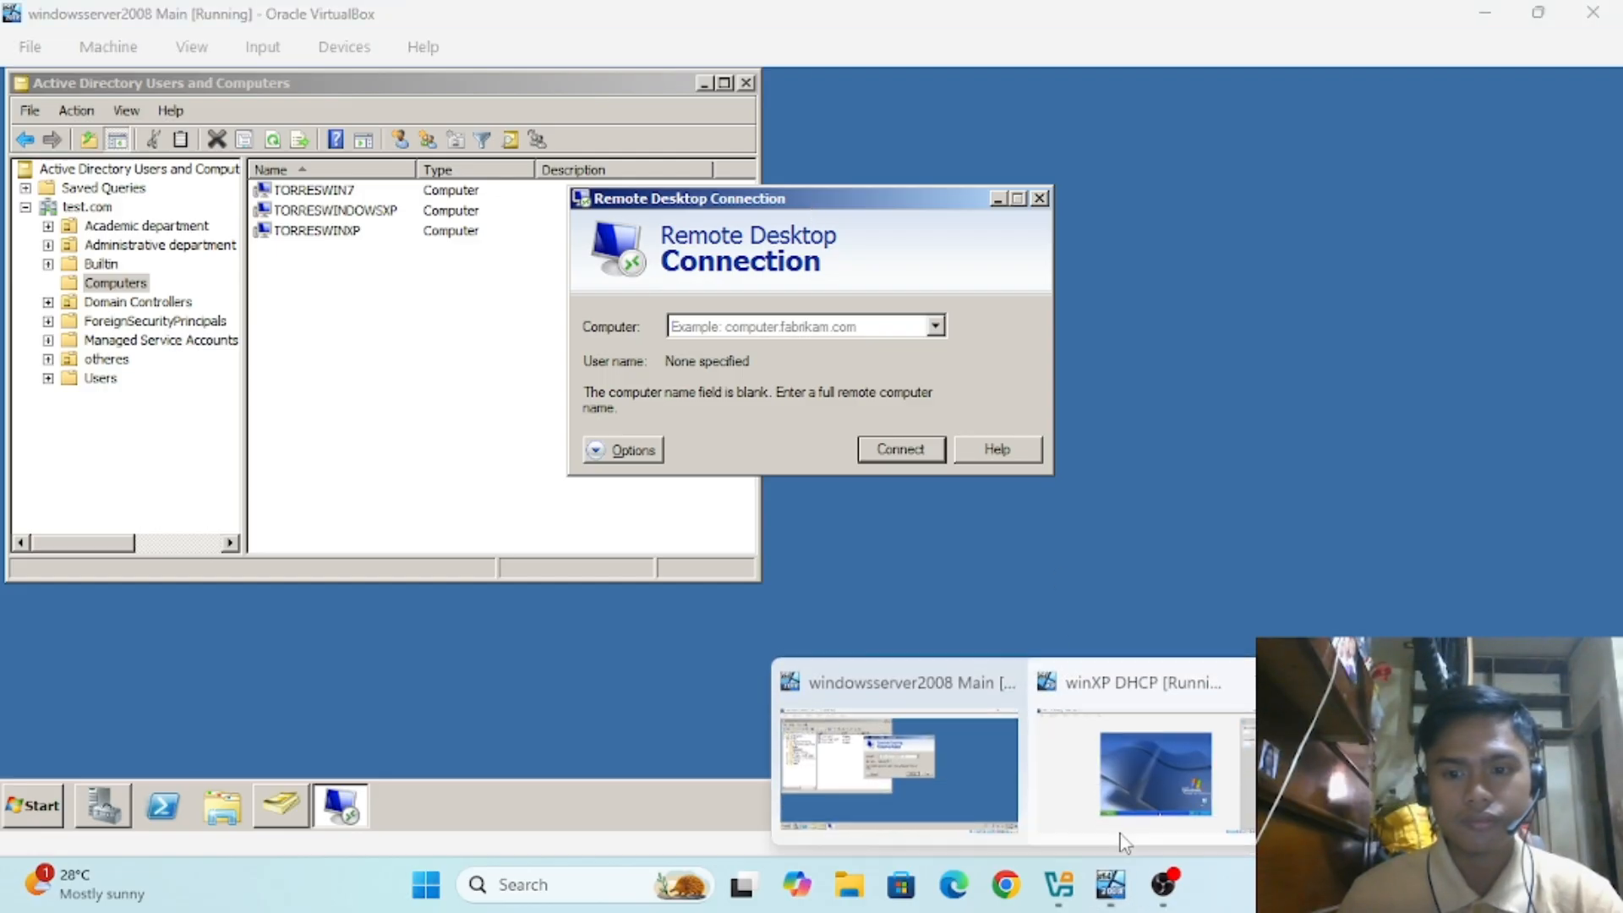
pyautogui.click(1120, 803)
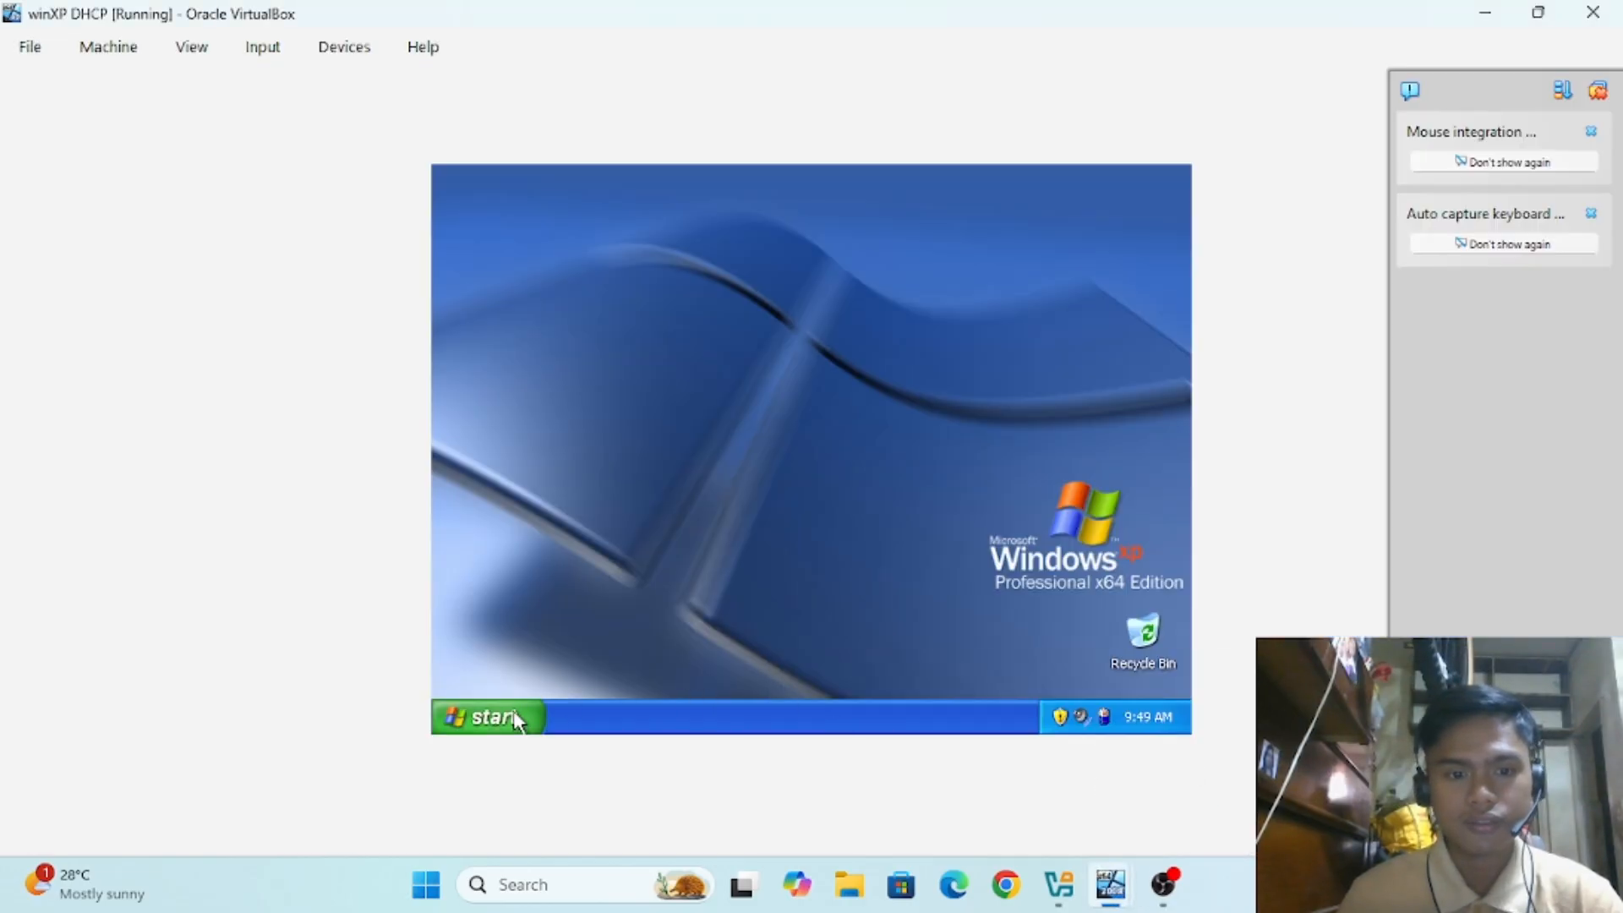
pyautogui.click(491, 716)
pyautogui.click(689, 409)
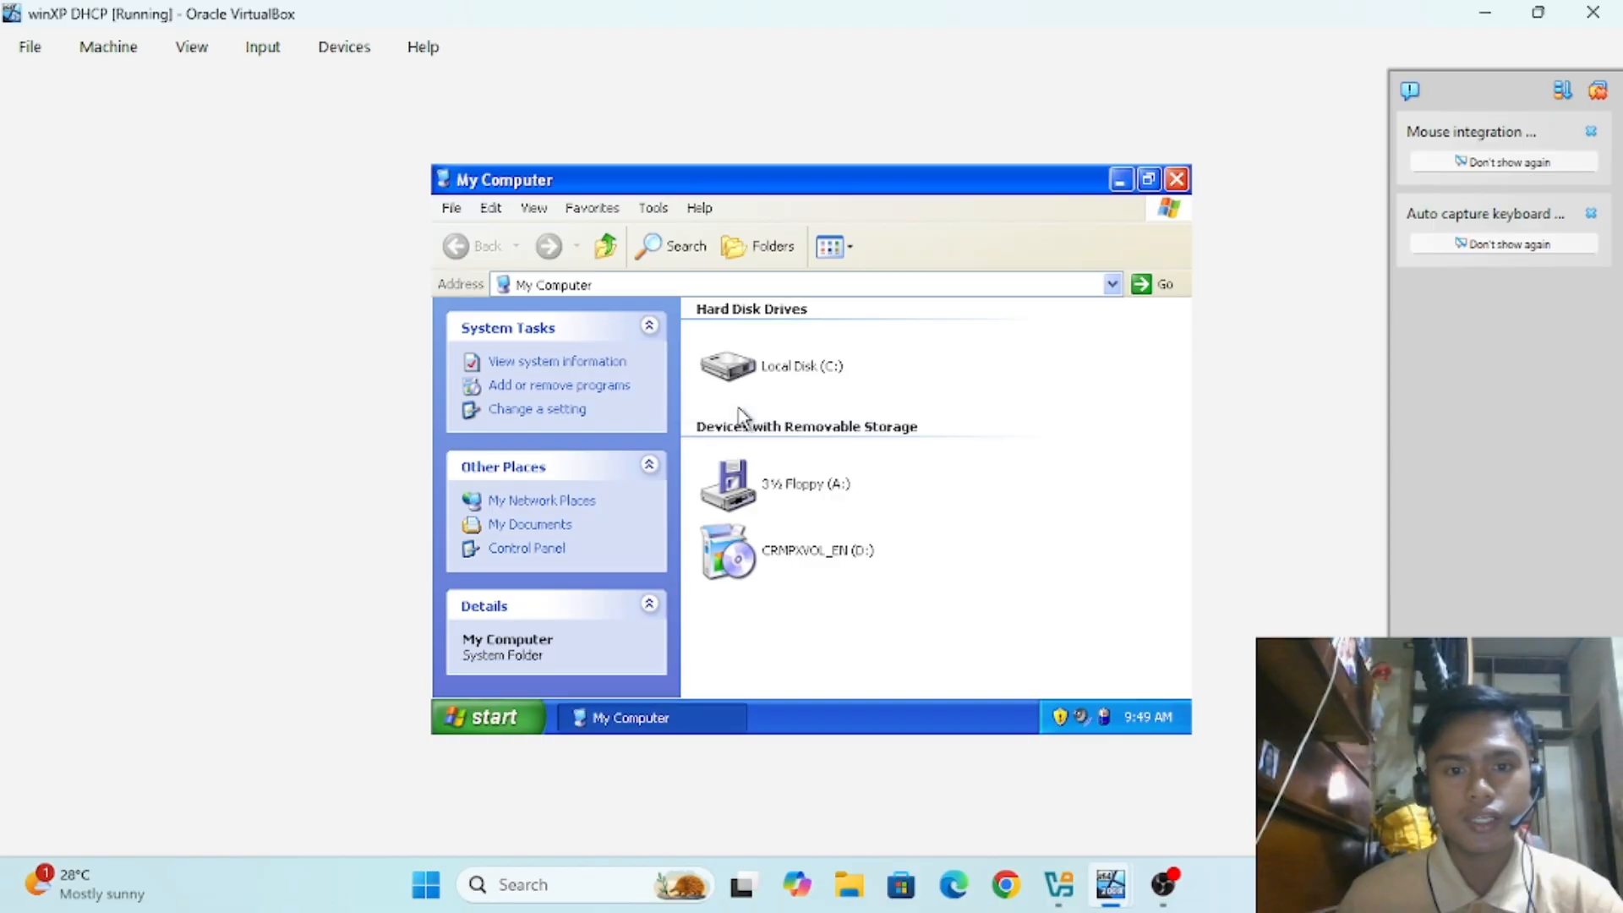
pyautogui.click(1177, 180)
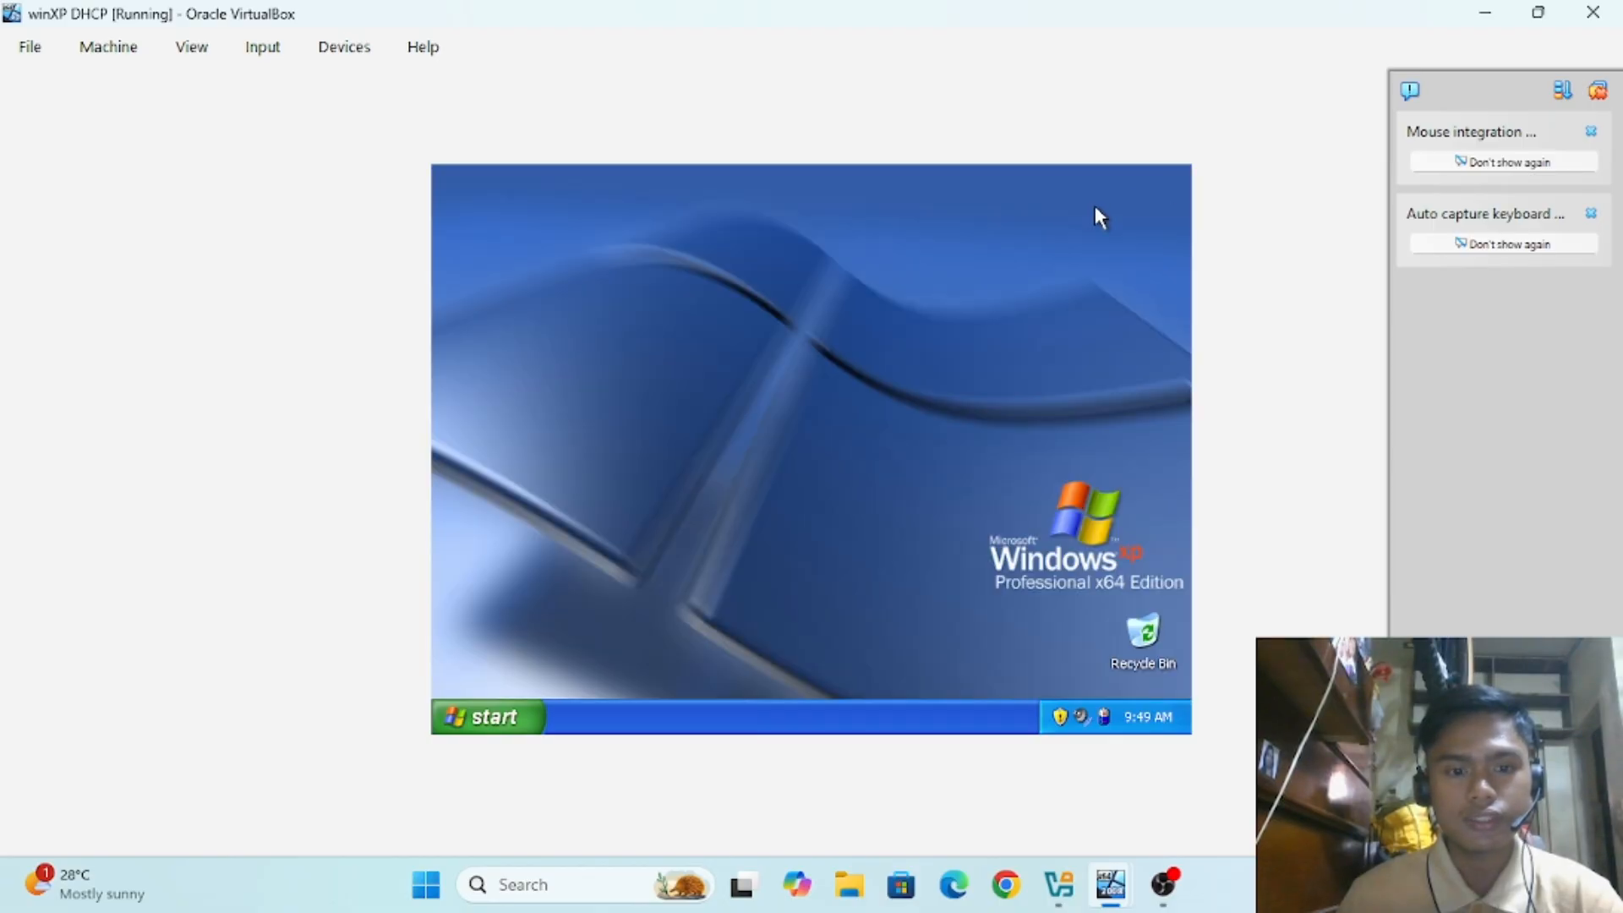
pyautogui.click(489, 716)
pyautogui.rightClick(717, 404)
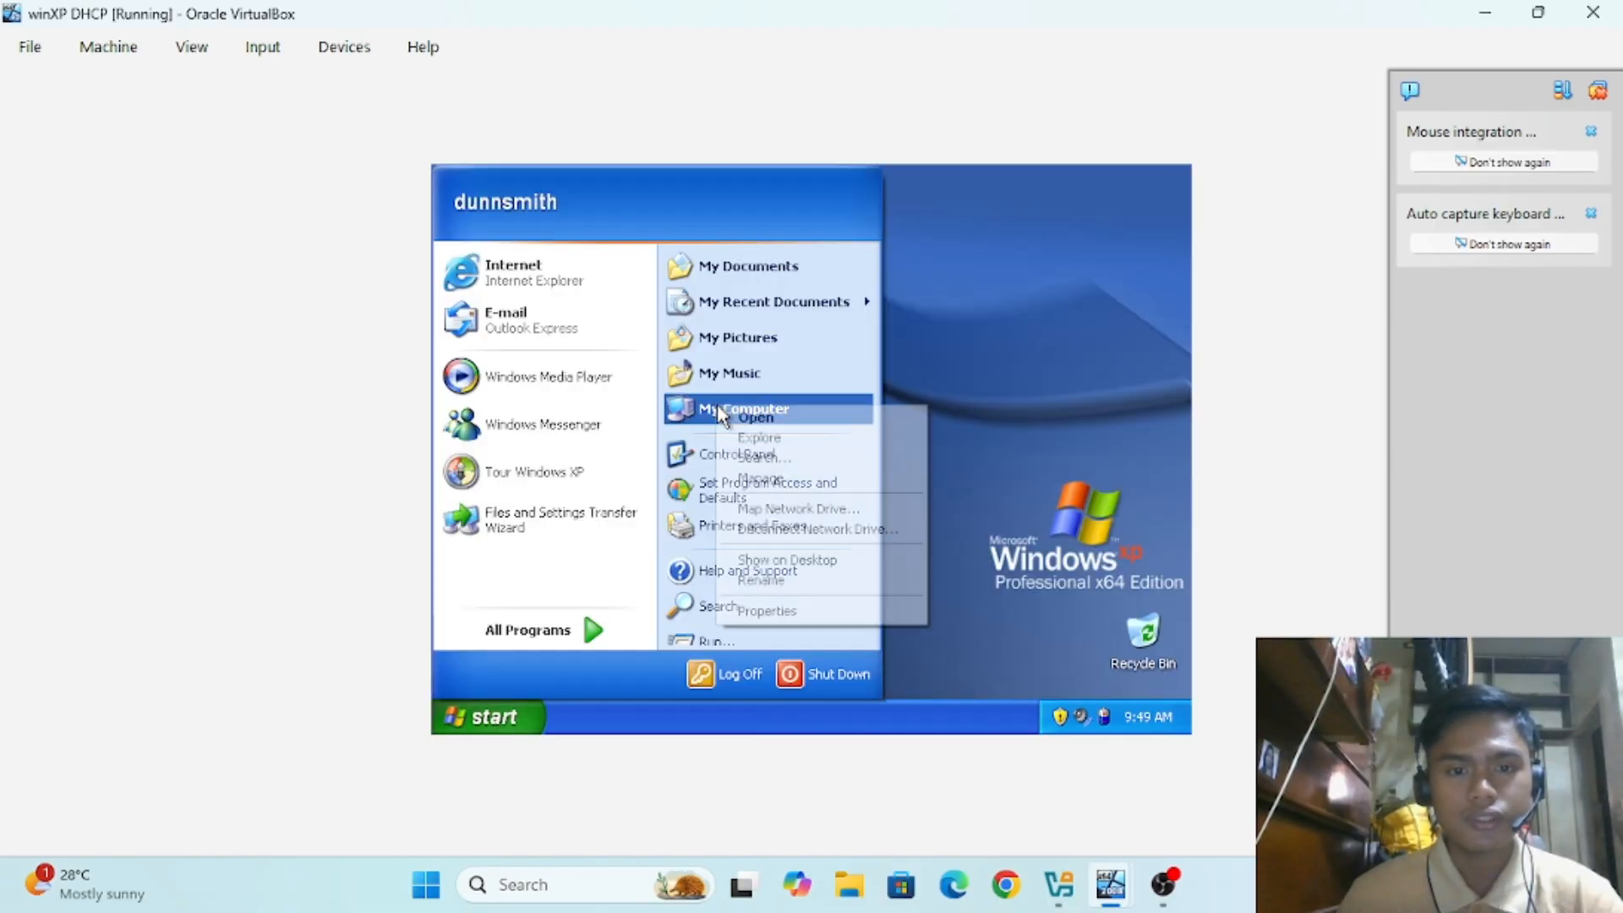
pyautogui.click(767, 620)
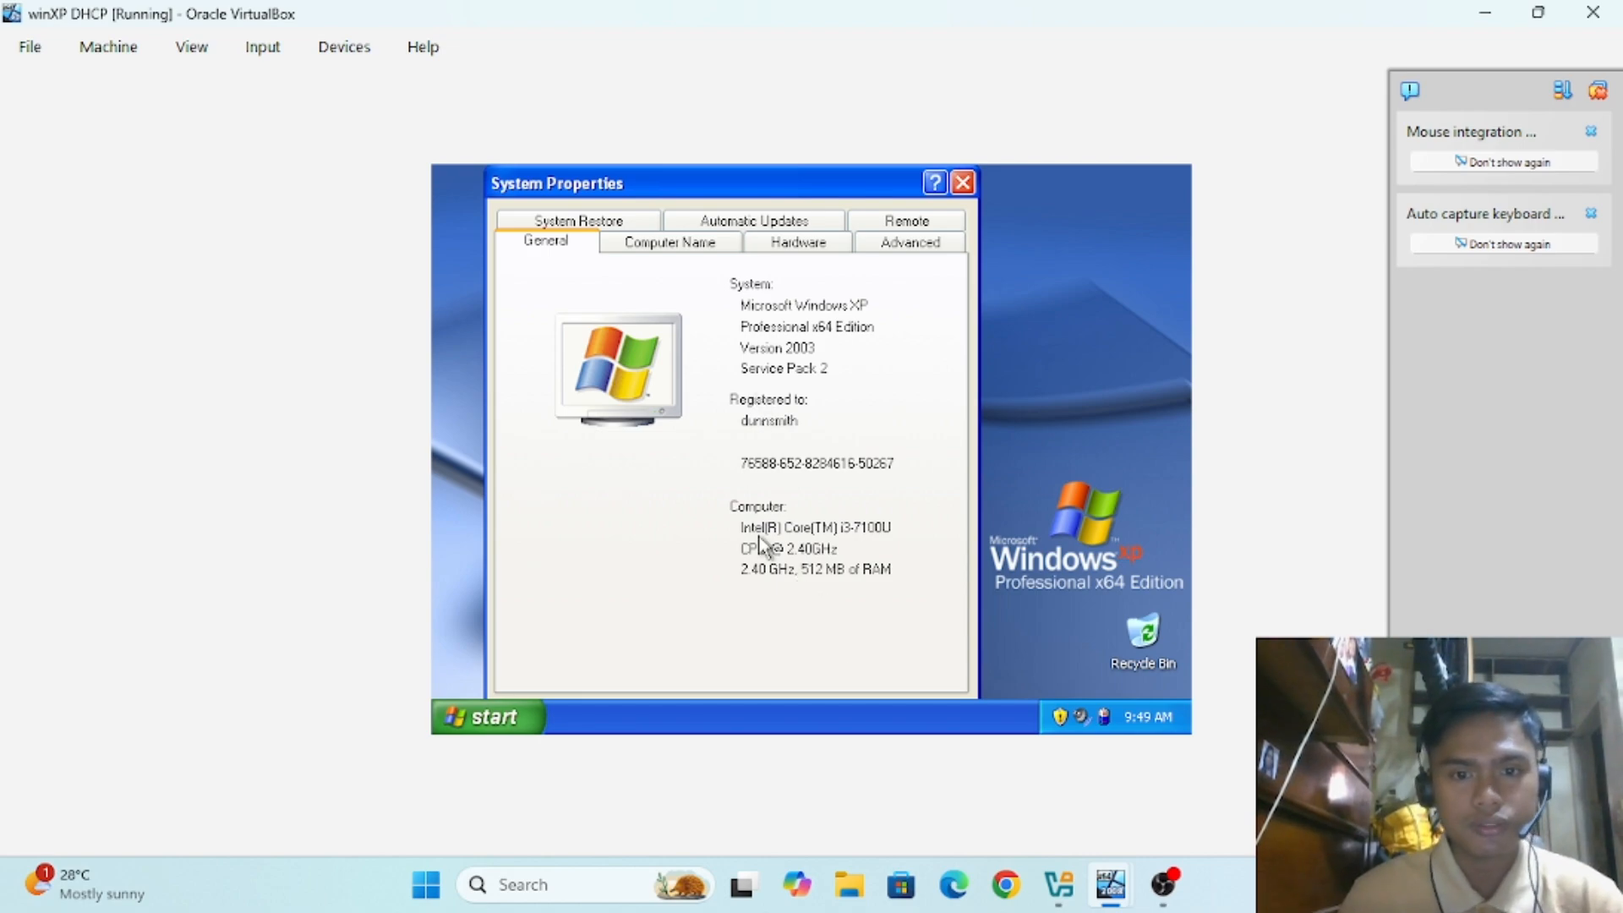
pyautogui.click(691, 243)
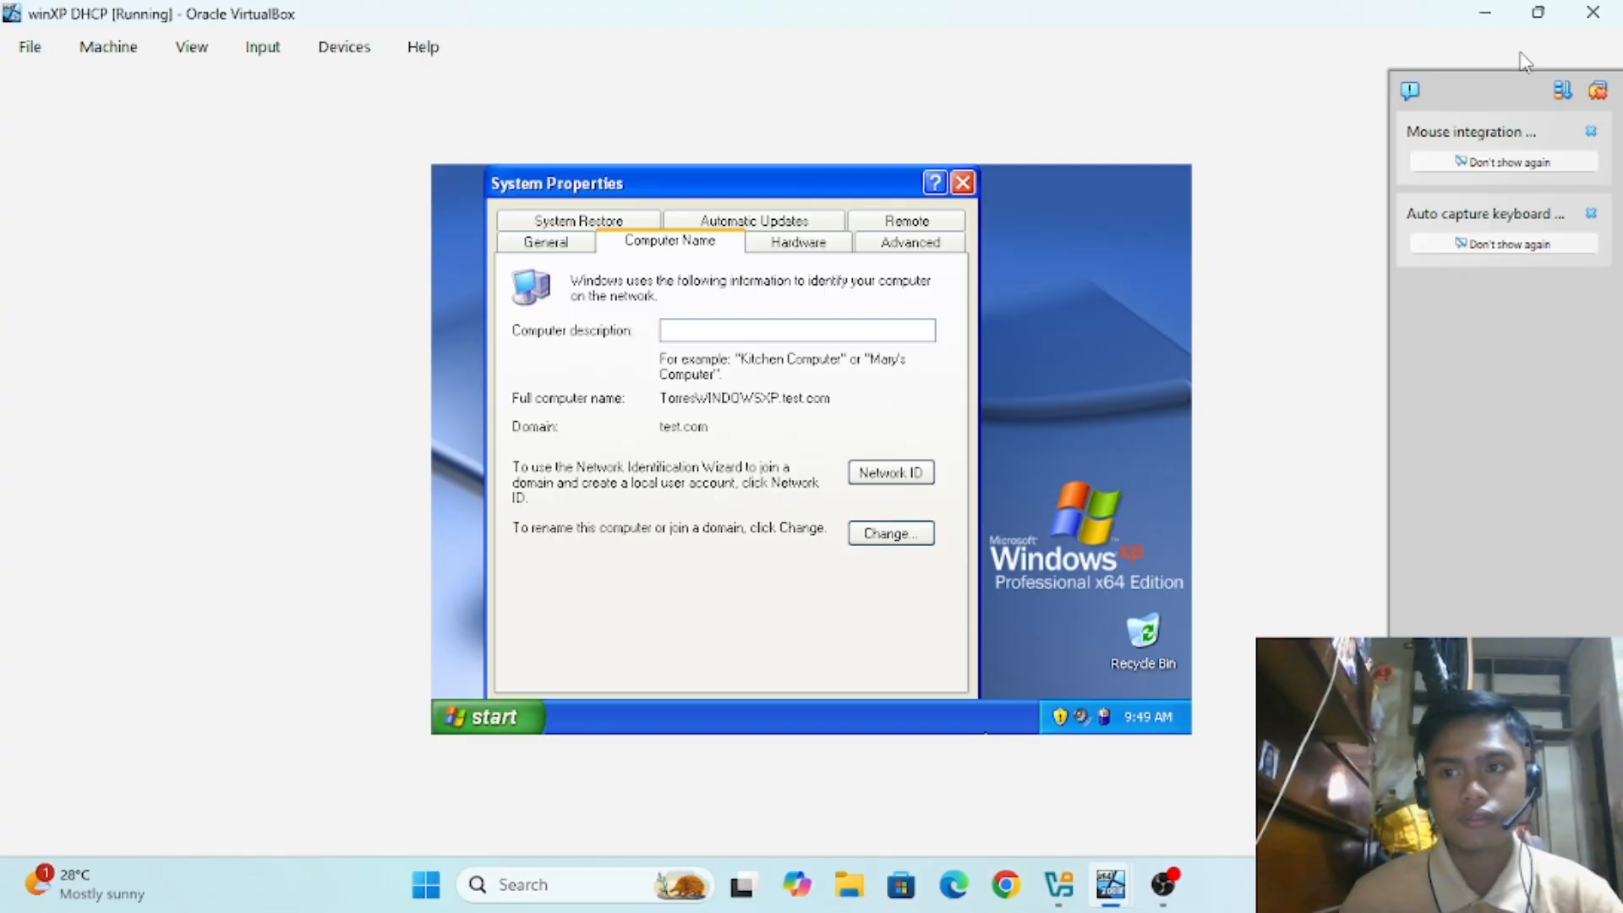
# Step: Tile both VM windows side by side, close XP System Properties, and start Remote Desktop Connection on the server
pyautogui.click(1538, 16)
pyautogui.moveTo(482, 20); pyautogui.dragTo(1199, 110)
pyautogui.click(1538, 14)
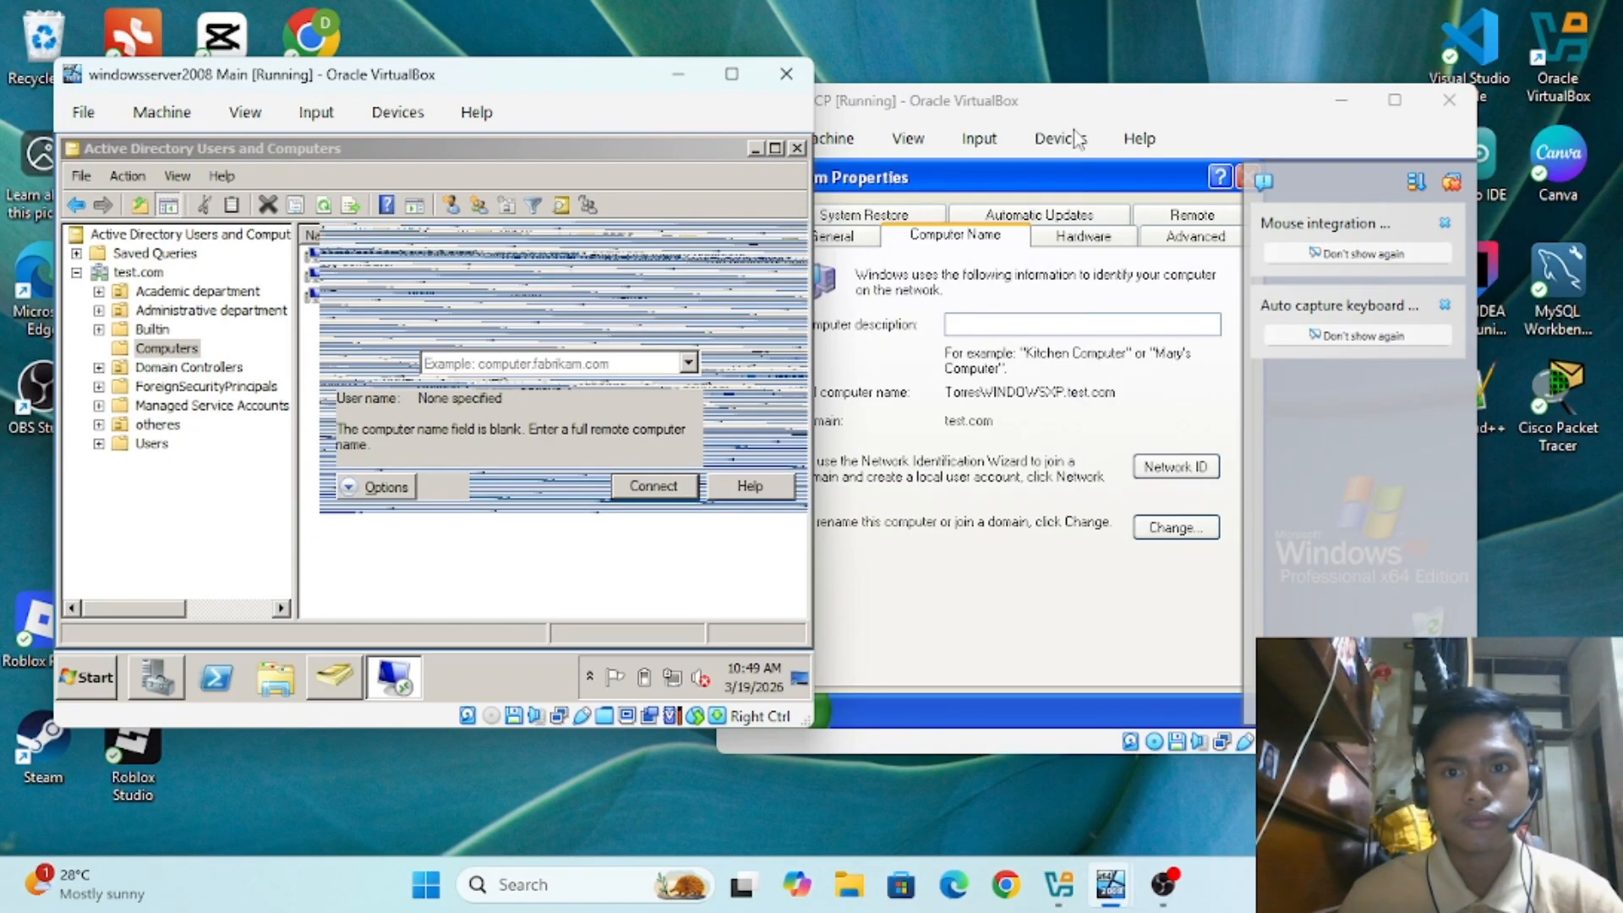
pyautogui.moveTo(1170, 100); pyautogui.dragTo(1235, 56)
pyautogui.click(1205, 94)
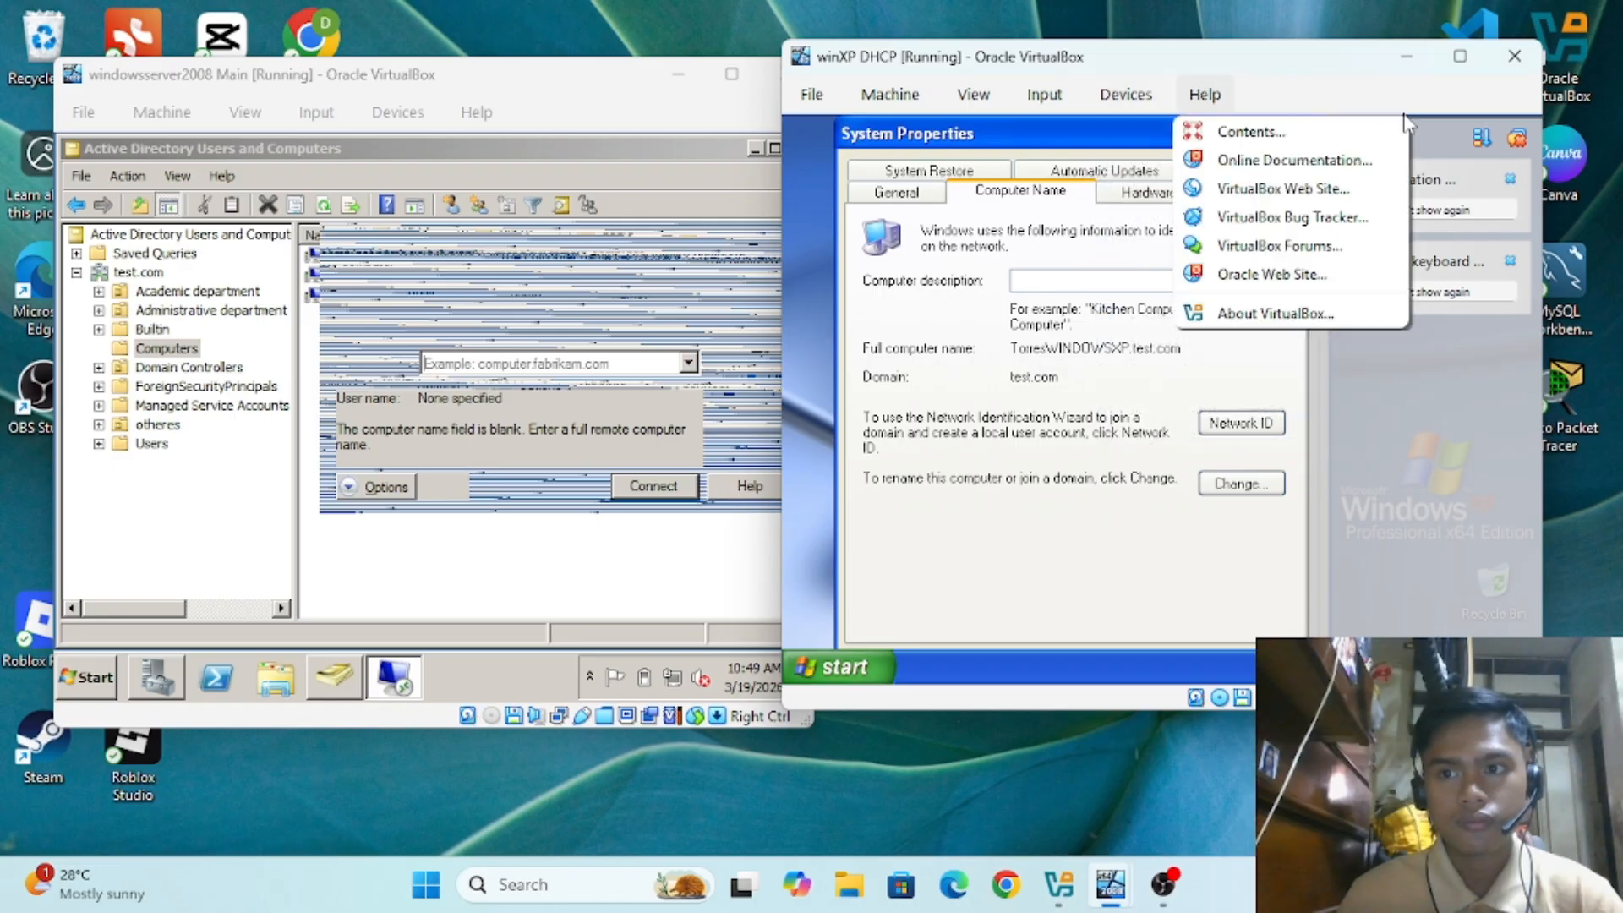
pyautogui.click(1519, 142)
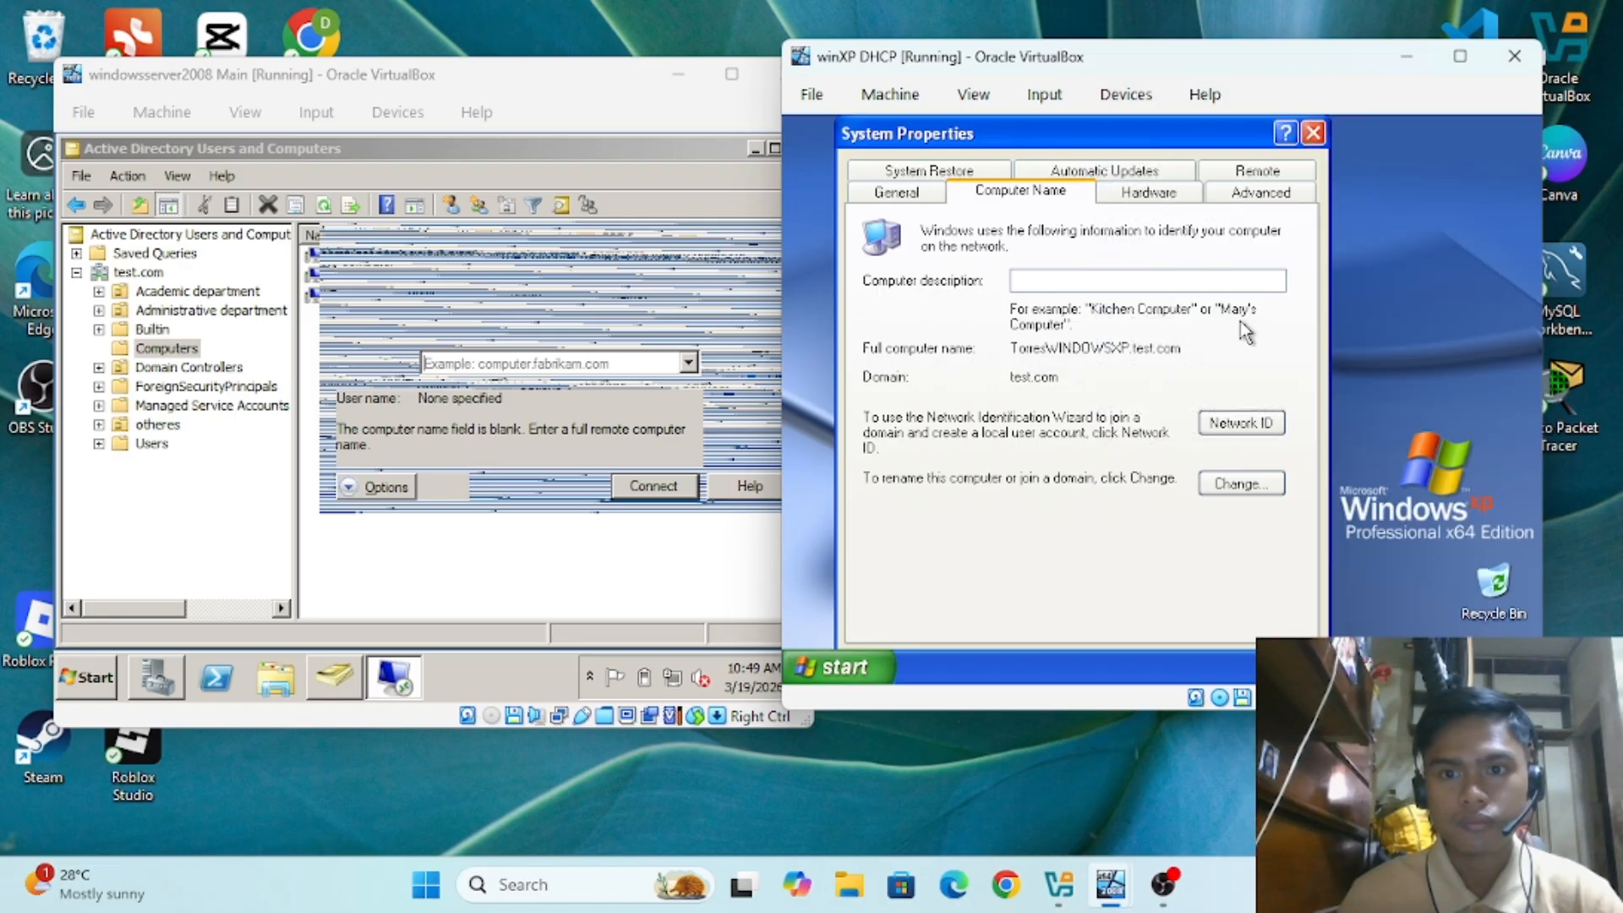
pyautogui.click(1311, 135)
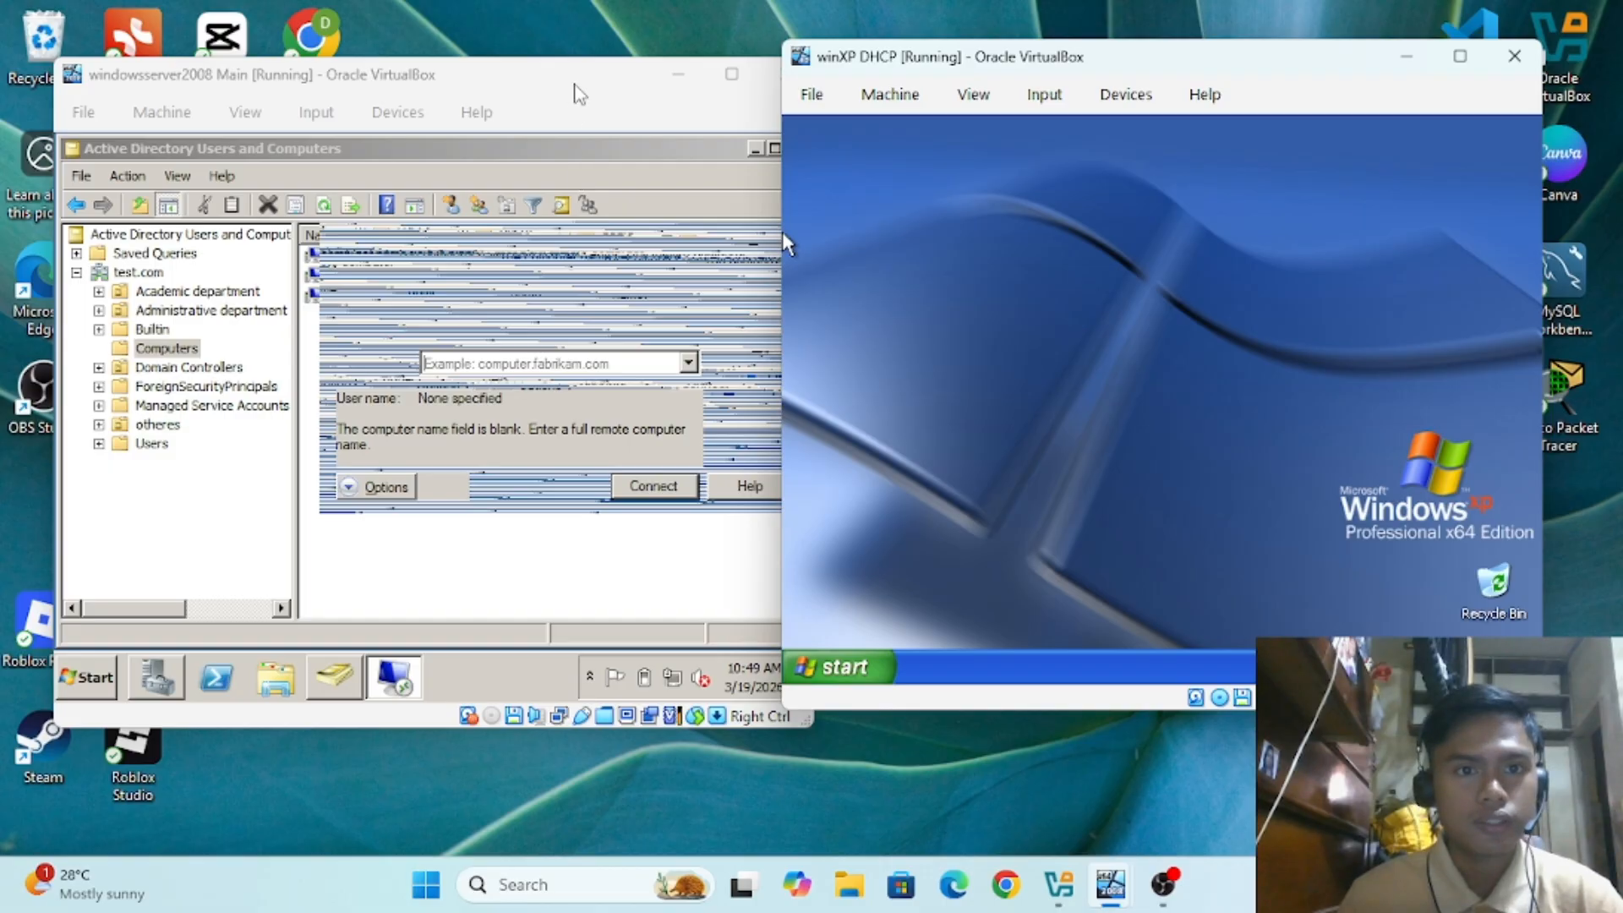
pyautogui.moveTo(578, 91); pyautogui.dragTo(532, 66)
pyautogui.click(511, 549)
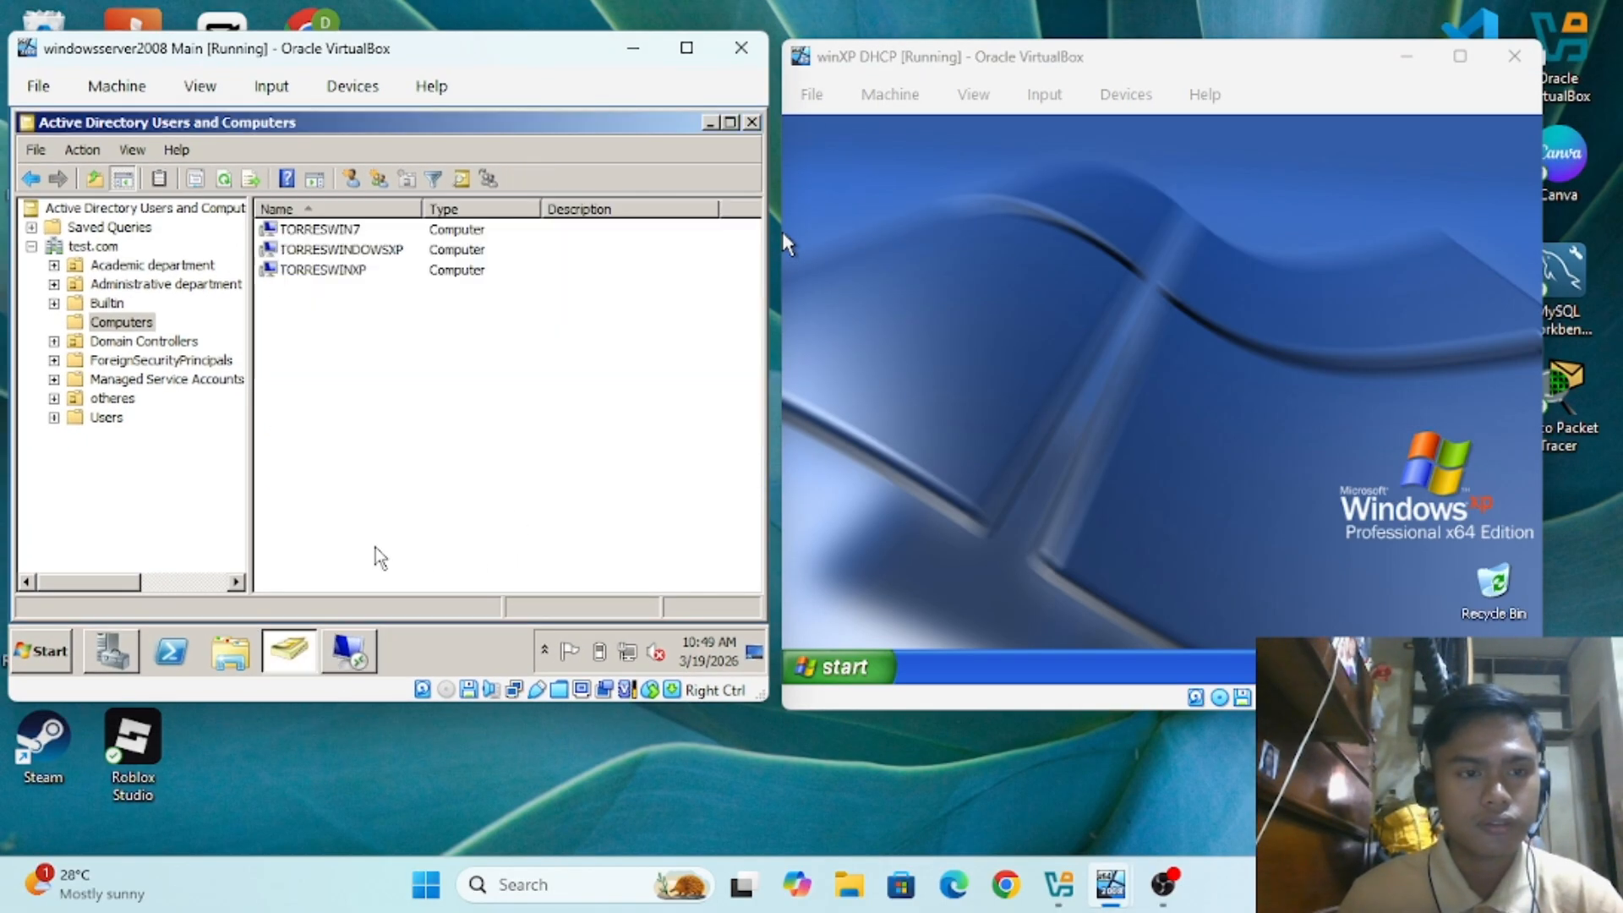
pyautogui.click(353, 661)
# Step: Connect Remote Desktop to TORRESWINDOWSXP and accept the unverified identity warning
pyautogui.click(467, 336)
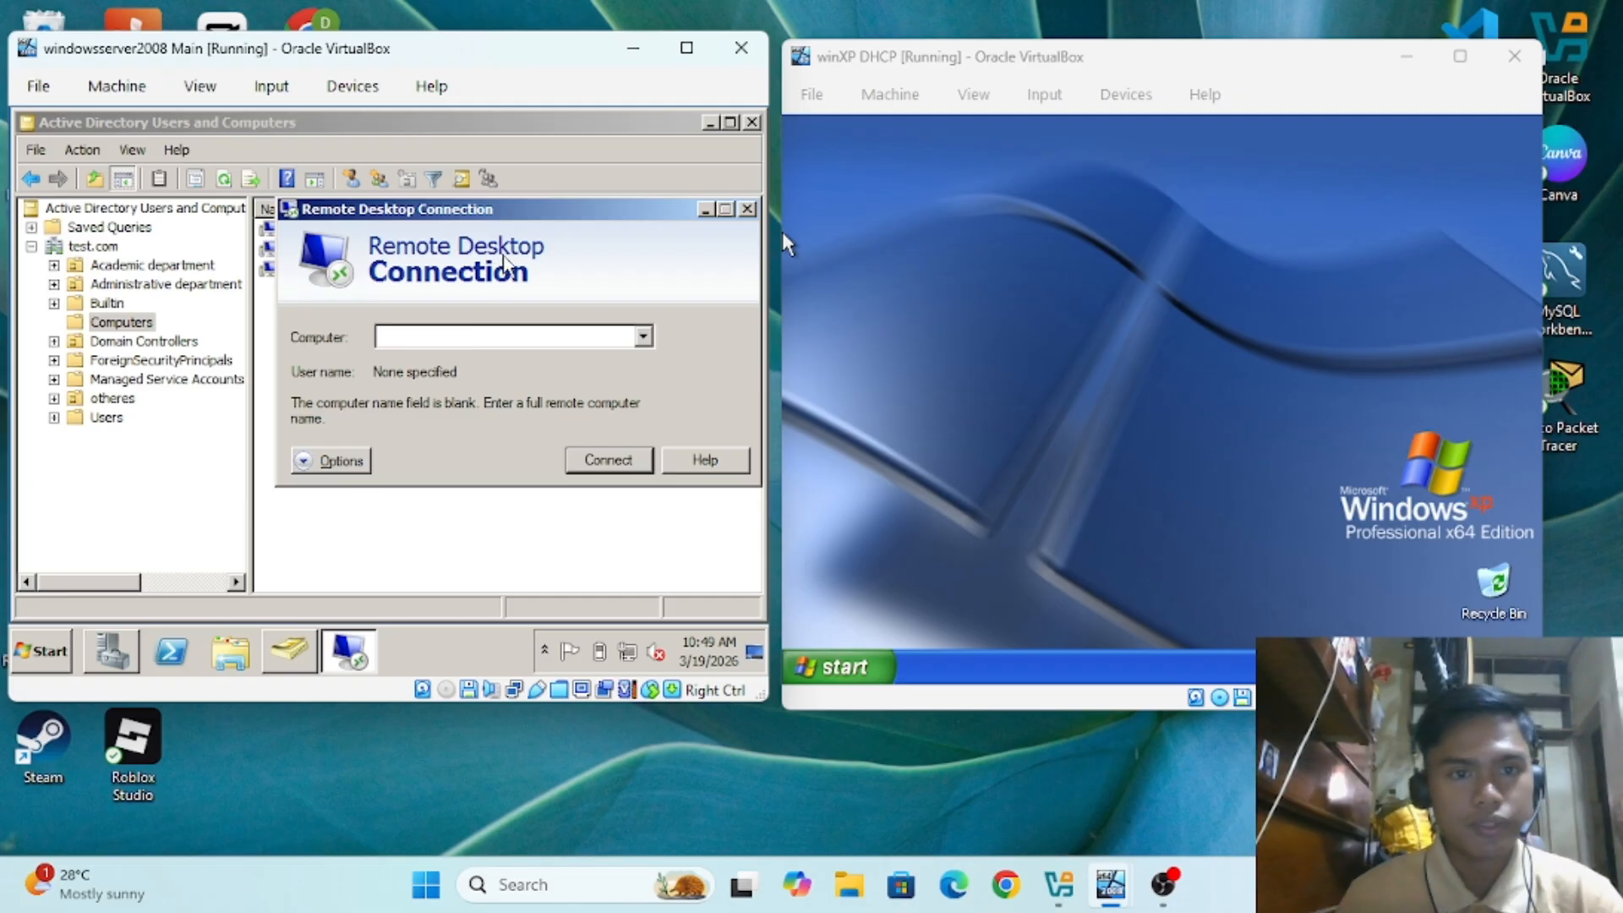
pyautogui.moveTo(549, 217); pyautogui.dragTo(541, 310)
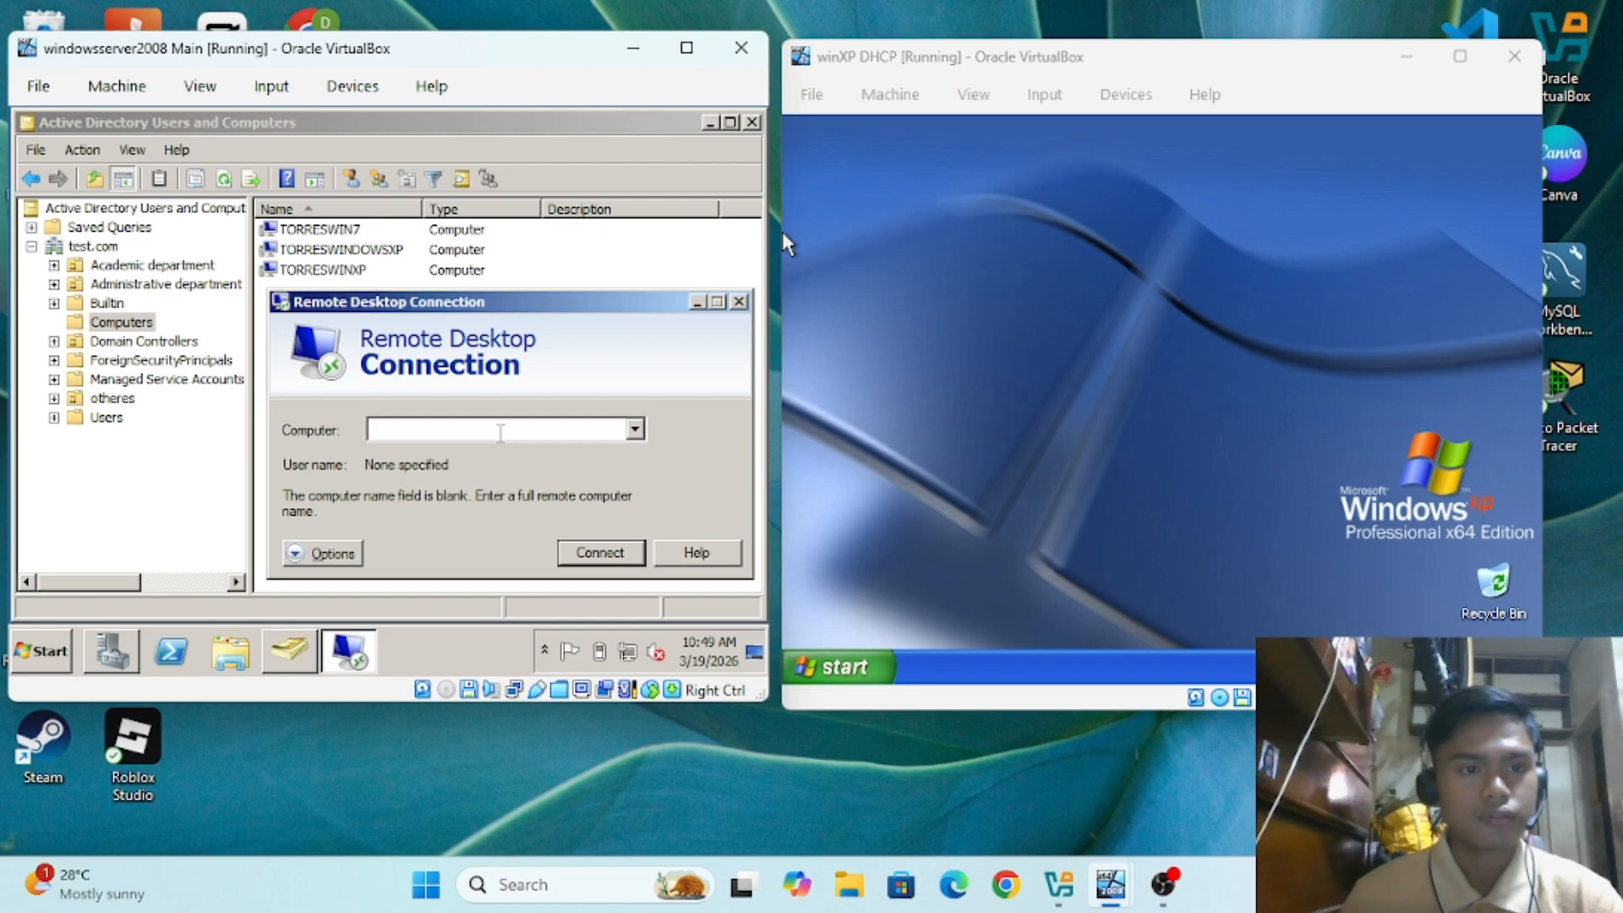
pyautogui.write('TORRES')
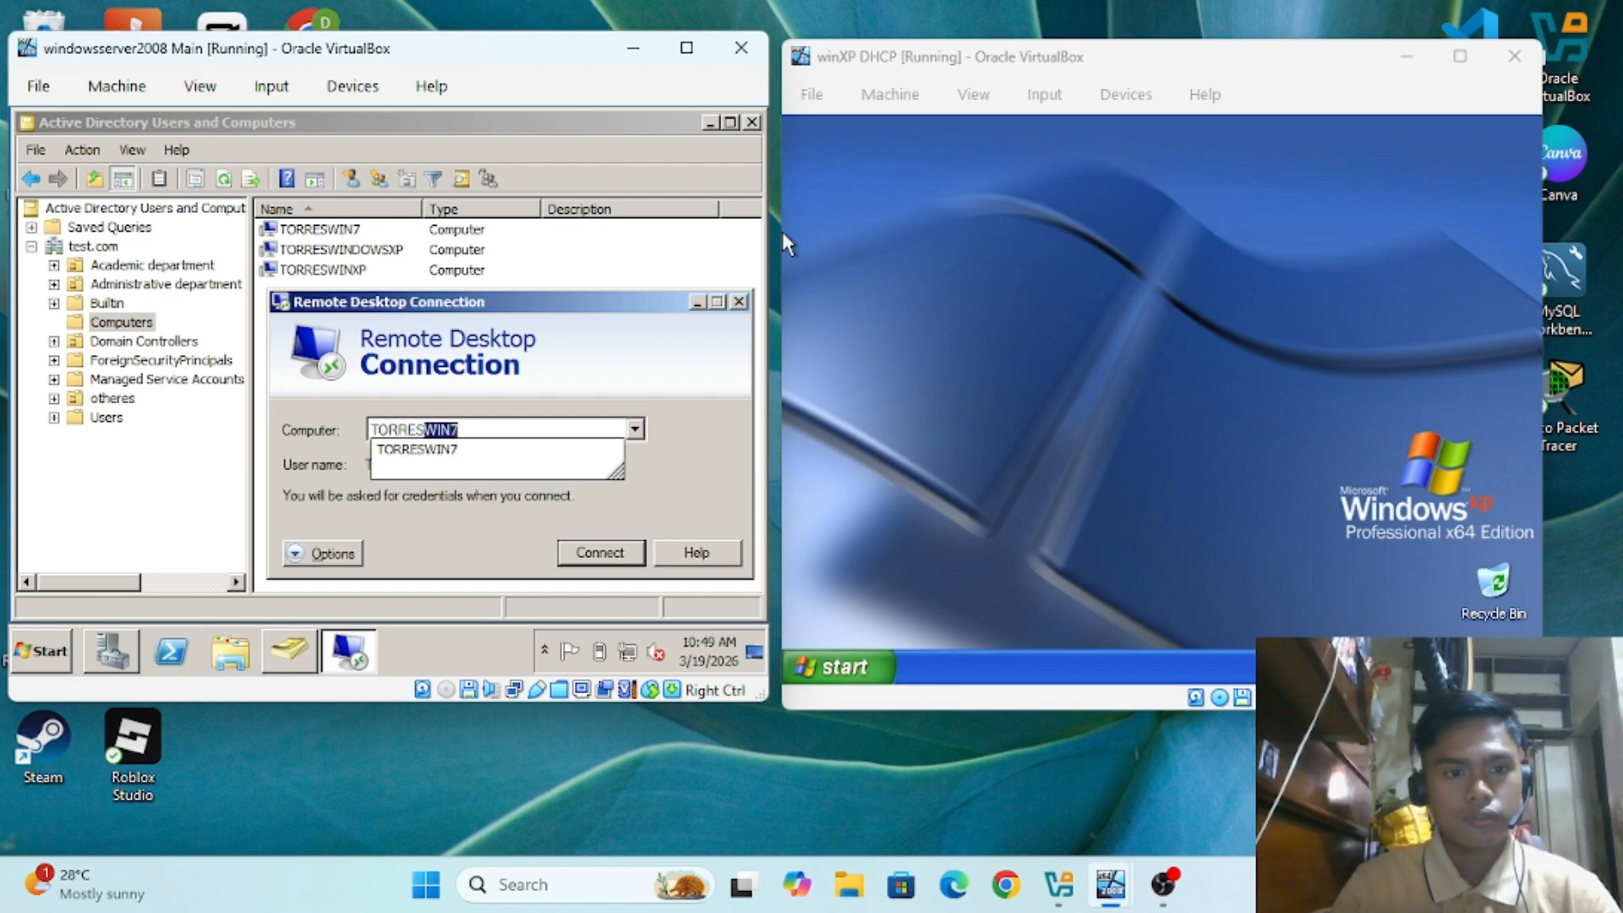
pyautogui.write('WINDO')
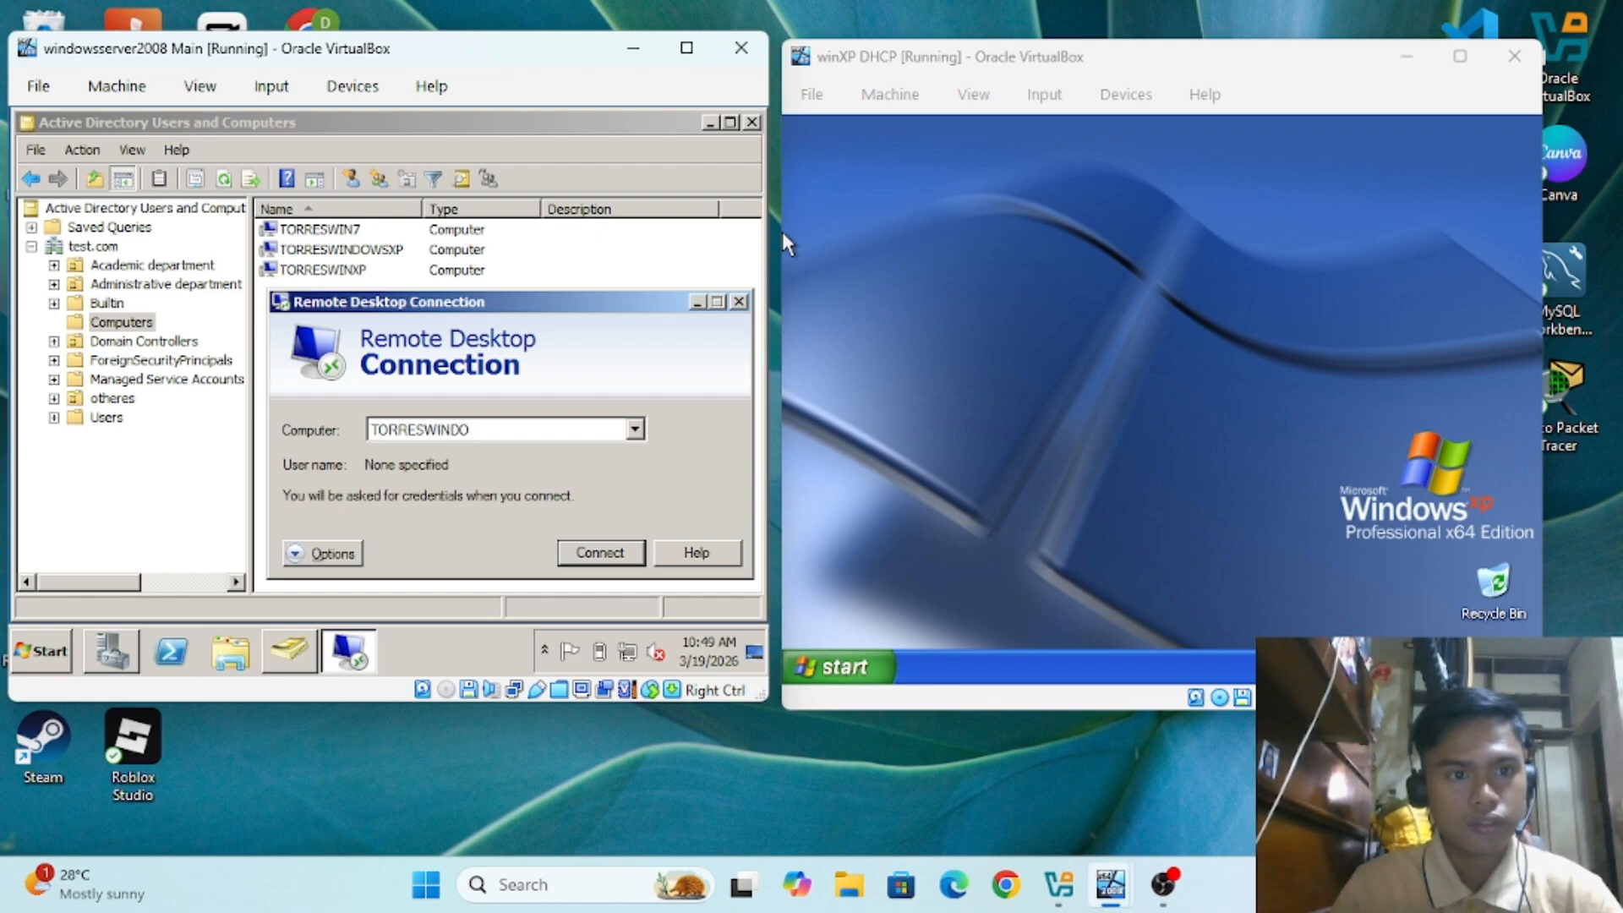
pyautogui.write('WSXP')
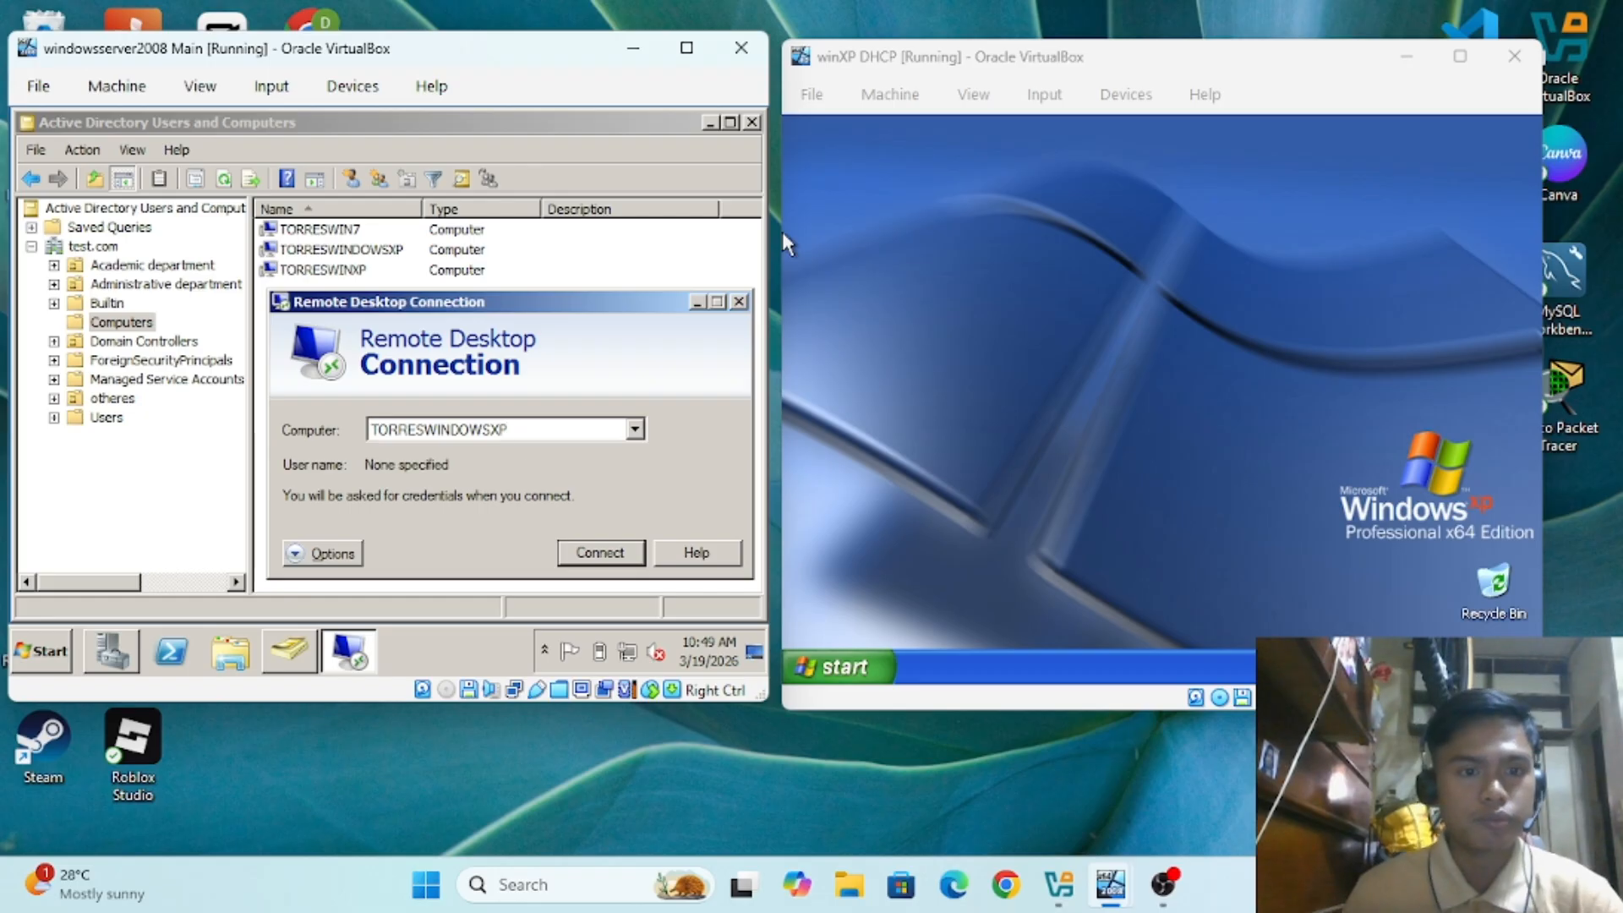
pyautogui.click(591, 560)
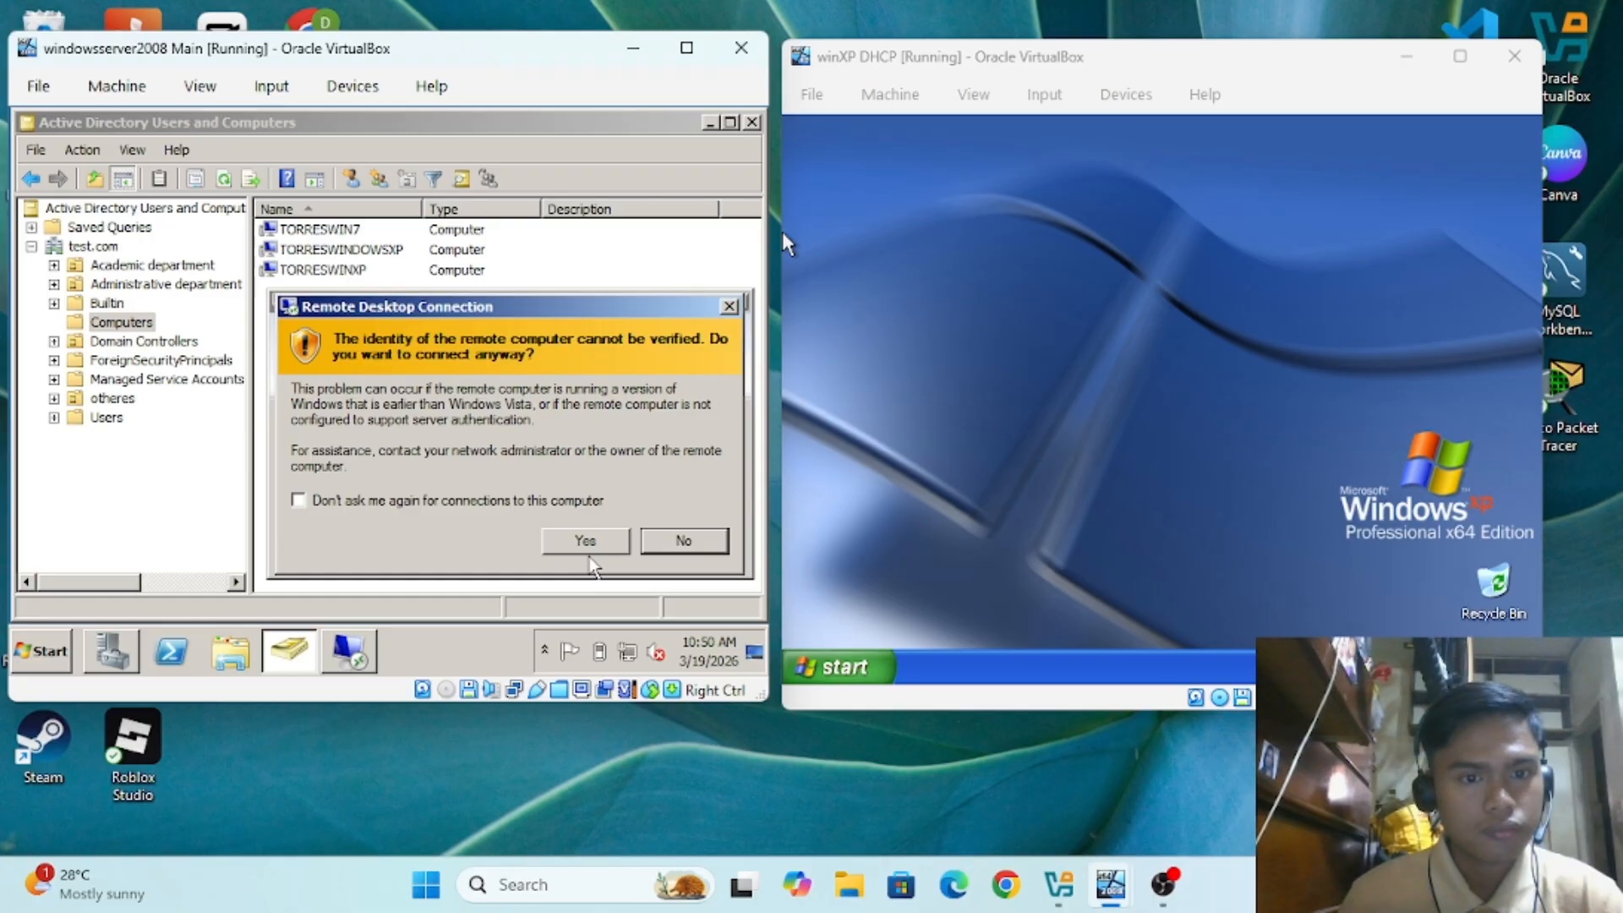
pyautogui.click(592, 543)
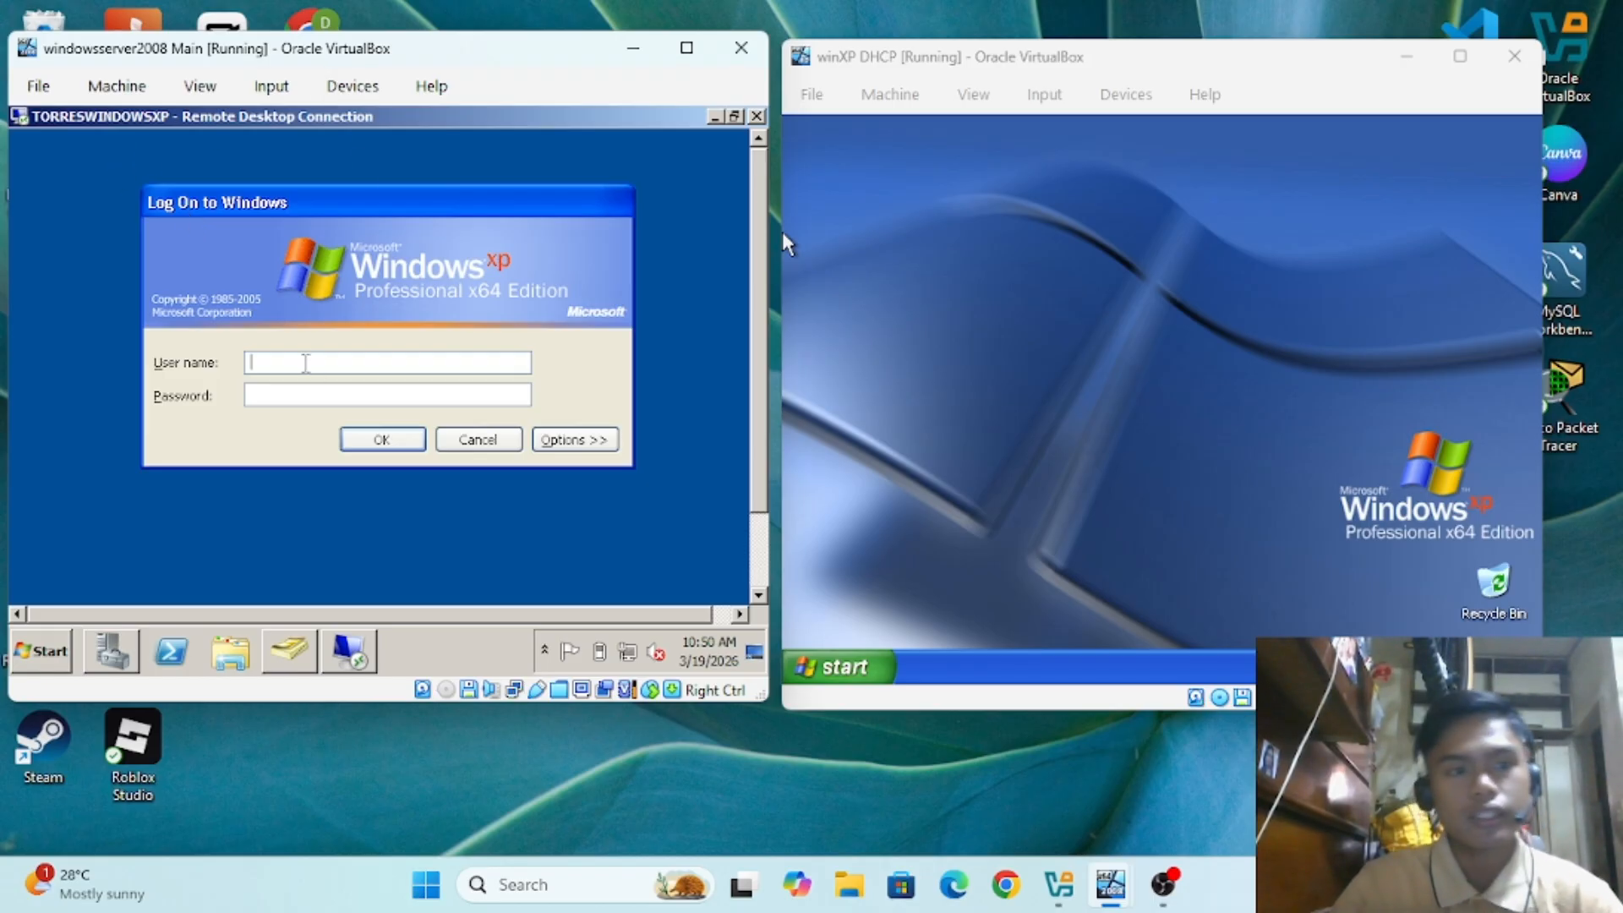
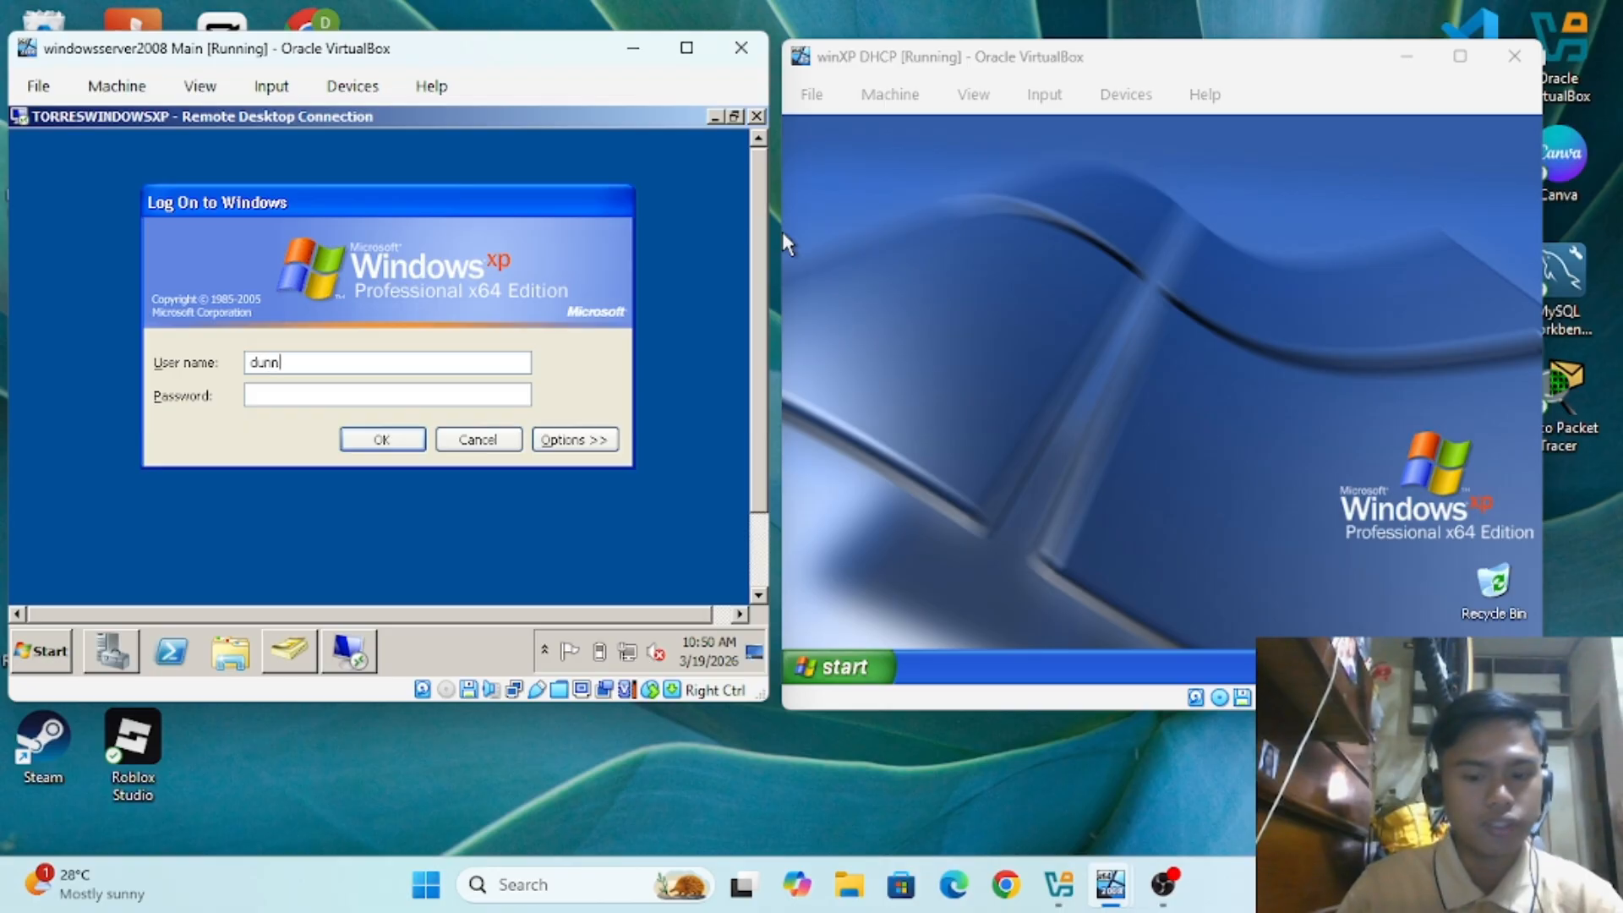
# Step: Sign in to the TORRESWINDOWSXP session with the domain user's name and password
pyautogui.click(342, 392)
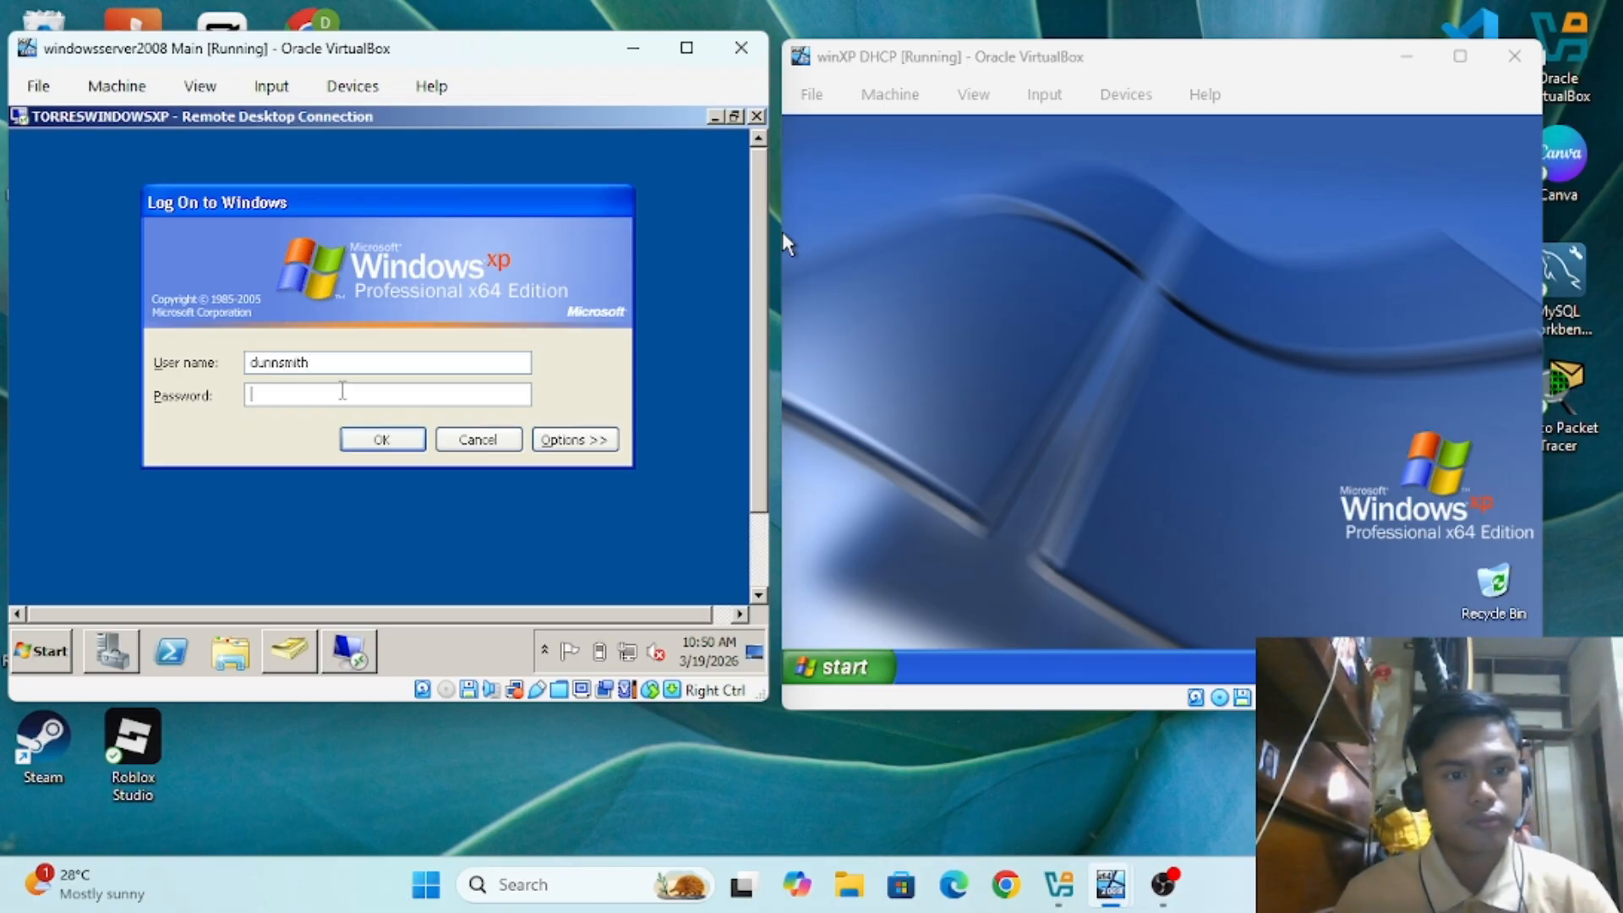
pyautogui.write('******')
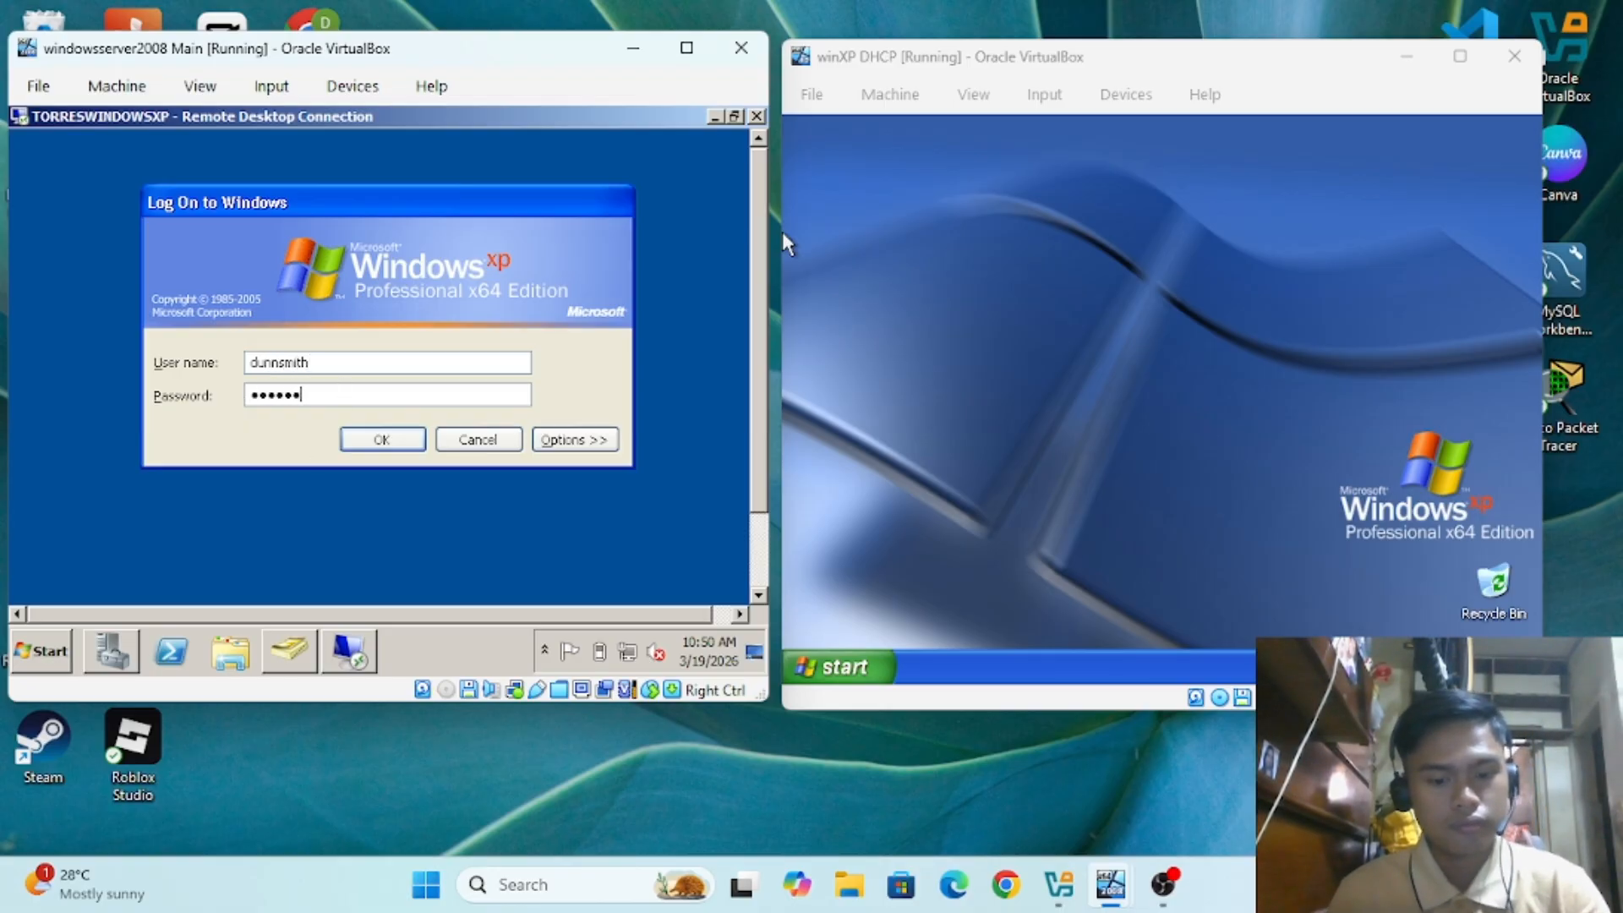
pyautogui.write('**')
pyautogui.press('Return')
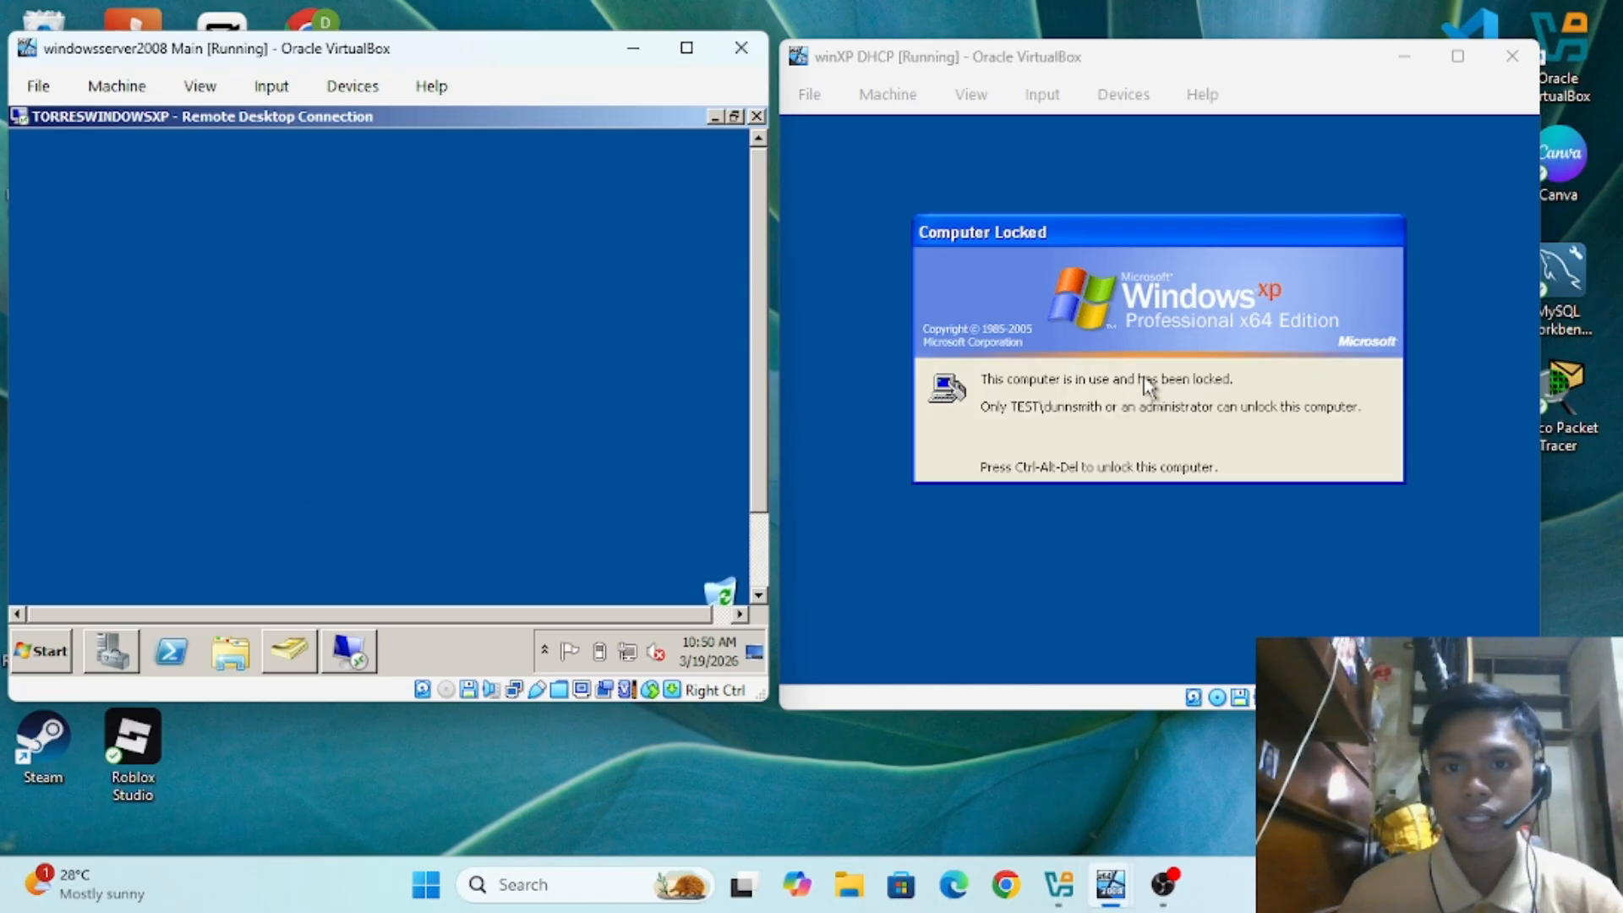
# Step: Maximize the server VM and disconnect the XP Remote Desktop session from its Start menu
pyautogui.click(687, 48)
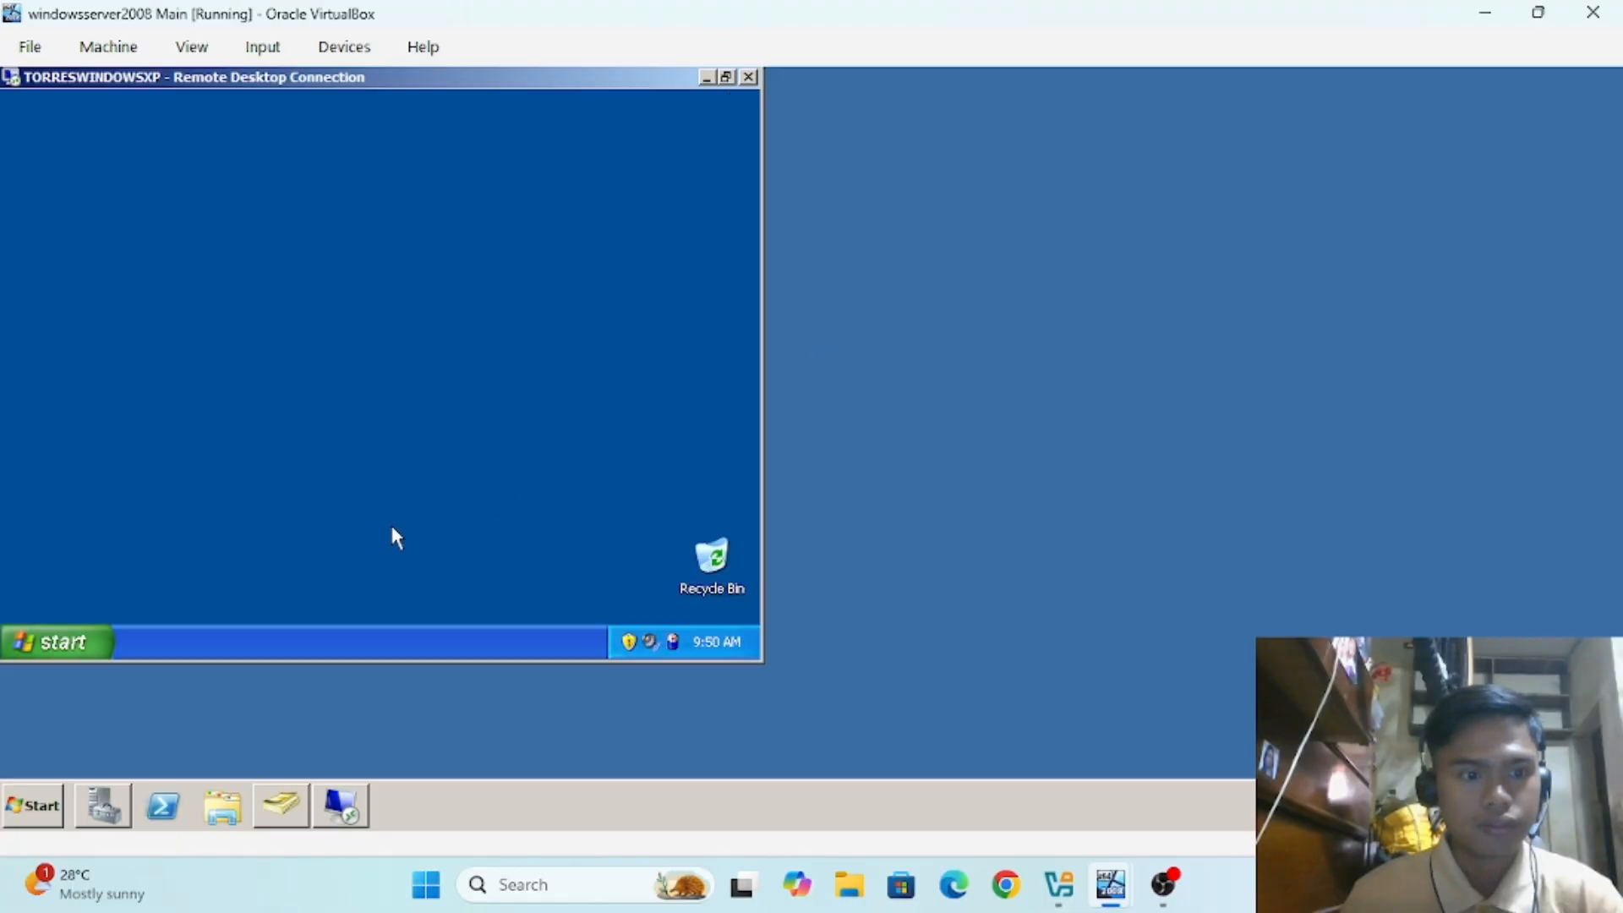
pyautogui.click(71, 639)
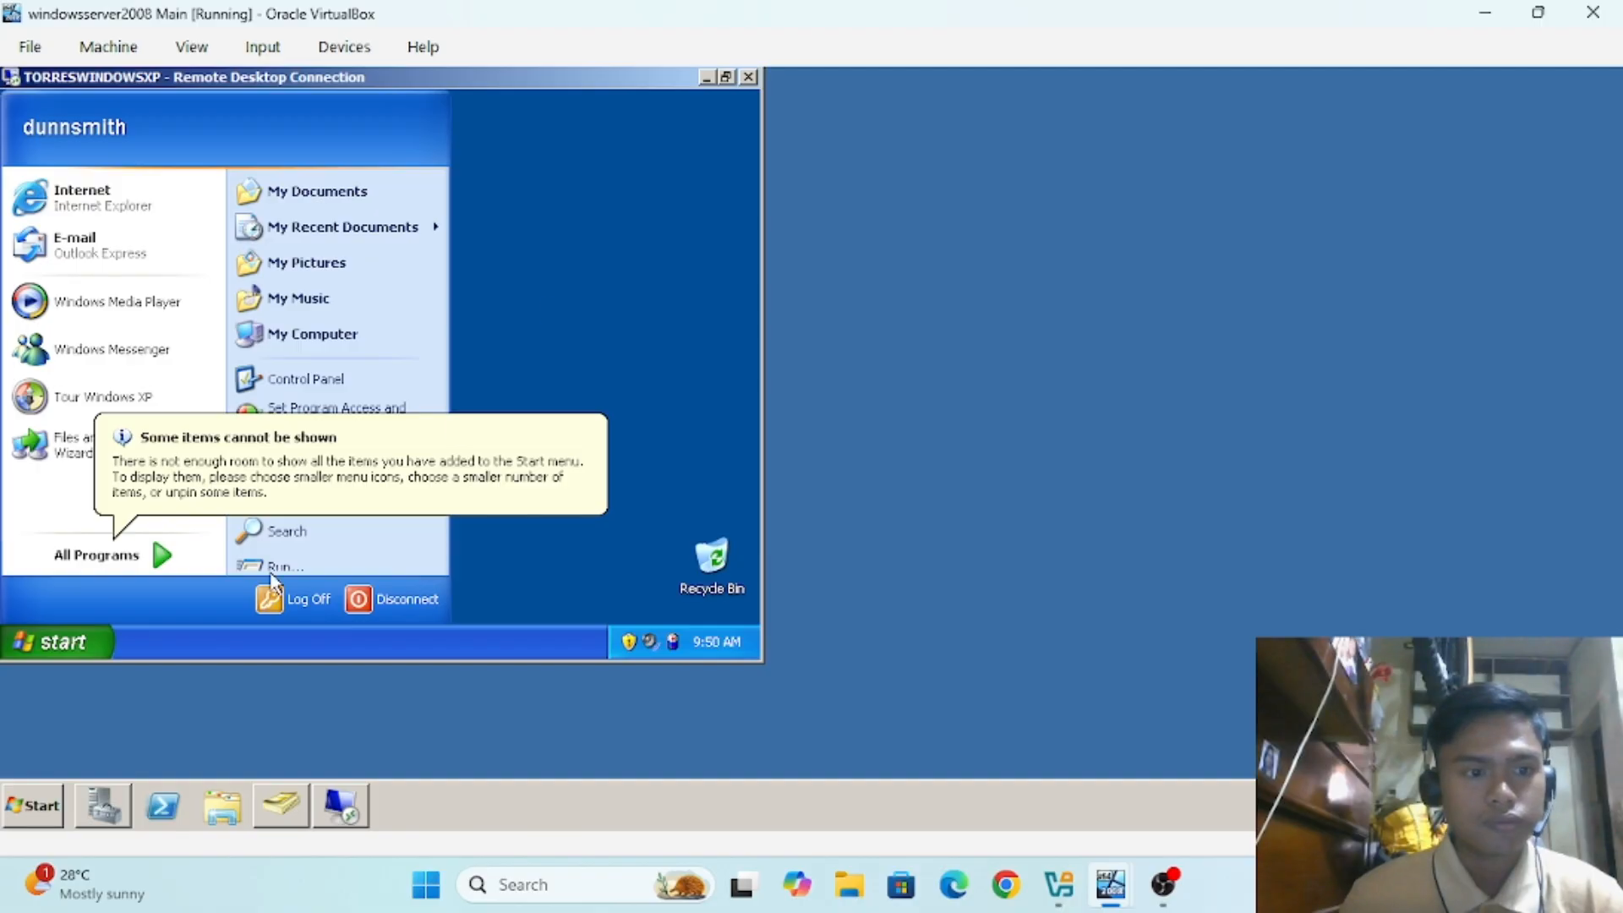
pyautogui.click(355, 602)
pyautogui.click(343, 406)
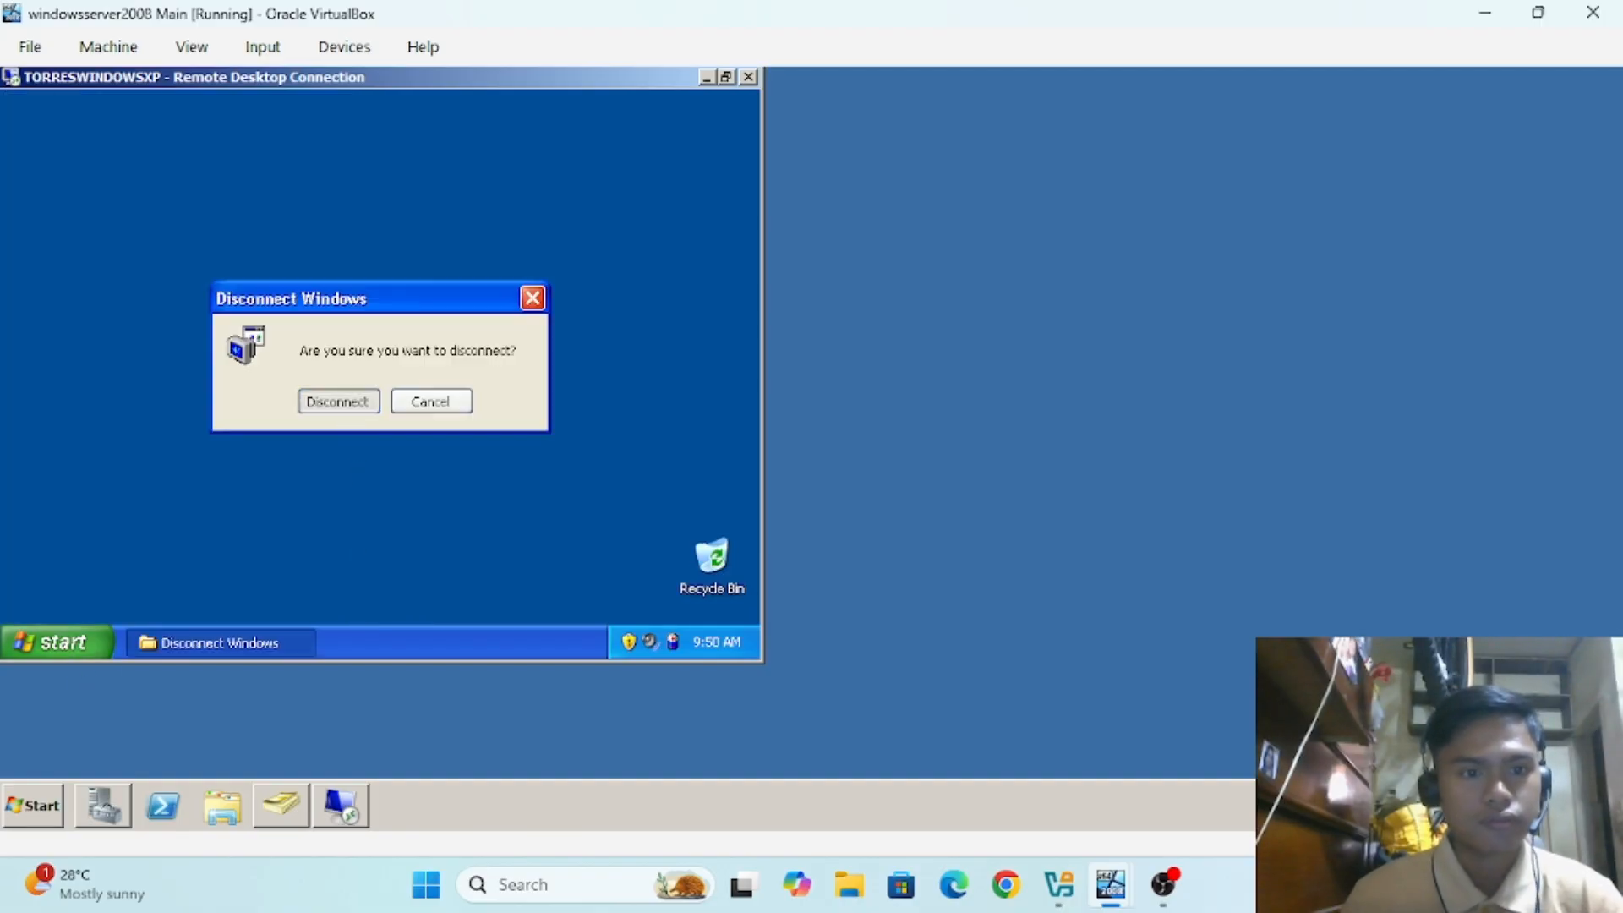
# Step: Restore the server VM window and minimize Active Directory Users and Computers
pyautogui.click(1538, 12)
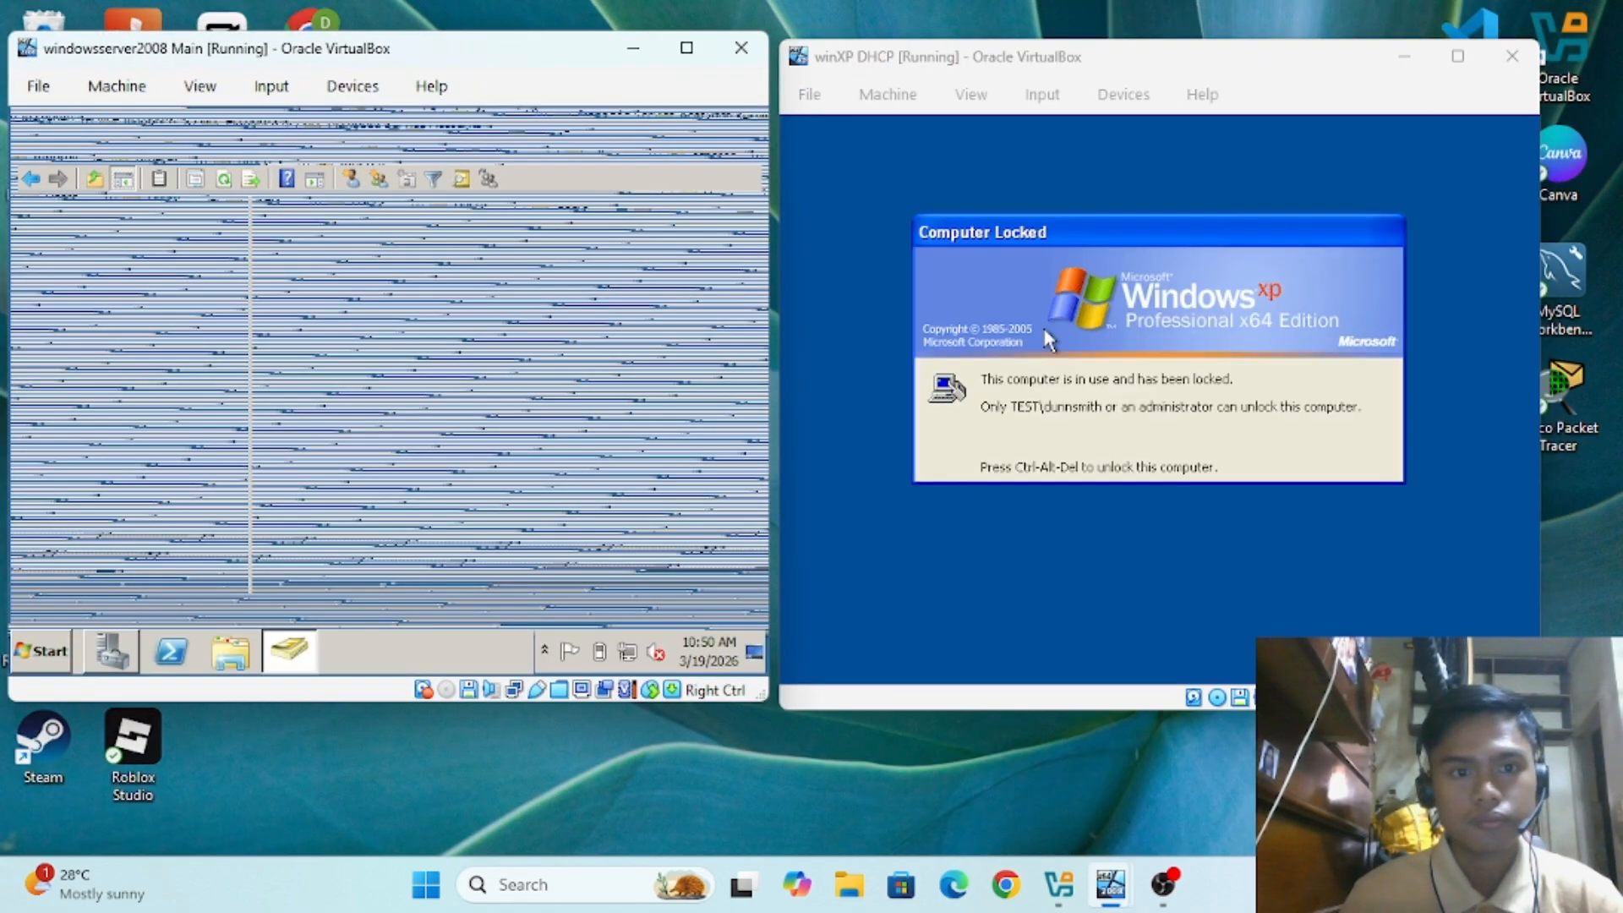
pyautogui.click(43, 653)
pyautogui.click(414, 654)
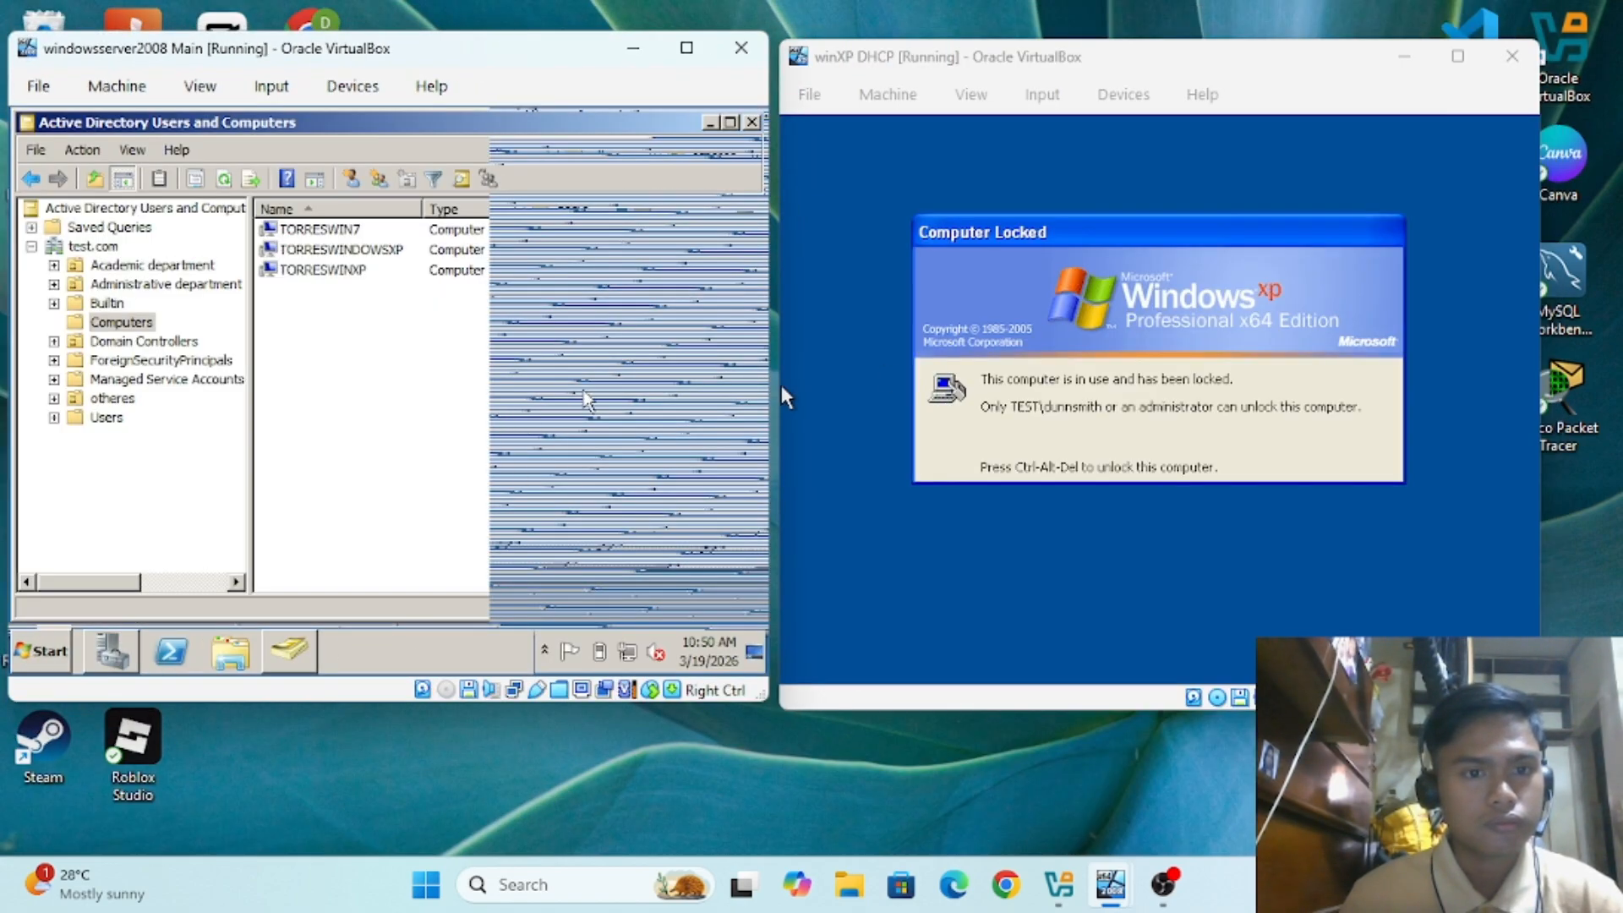
pyautogui.click(712, 125)
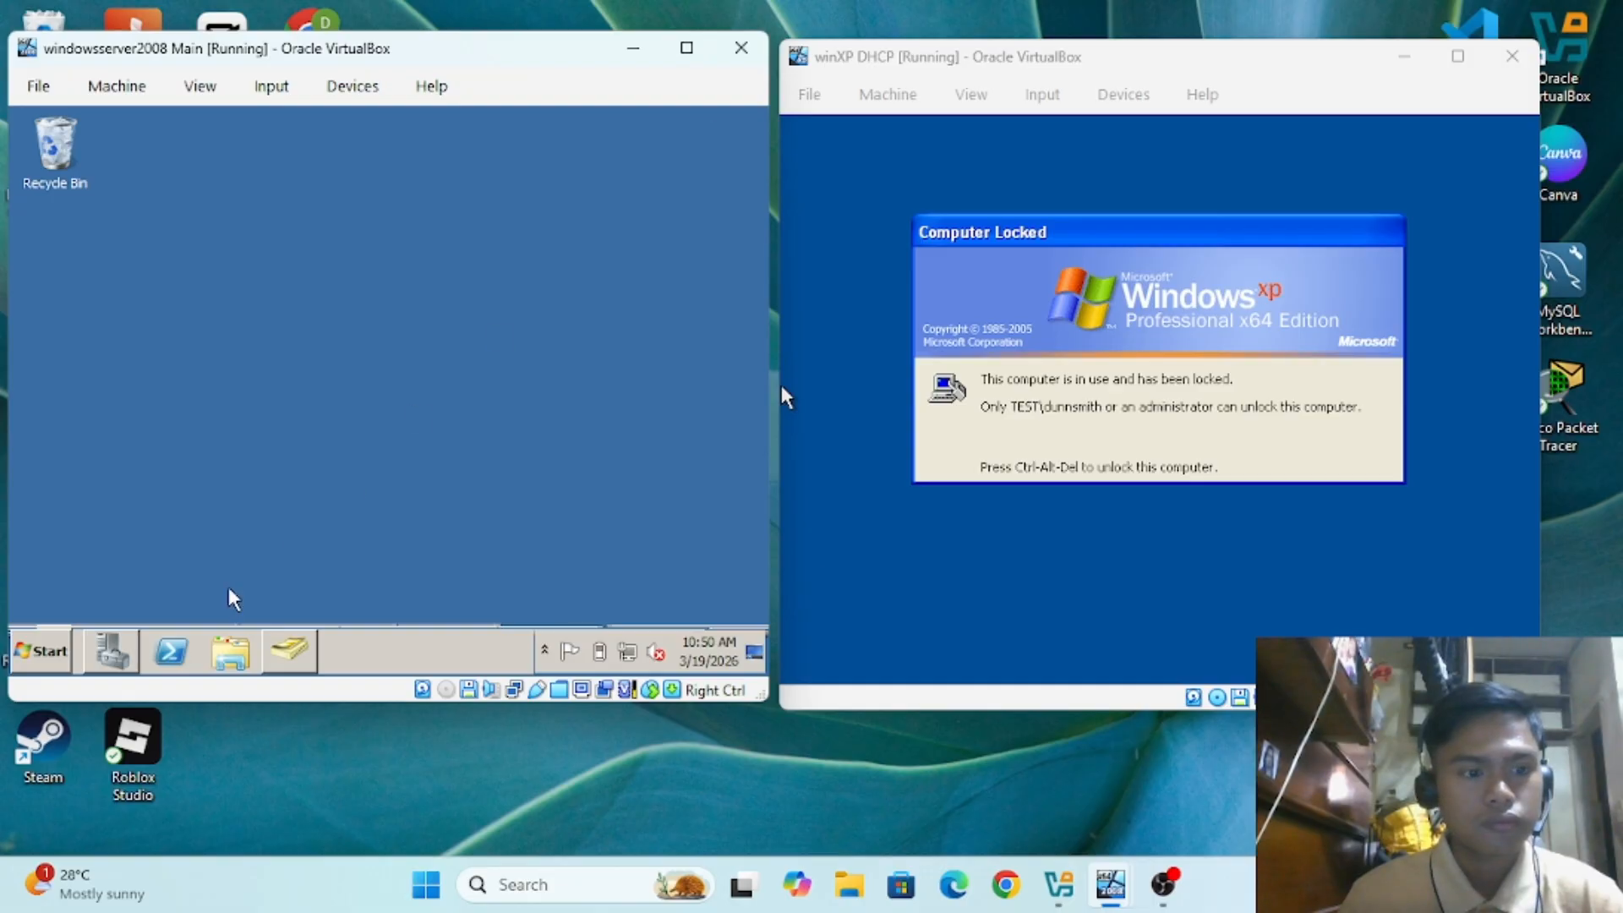